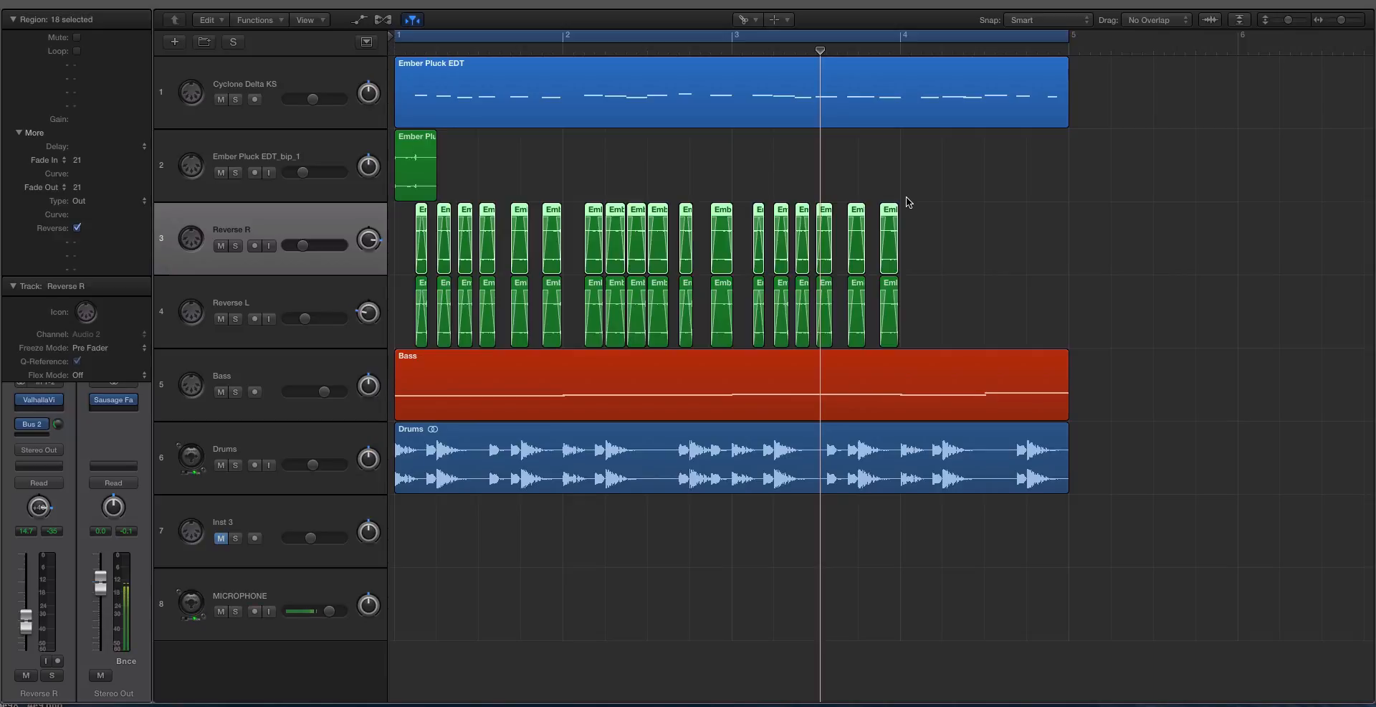
# Play the arrangement from the beginning with no regions selected to hear the reversed plucks in the mix.
pyautogui.moveTo(988, 227); pyautogui.dragTo(416, 274)
pyautogui.click(1022, 277)
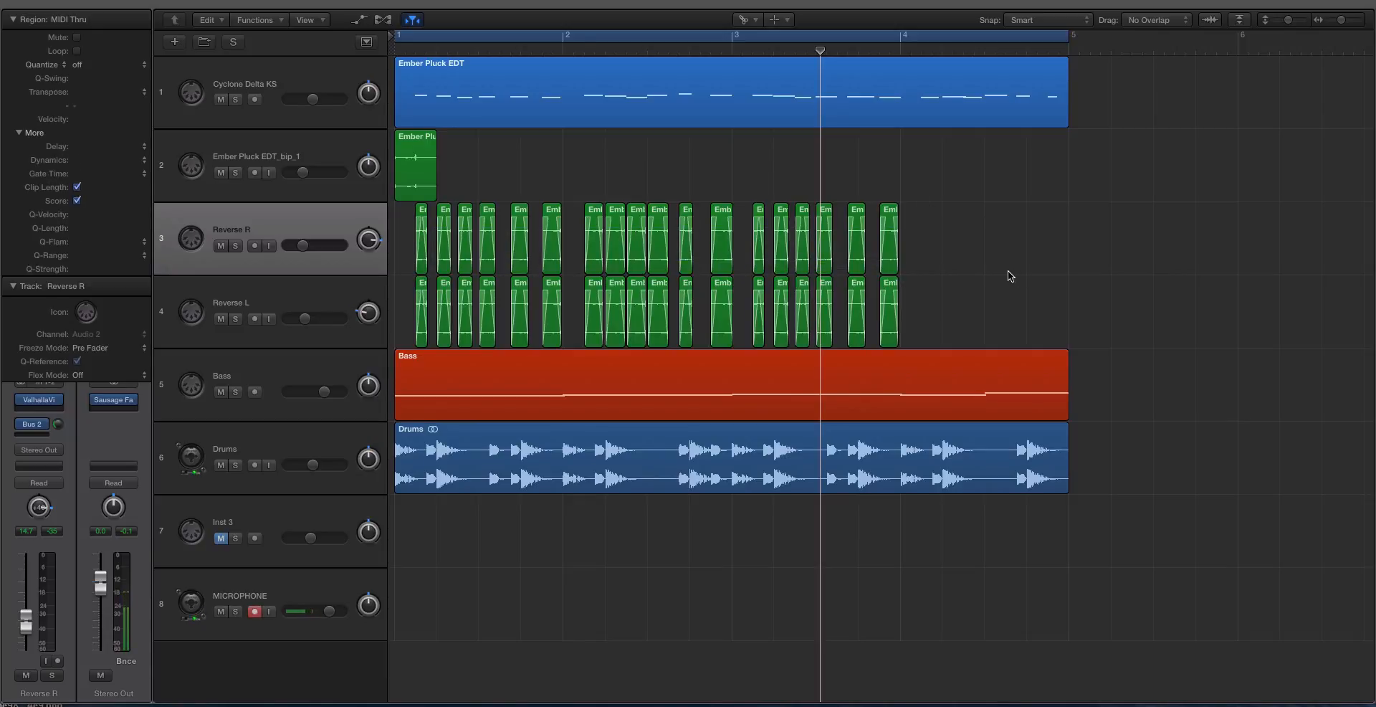
pyautogui.press('super+Down')
pyautogui.press('super+Right')
pyautogui.scroll(3, 932, 204)
pyautogui.hscroll(-3, 931, 204)
pyautogui.scroll(-2, 929, 206)
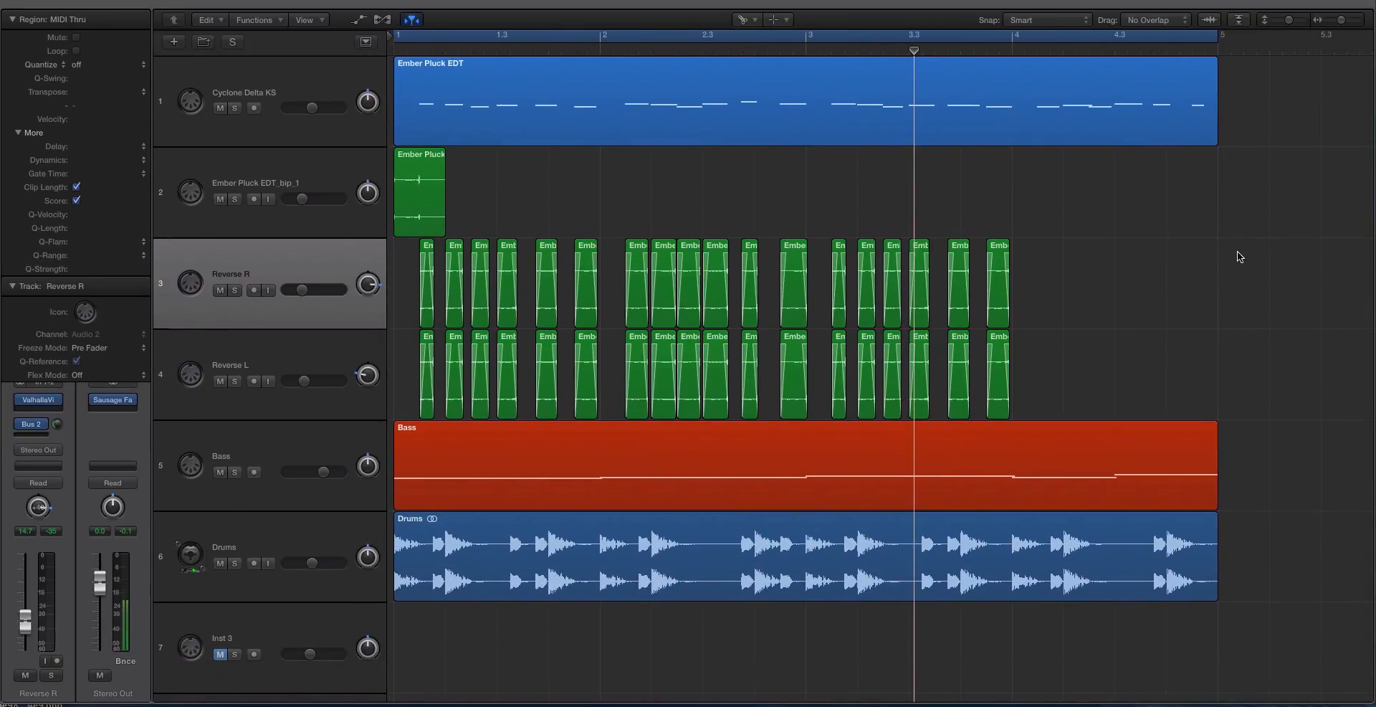
pyautogui.press('Return')
pyautogui.press('space')
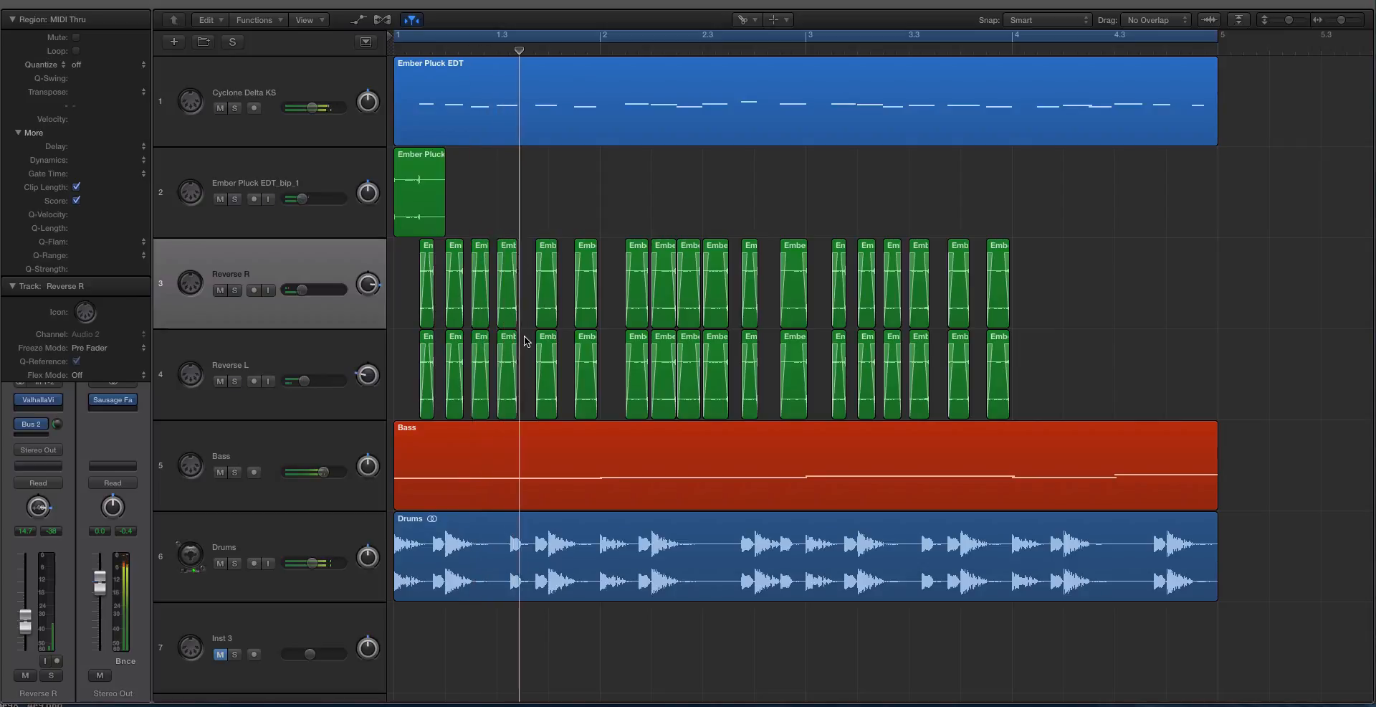
# Raise the volume of the Reverse R and Reverse L tracks together and mute the Cyclone Delta KS track.
pyautogui.keyDown('shift'); pyautogui.click(329, 354); pyautogui.keyUp('shift')
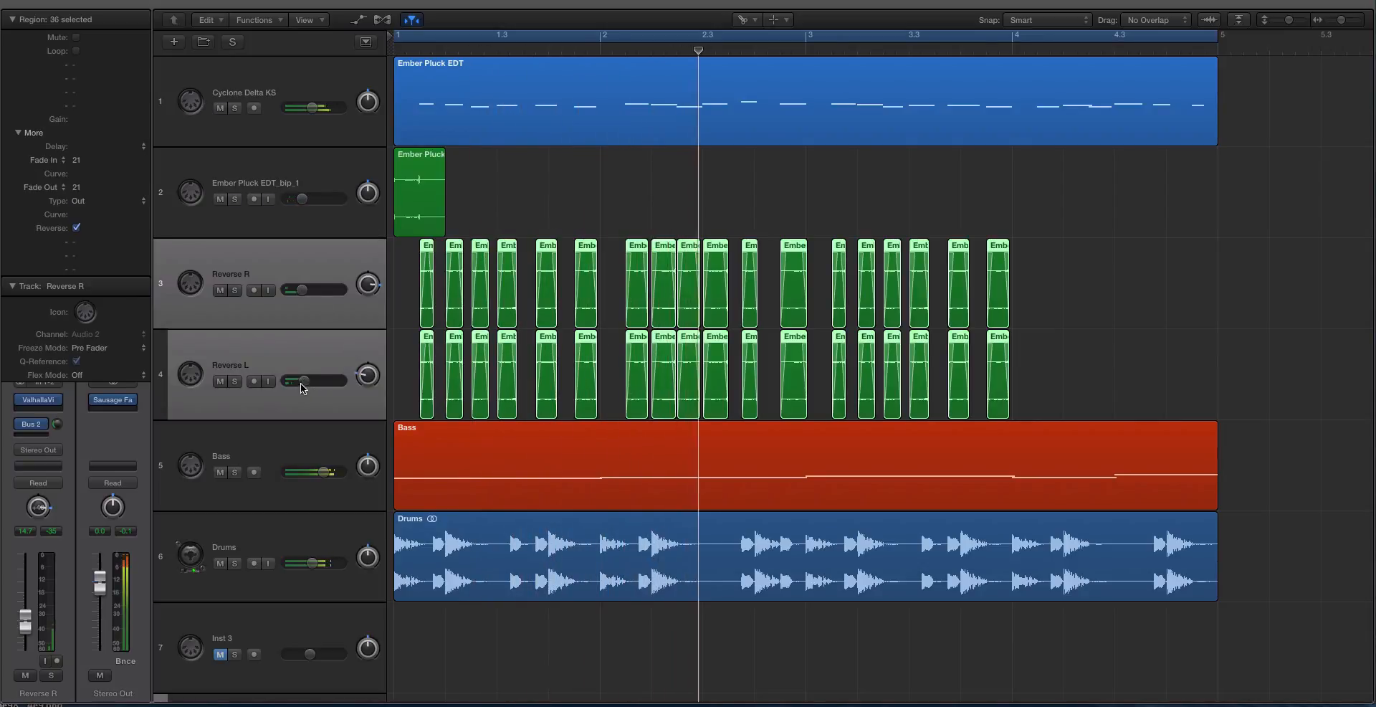
pyautogui.moveTo(304, 381); pyautogui.dragTo(306, 380)
pyautogui.click(220, 108)
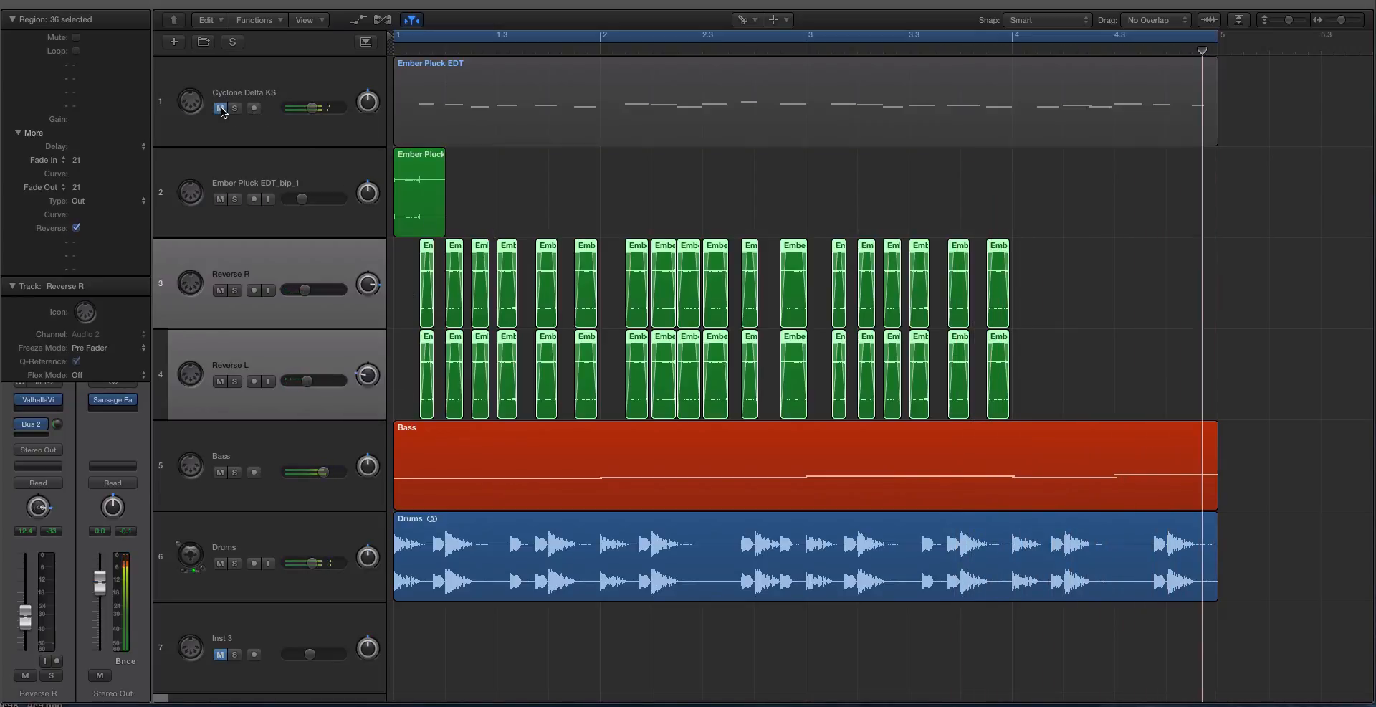
pyautogui.moveTo(305, 290); pyautogui.dragTo(320, 289)
# Audition all the reversed regions on Reverse R and Reverse L in solo.
pyautogui.moveTo(1109, 256); pyautogui.dragTo(428, 370)
pyautogui.hotkey('ctrl', 's')
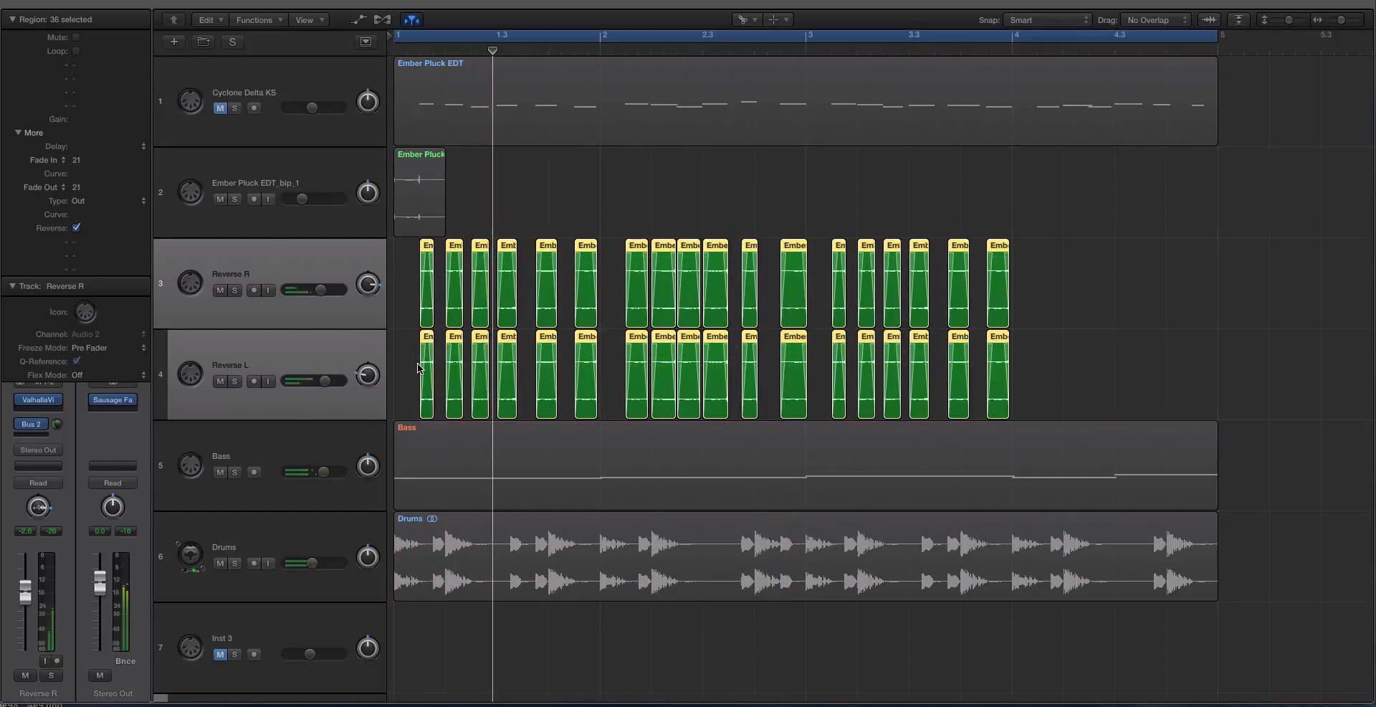
pyautogui.hotkey('ctrl', 's')
# Set the Reverse R and Reverse L tracks' volume to about -7 dB and unmute the Cyclone Delta KS track.
pyautogui.moveTo(321, 290); pyautogui.dragTo(309, 289)
pyautogui.click(250, 181)
pyautogui.click(221, 109)
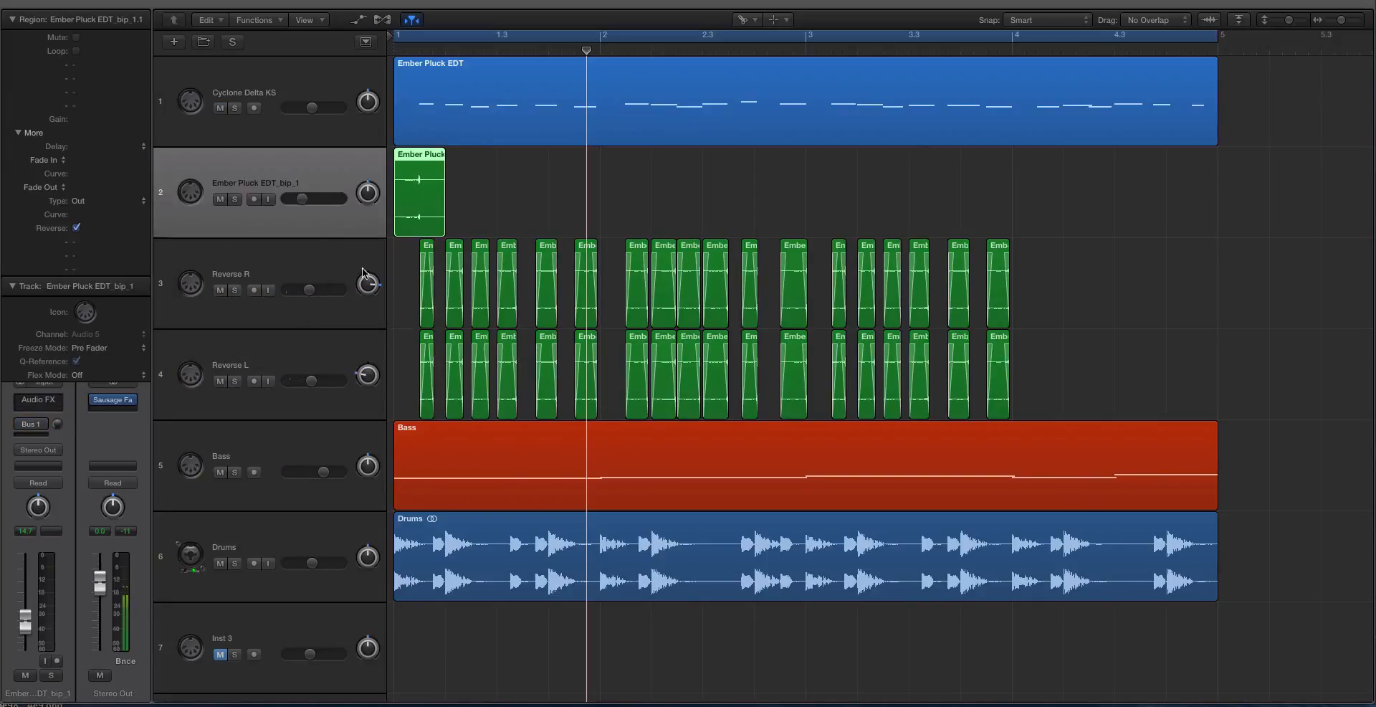
# Select the Reverse R track and collapse the Region inspector.
pyautogui.click(301, 320)
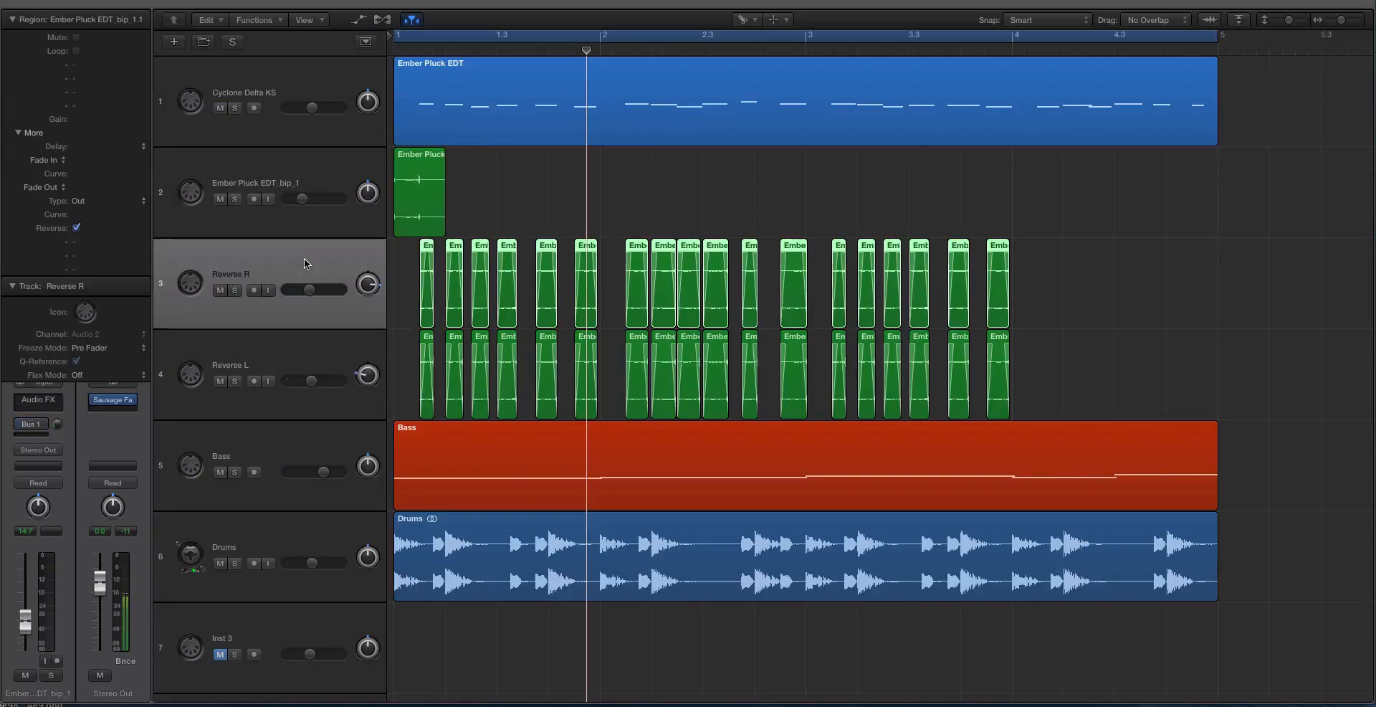
pyautogui.click(13, 19)
pyautogui.press('super+Right')
pyautogui.press('super+Right')
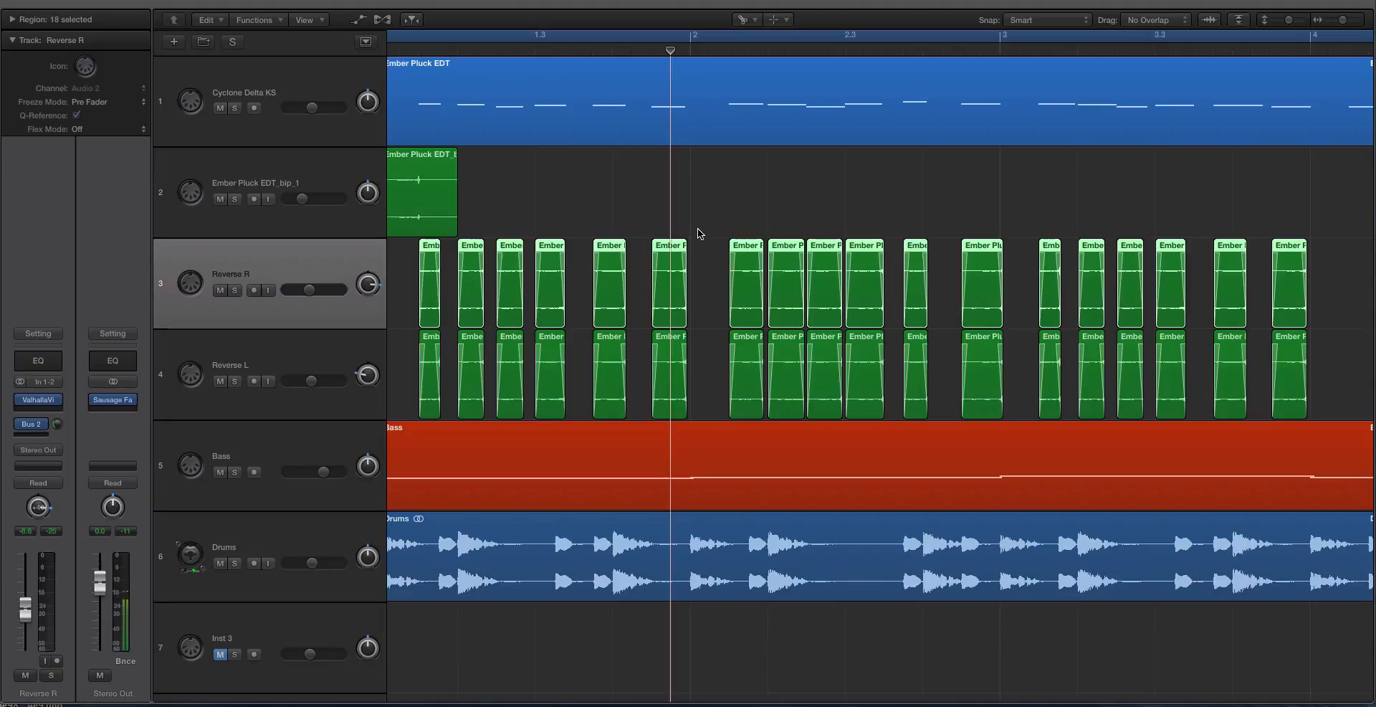
# Try to split the Ember Pluck EDT region at its fifth note in bar 1, and return to the Pointer tool.
pyautogui.click(591, 104)
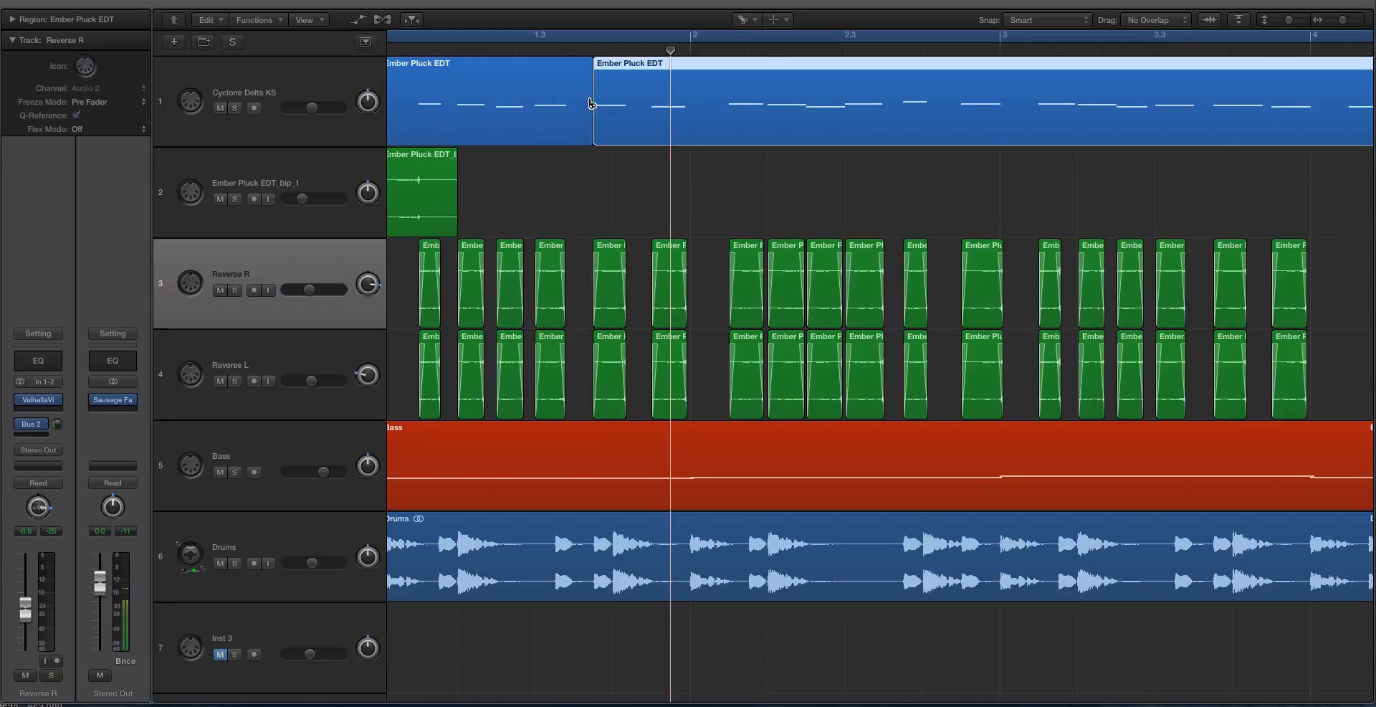
pyautogui.press('super+z')
pyautogui.press('t')
pyautogui.press('t')
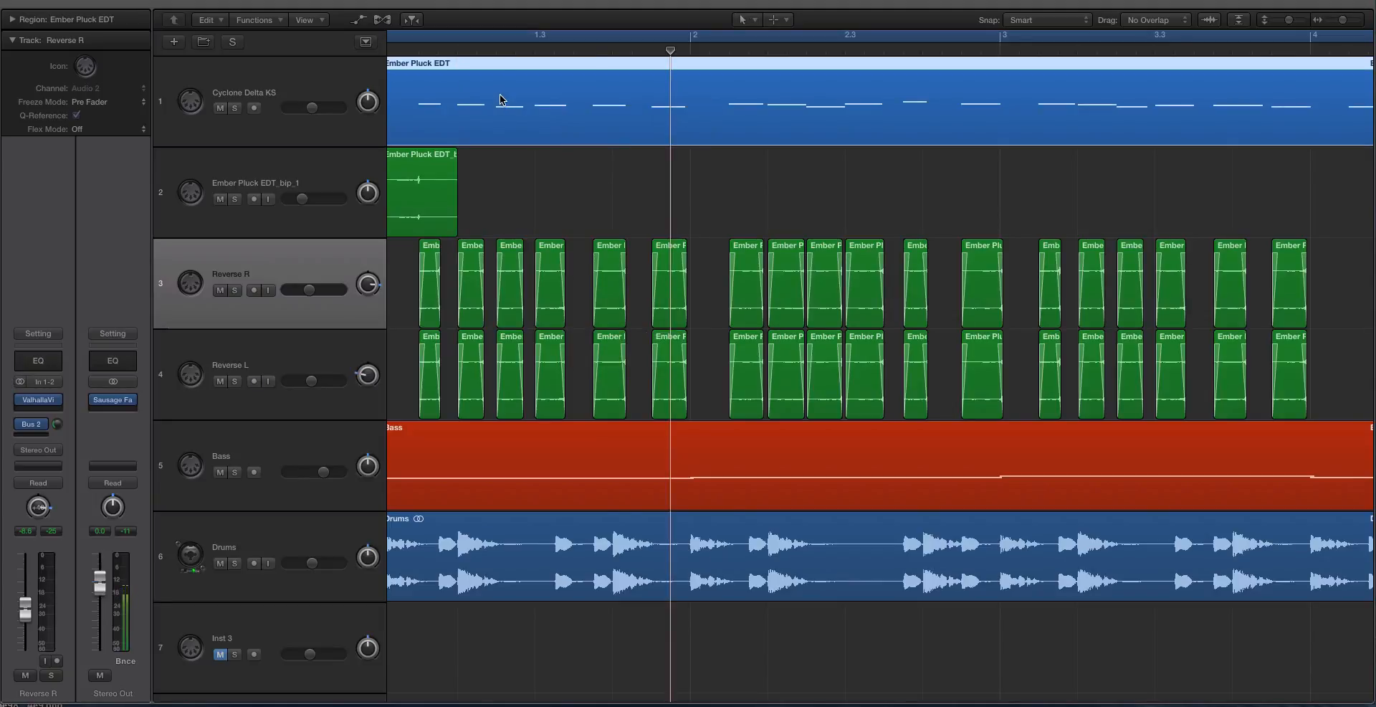
# Lower the Reverse R and Reverse L tracks together, bringing Reverse L to about -10.5 dB.
pyautogui.press('super+Left')
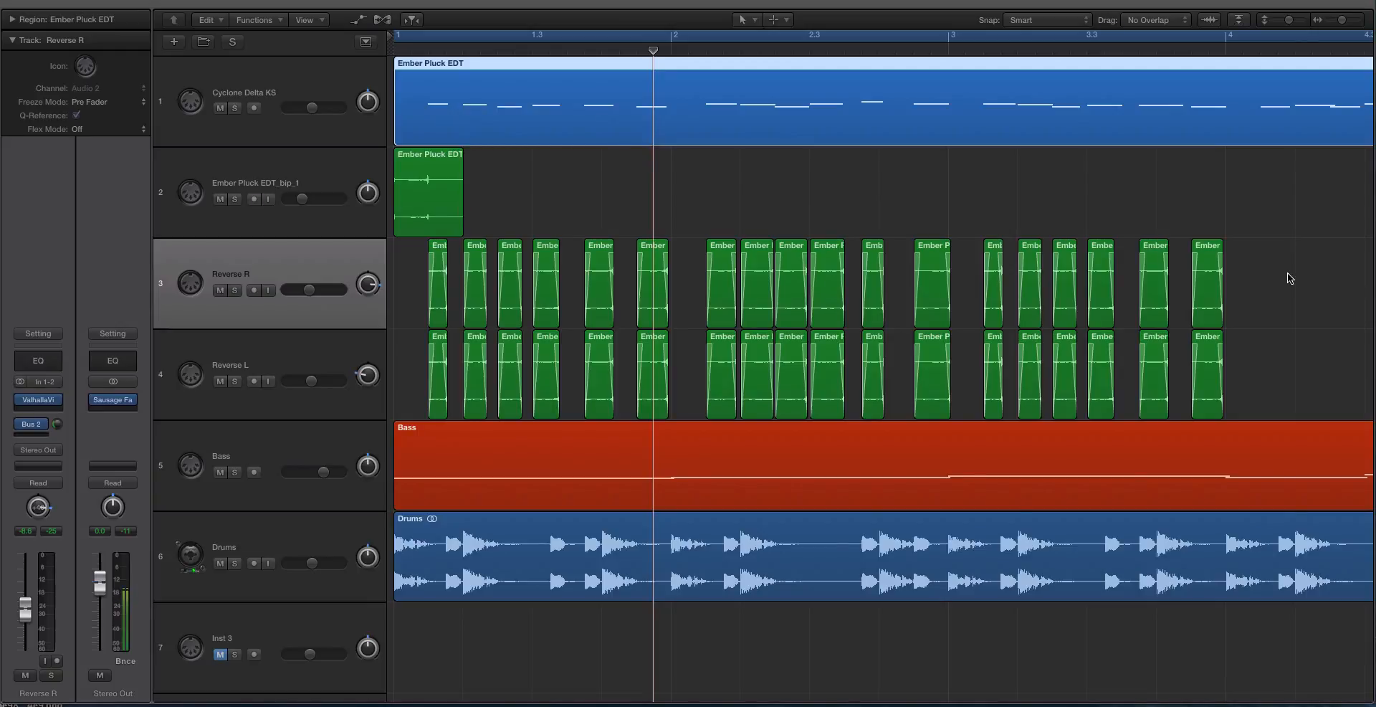
pyautogui.moveTo(1291, 278); pyautogui.dragTo(441, 346)
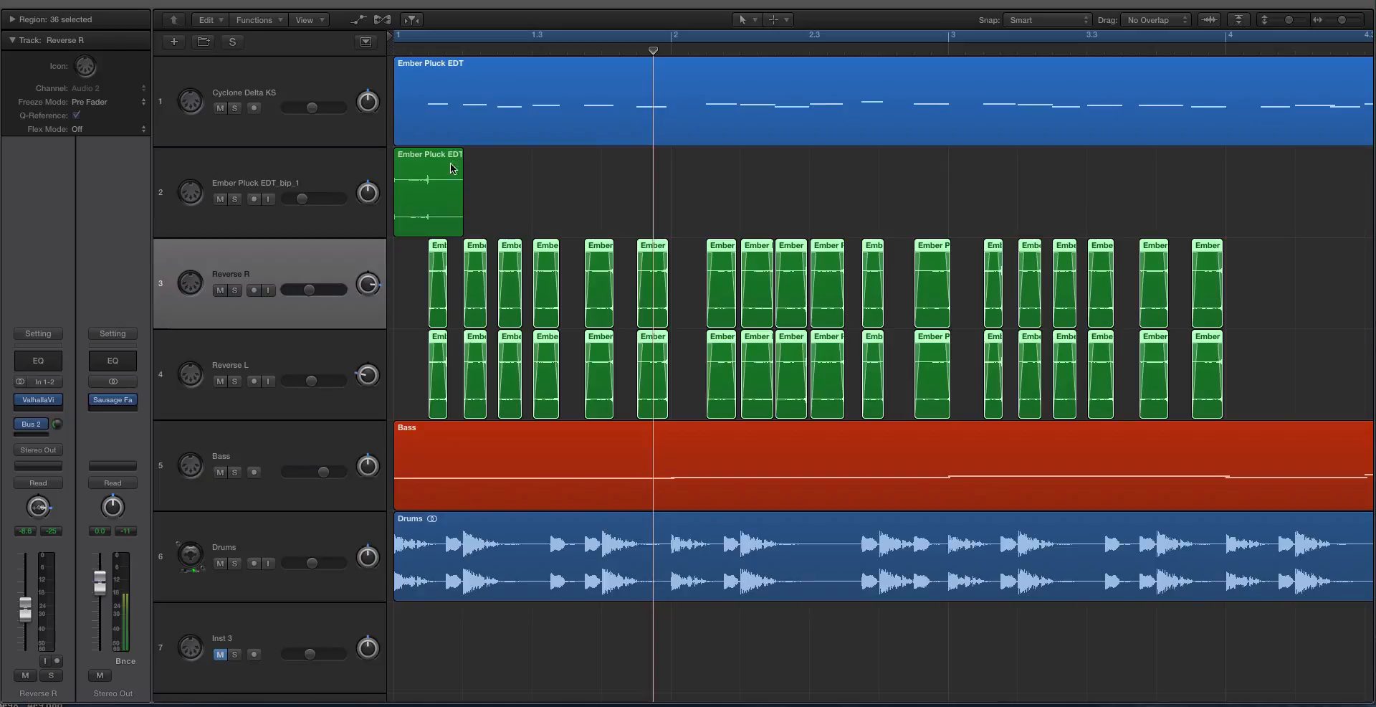
pyautogui.keyDown('ctrl'); pyautogui.keyDown('alt'); pyautogui.click(653, 220); pyautogui.keyUp('alt'); pyautogui.keyUp('ctrl')
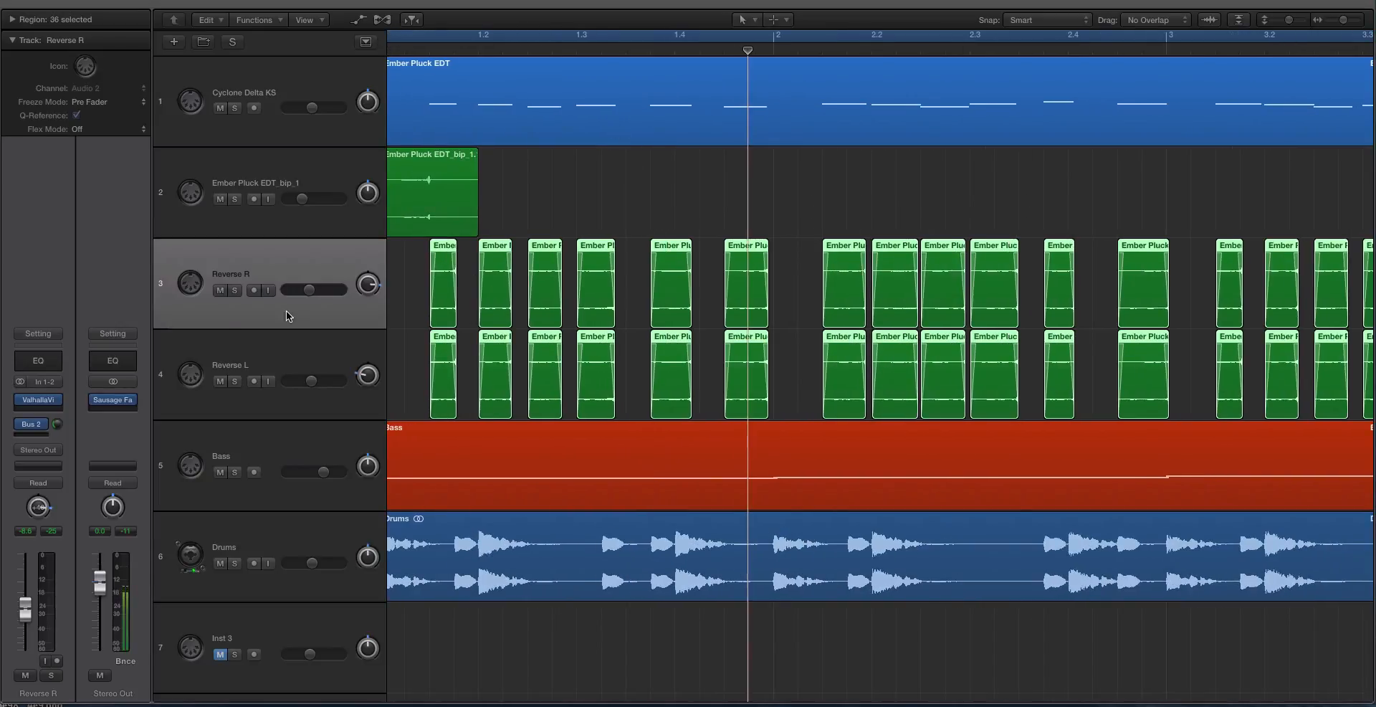
pyautogui.click(332, 342)
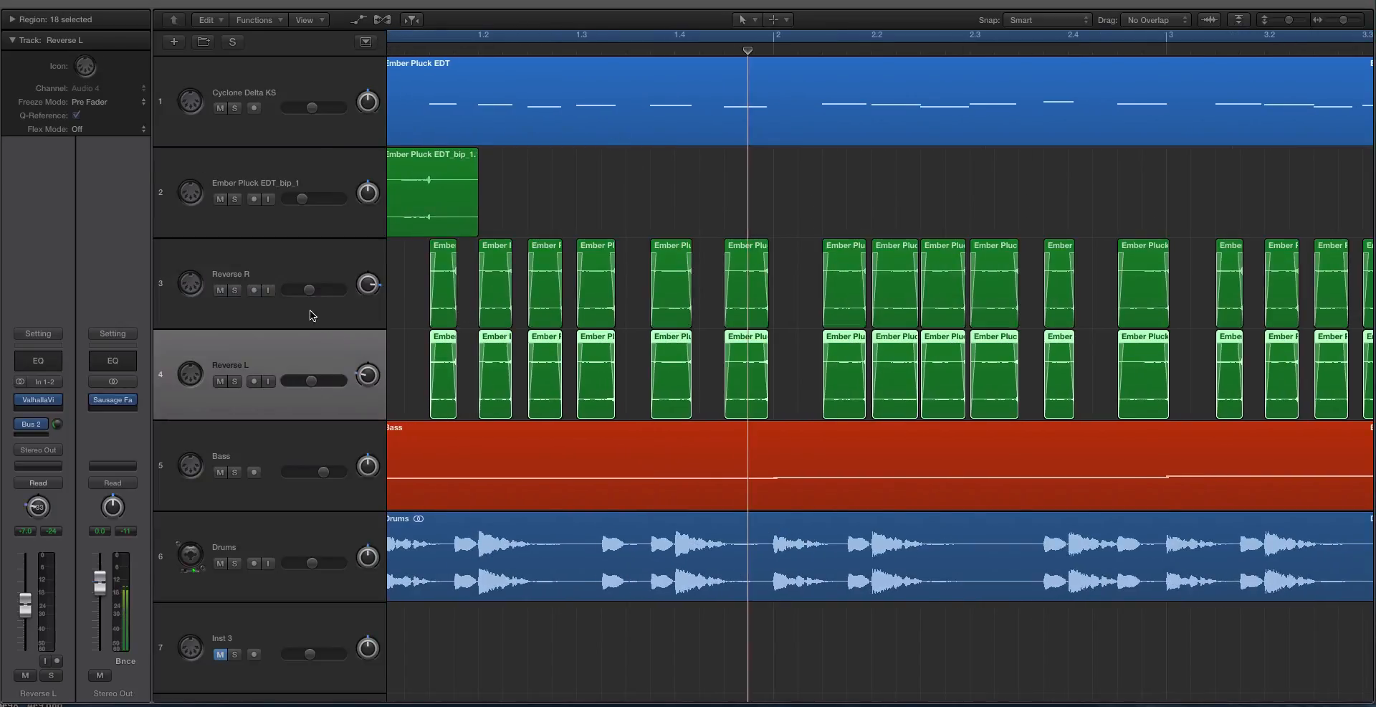
pyautogui.keyDown('shift'); pyautogui.click(308, 284); pyautogui.keyUp('shift')
pyautogui.moveTo(308, 287); pyautogui.dragTo(295, 289)
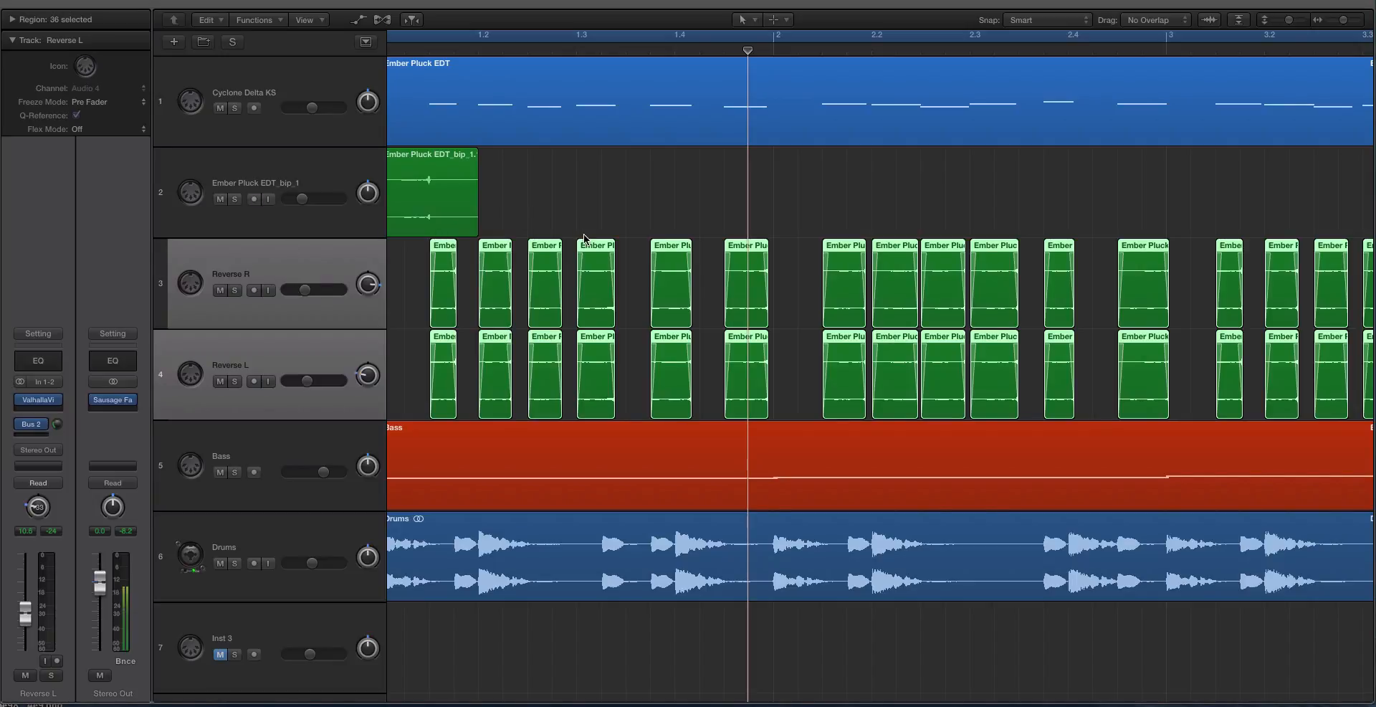
# Mute the Reverse R and Reverse L tracks and select the Cyclone Delta KS track.
pyautogui.hscroll(-1, 584, 239)
pyautogui.scroll(-2, 584, 240)
pyautogui.scroll(-5, 585, 239)
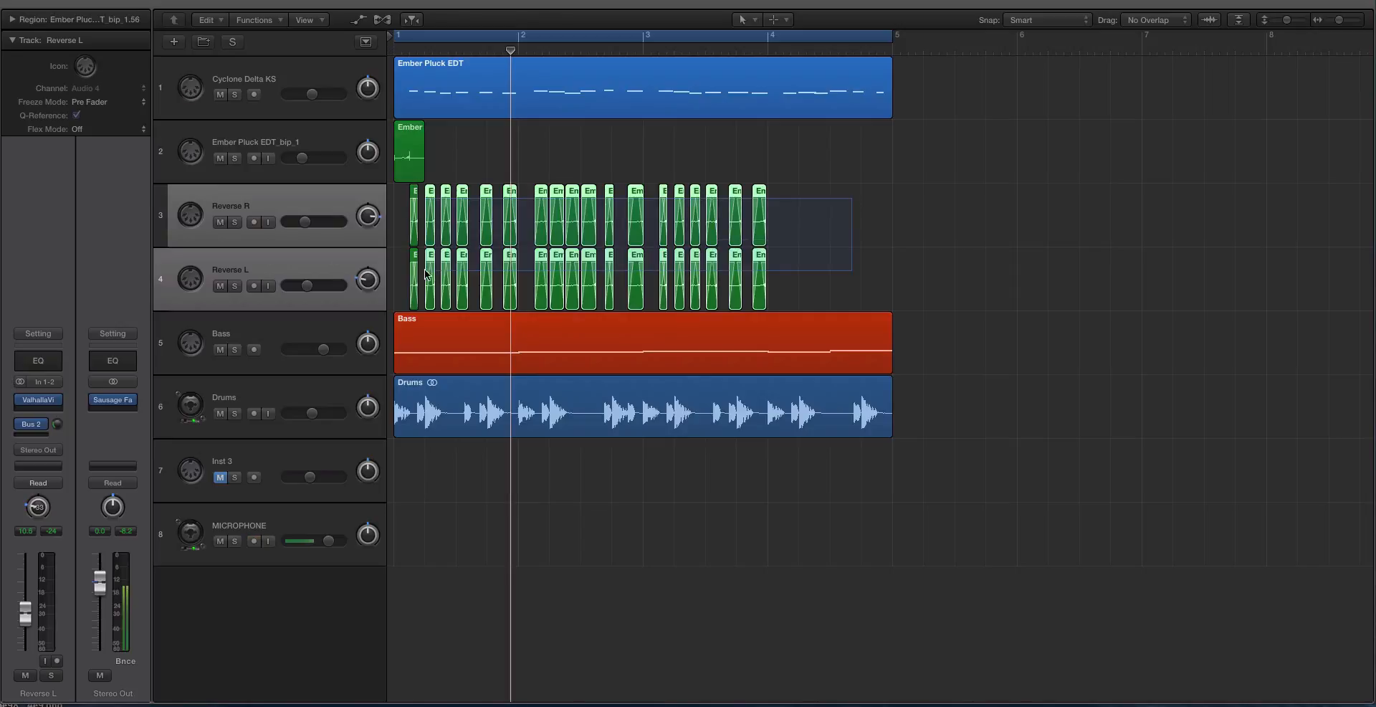
pyautogui.click(223, 225)
pyautogui.click(274, 80)
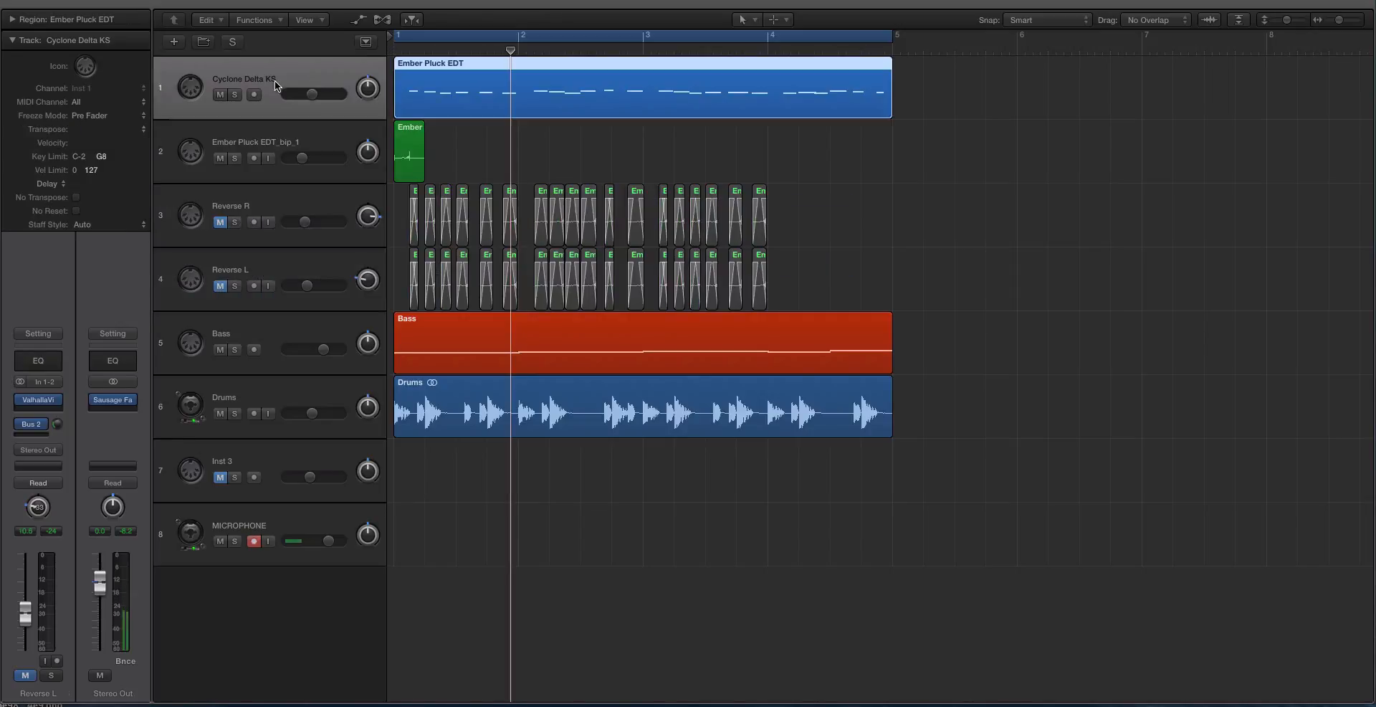
# Audition the Ember Pluck EDT MIDI region in solo from the beginning.
pyautogui.scroll(3, 531, 141)
pyautogui.click(556, 106)
pyautogui.press('Return')
pyautogui.press('space')
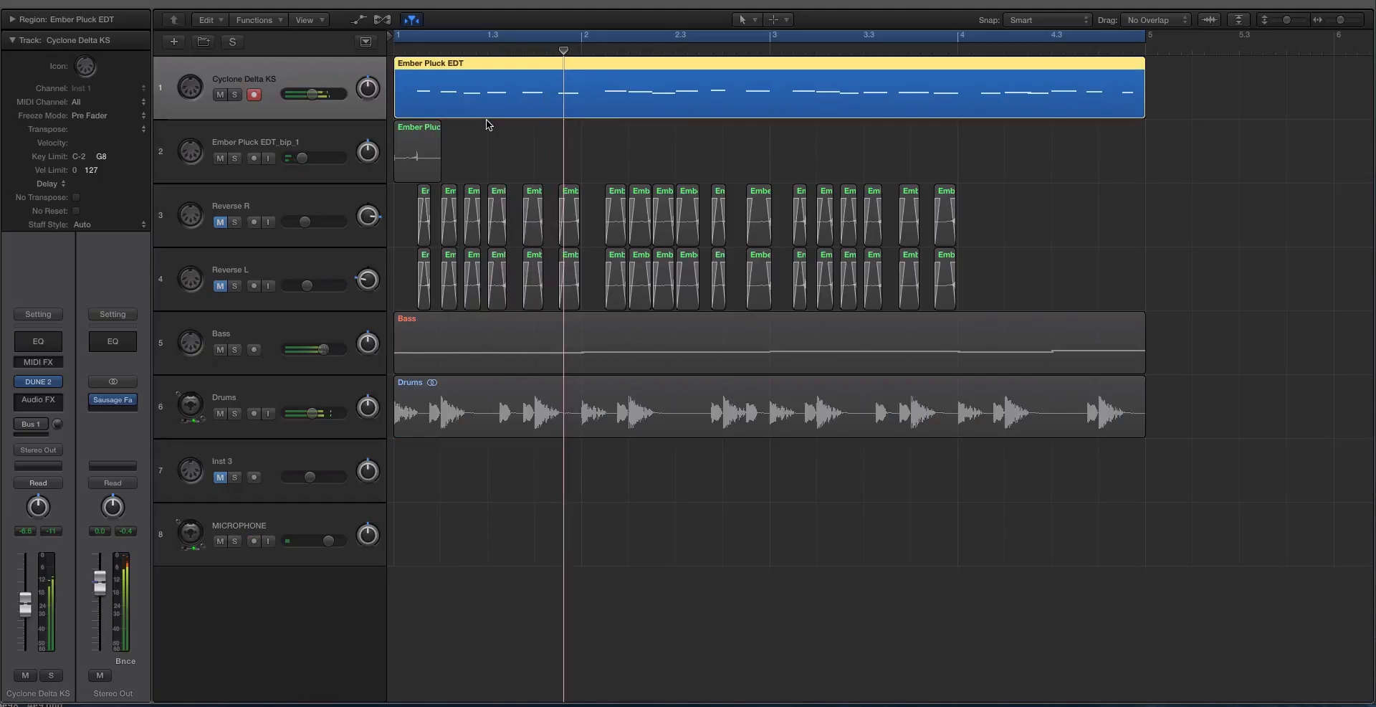
pyautogui.press('Return')
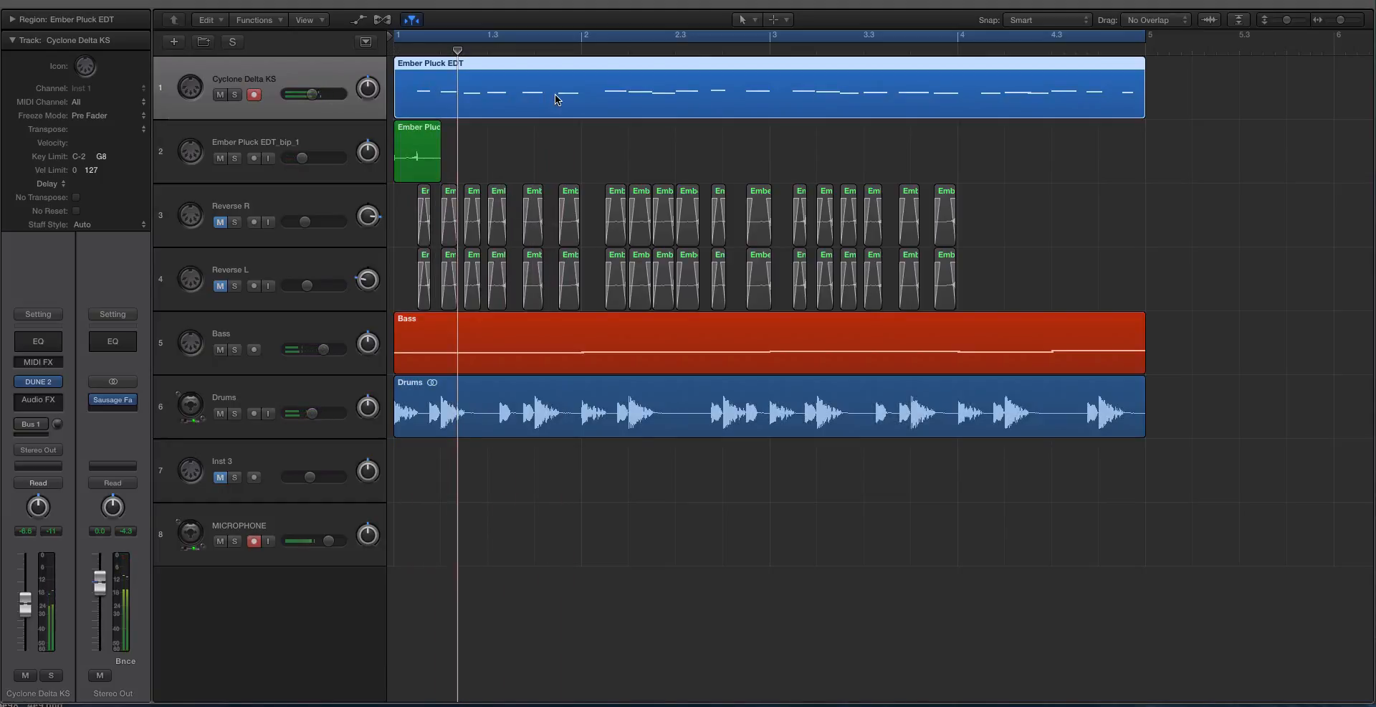
# Solo the Ember Pluck EDT region and bounce it in place to a new audio track.
pyautogui.rightClick(562, 98)
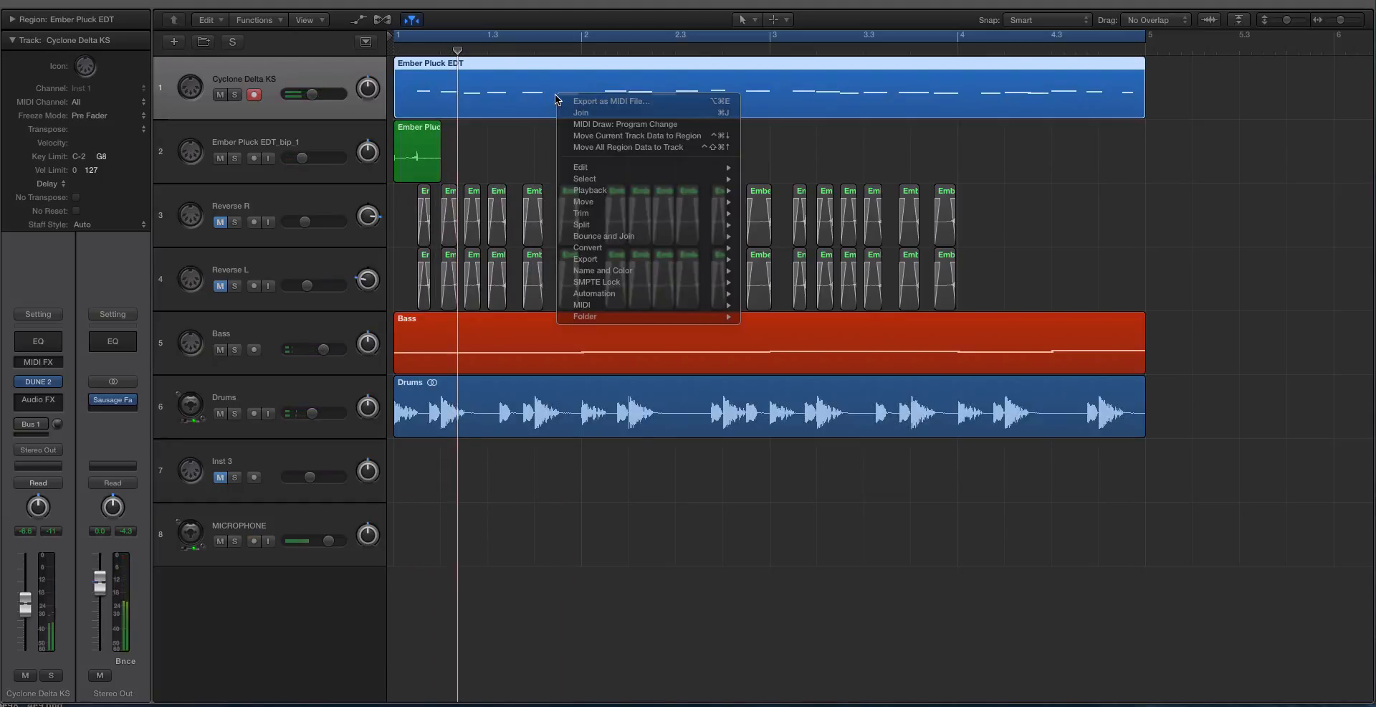
pyautogui.click(521, 135)
pyautogui.hotkey('ctrl', 's')
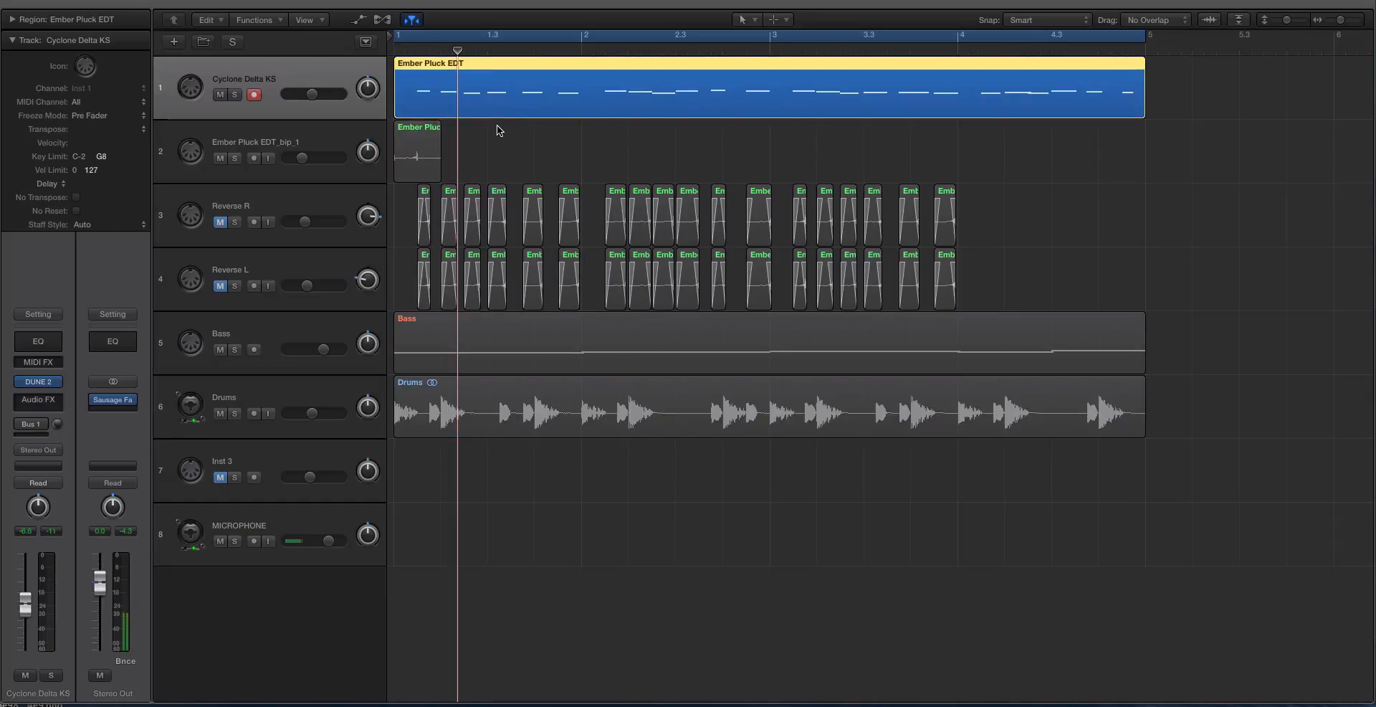
pyautogui.hotkey('ctrl', 'b')
pyautogui.press('Return')
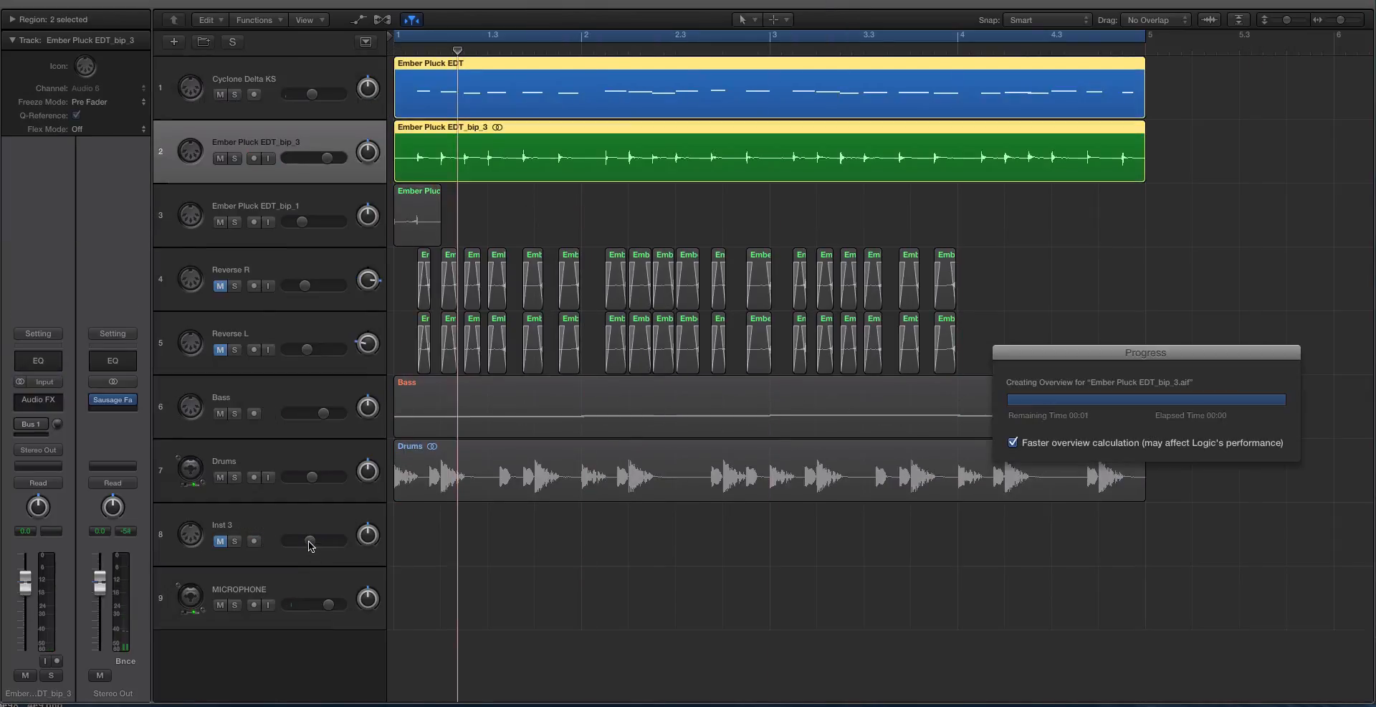
pyautogui.click(254, 605)
# Split the bounced pluck region at each note onset in bar 1 with the Scissors tool.
pyautogui.scroll(3, 519, 128)
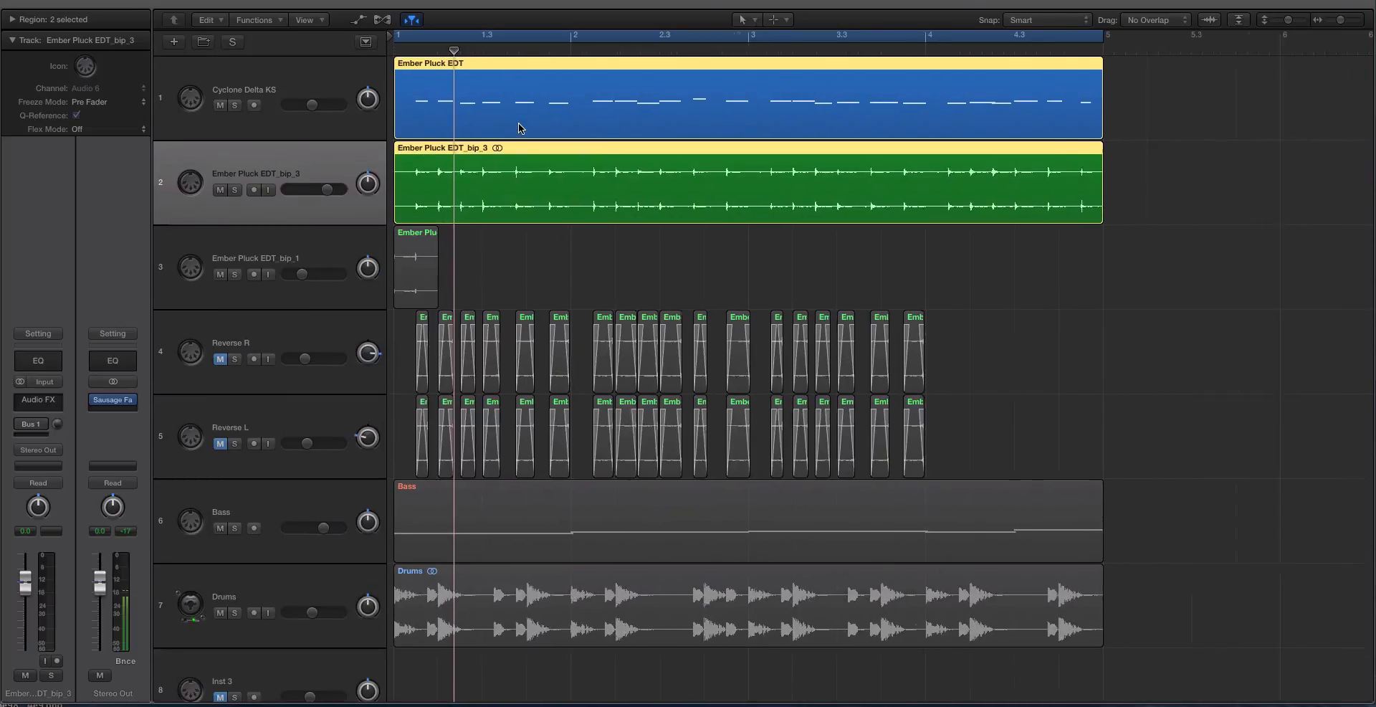
pyautogui.scroll(5, 519, 127)
pyautogui.hscroll(-3, 587, 193)
pyautogui.scroll(3, 685, 276)
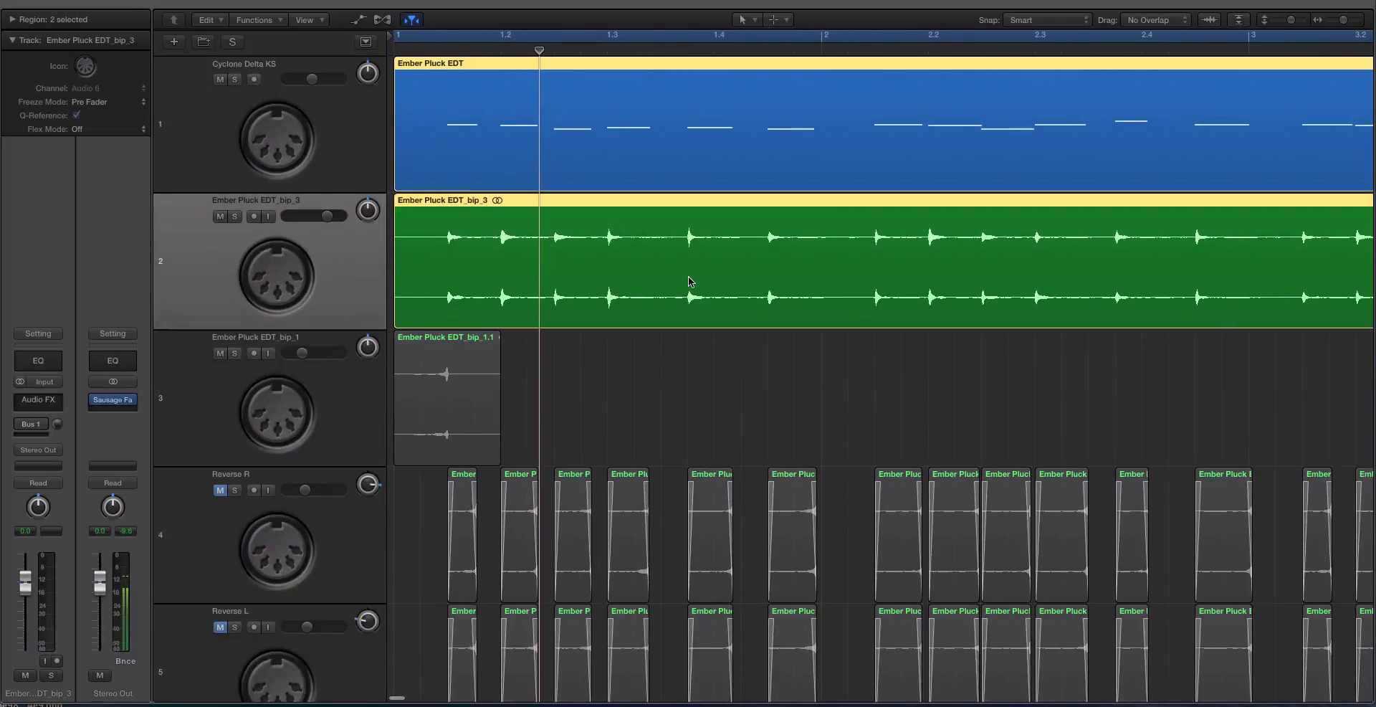
pyautogui.click(621, 244)
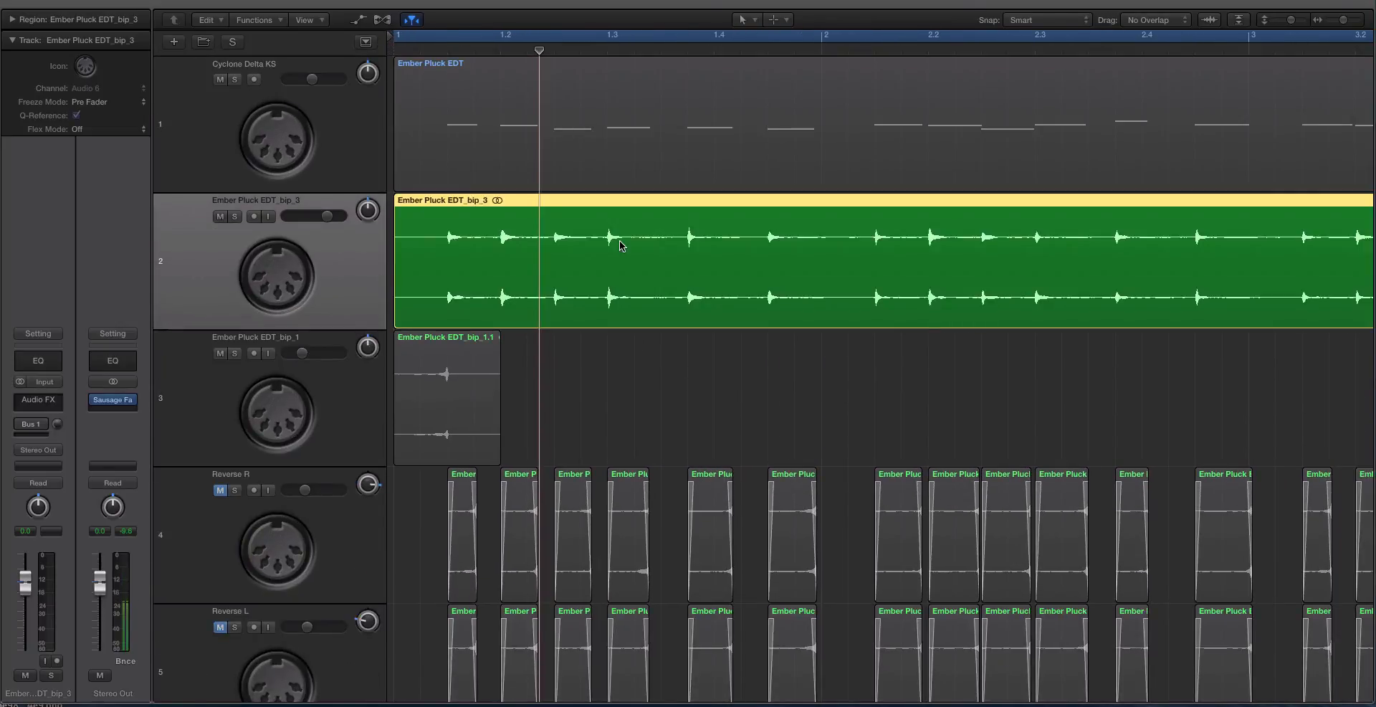
pyautogui.press('t')
pyautogui.press('5')
pyautogui.moveTo(485, 247); pyautogui.dragTo(688, 264)
pyautogui.scroll(-1, 577, 252)
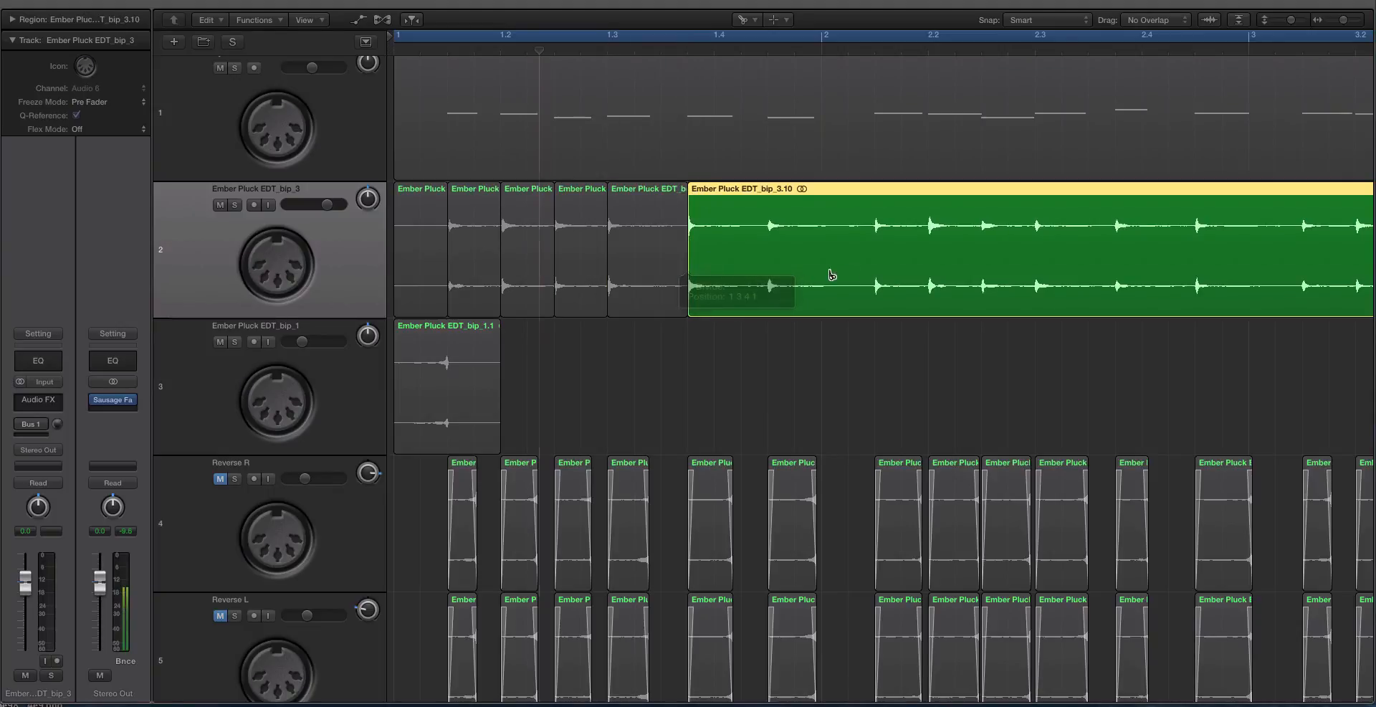
pyautogui.moveTo(794, 279); pyautogui.dragTo(768, 279)
# Split the rest of the bounced region at each note onset in bar 2 and at the first note of bar 3.
pyautogui.moveTo(879, 269); pyautogui.dragTo(1017, 264)
pyautogui.hscroll(3, 1114, 248)
pyautogui.scroll(-1, 1104, 265)
pyautogui.moveTo(1176, 269); pyautogui.dragTo(1124, 271)
# Trim the audio out of bar 3 on the bounced track so the last region starts at bar 4.
pyautogui.press('super+Left')
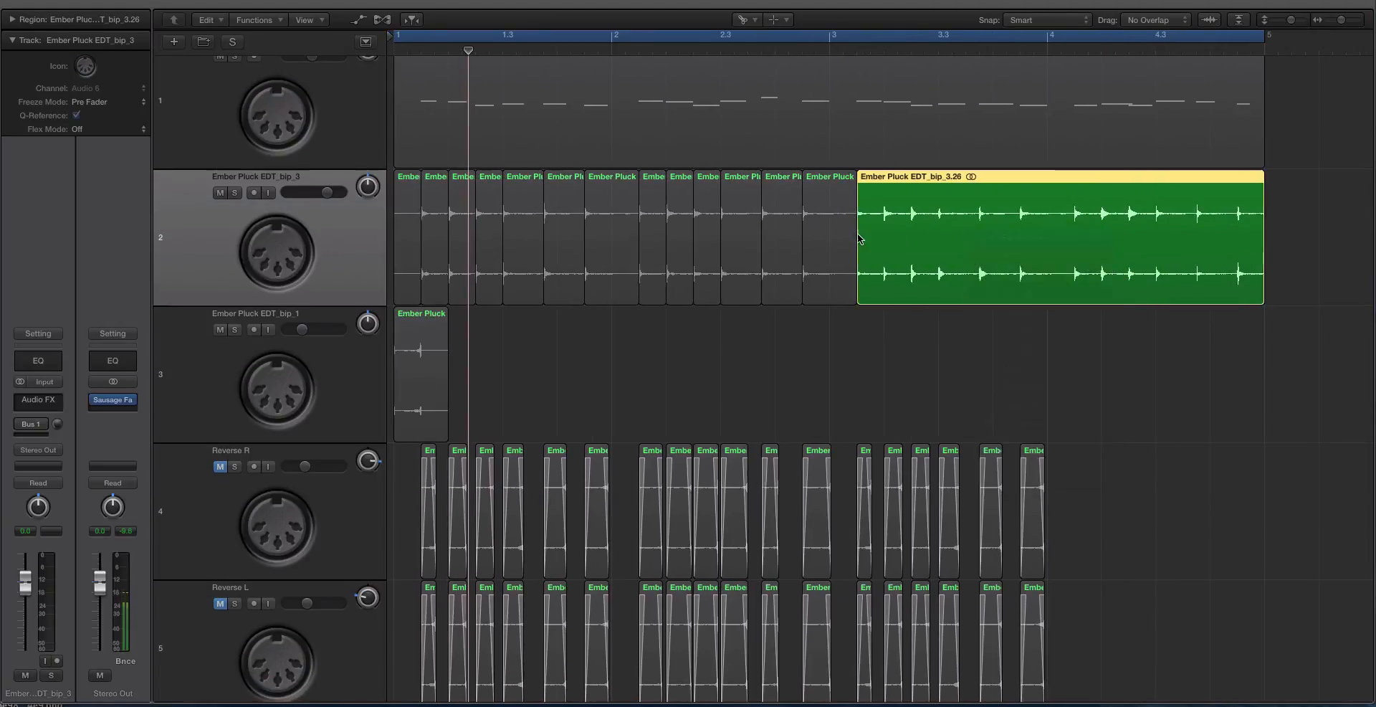
pyautogui.moveTo(856, 264); pyautogui.dragTo(1054, 244)
# Split the bar 4 region at its first two note onsets, 4.1.3 and 4.2, with the Scissors tool.
pyautogui.press('t')
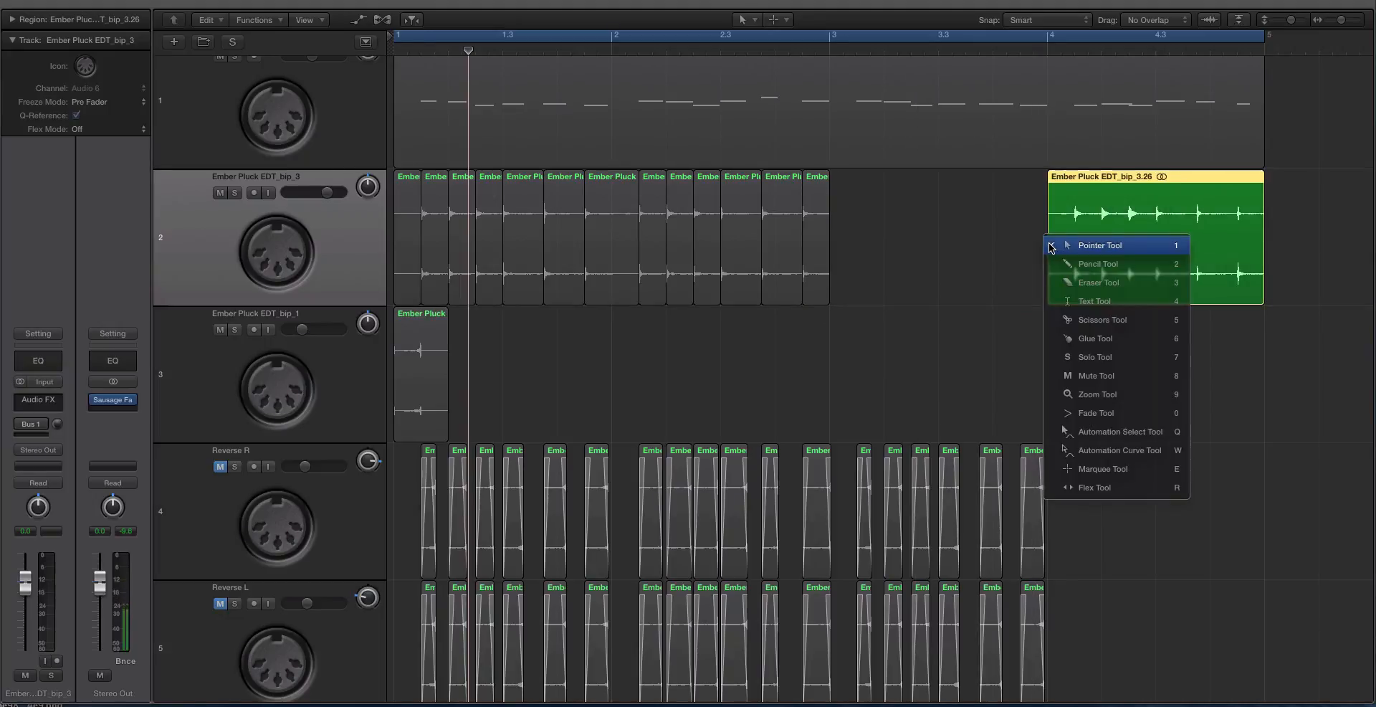
pyautogui.press('i')
pyautogui.moveTo(1084, 239); pyautogui.dragTo(1075, 240)
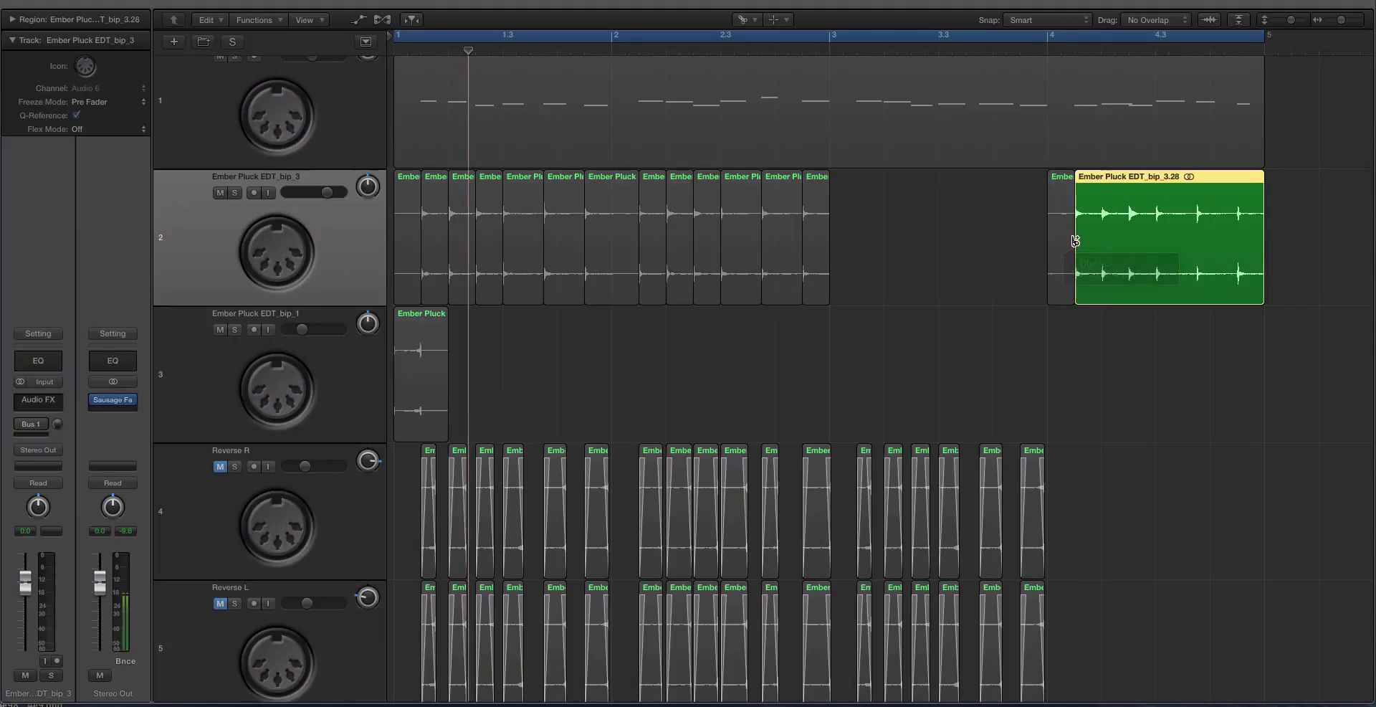
pyautogui.press('super+Right')
pyautogui.press('super+Right')
pyautogui.press('super+Right')
pyautogui.moveTo(1195, 238); pyautogui.dragTo(1168, 246)
pyautogui.click(1169, 246)
# Split the remaining bar 4 audio at the note onsets 4.2.3, 4.3, 4.3.4 and 4.4.3.
pyautogui.hscroll(3, 1147, 246)
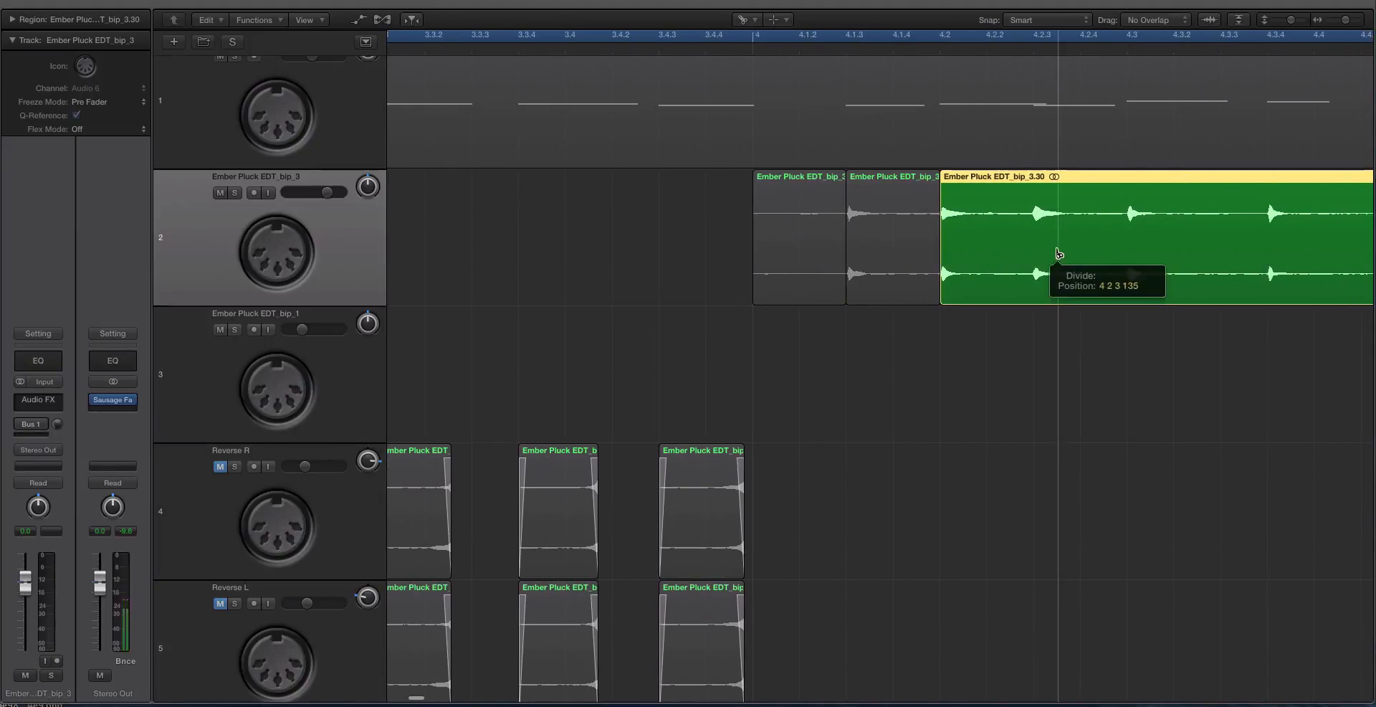
pyautogui.click(1035, 251)
pyautogui.hscroll(3, 1040, 251)
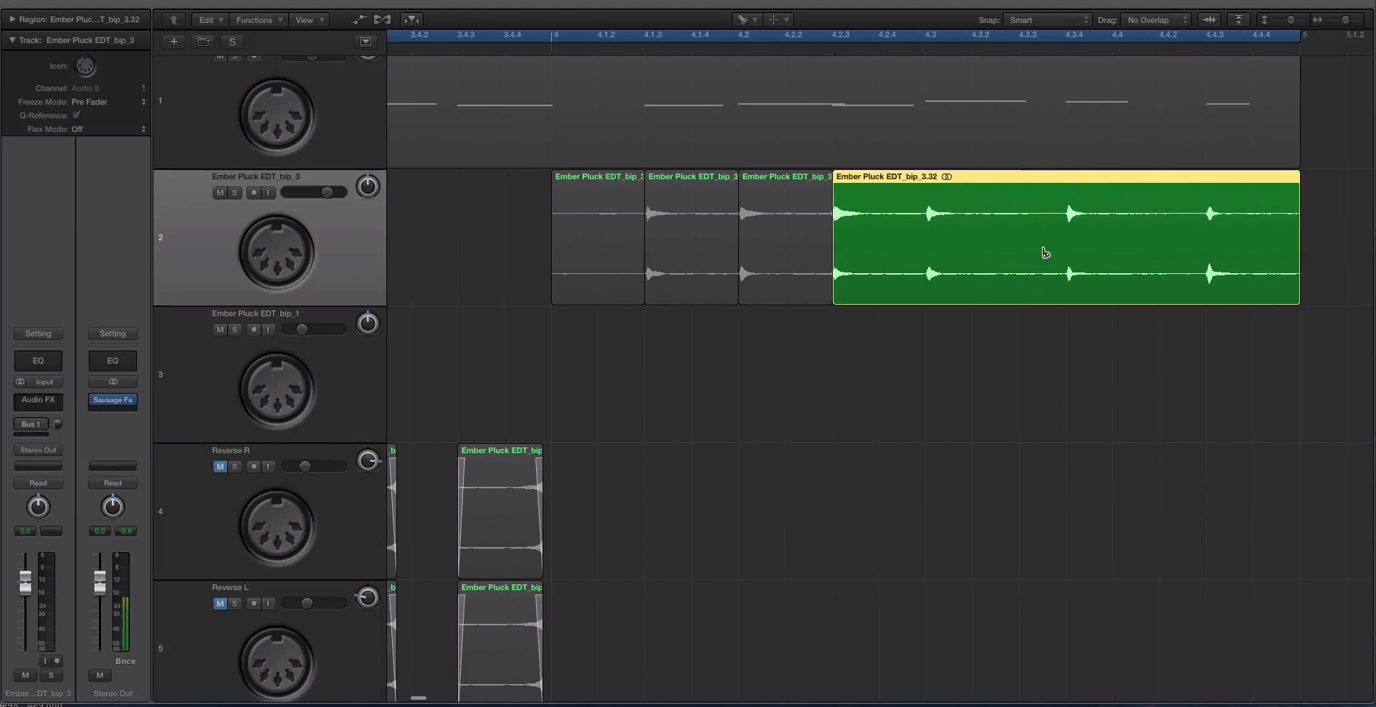
pyautogui.click(927, 247)
pyautogui.click(1063, 243)
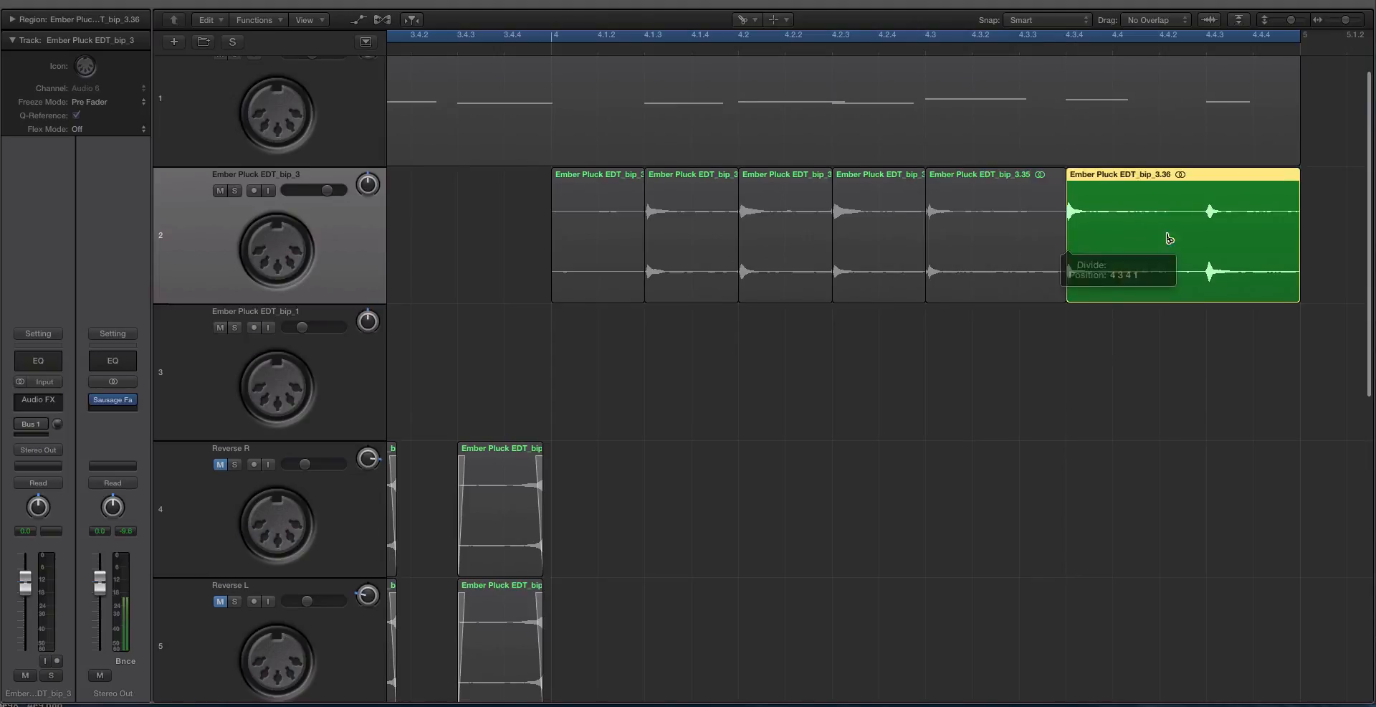
pyautogui.click(1209, 240)
# Return to the Pointer tool and delete the empty slice at the start of bar 4 on the bounced track.
pyautogui.press('t')
pyautogui.press('t')
pyautogui.scroll(-4, 1132, 234)
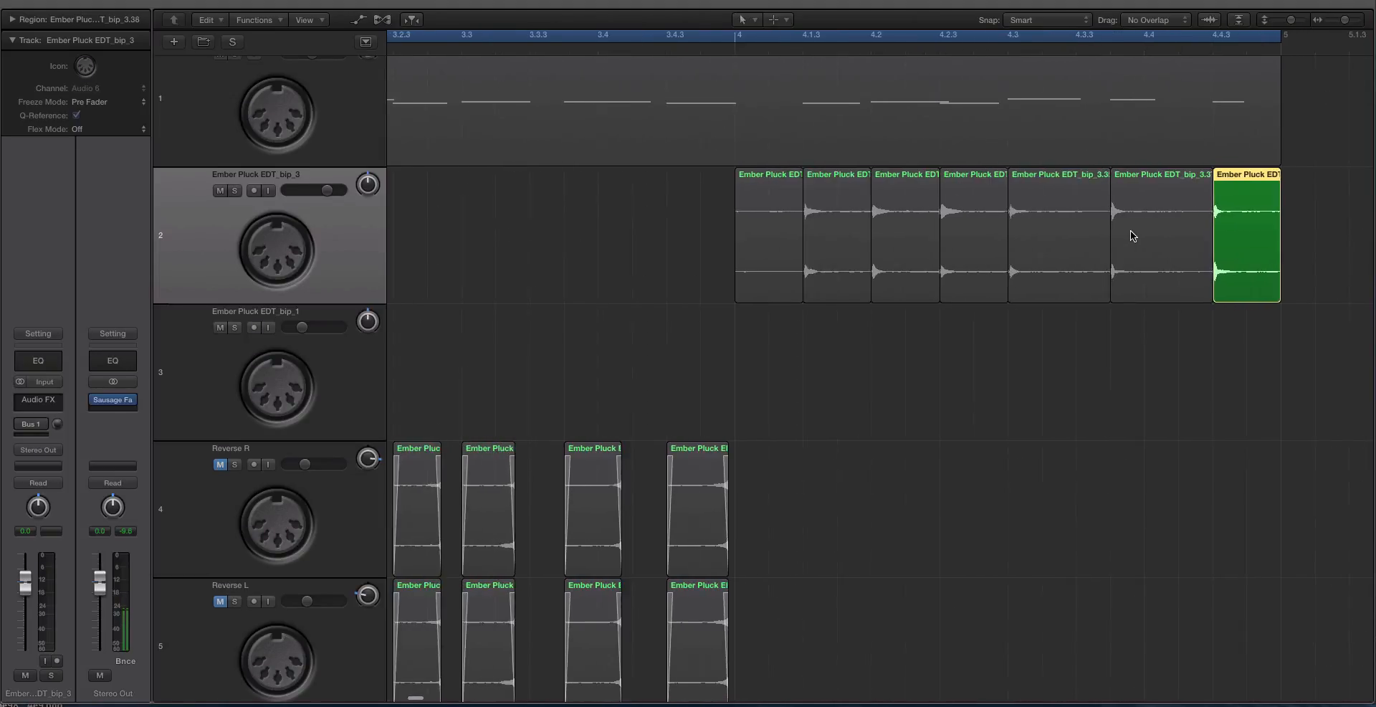
pyautogui.click(999, 232)
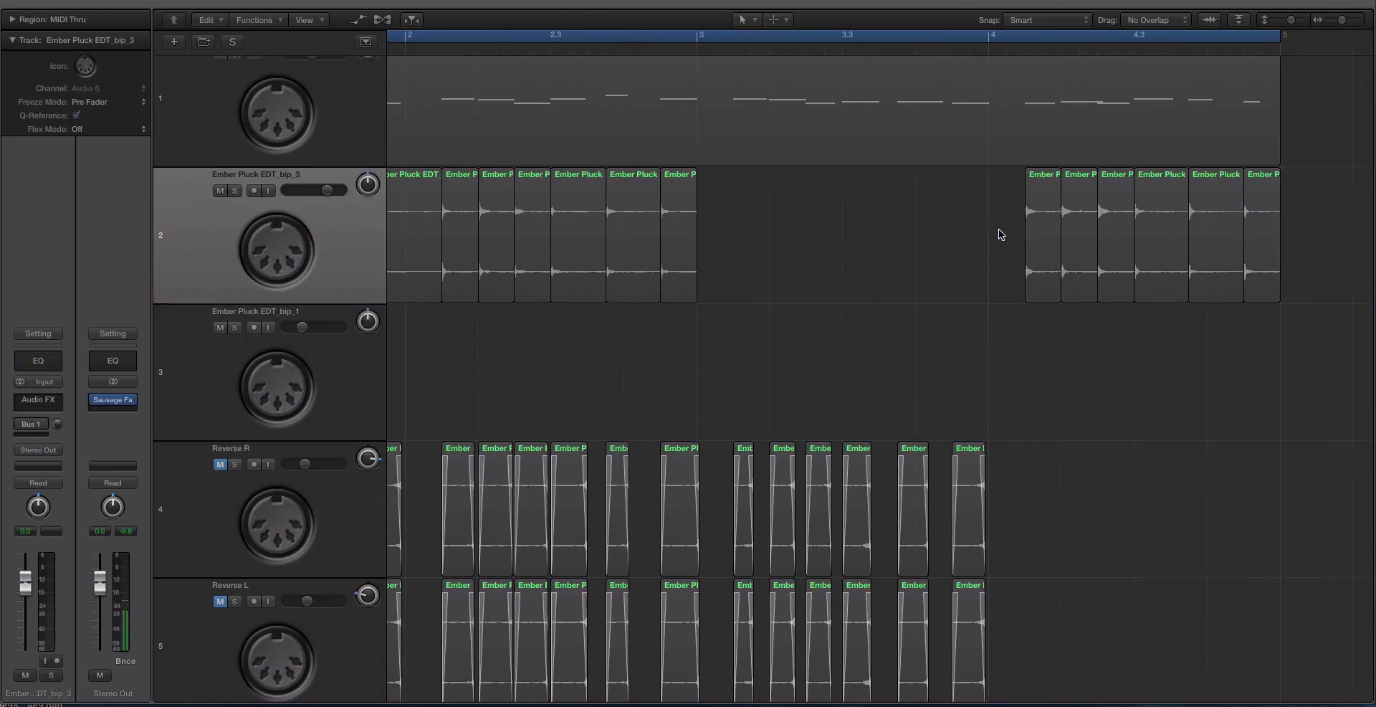
# Delete the empty slice at the start of bar 1 on the Ember Pluck EDT_bip_3 track.
pyautogui.press('super+a')
pyautogui.press('super+Right')
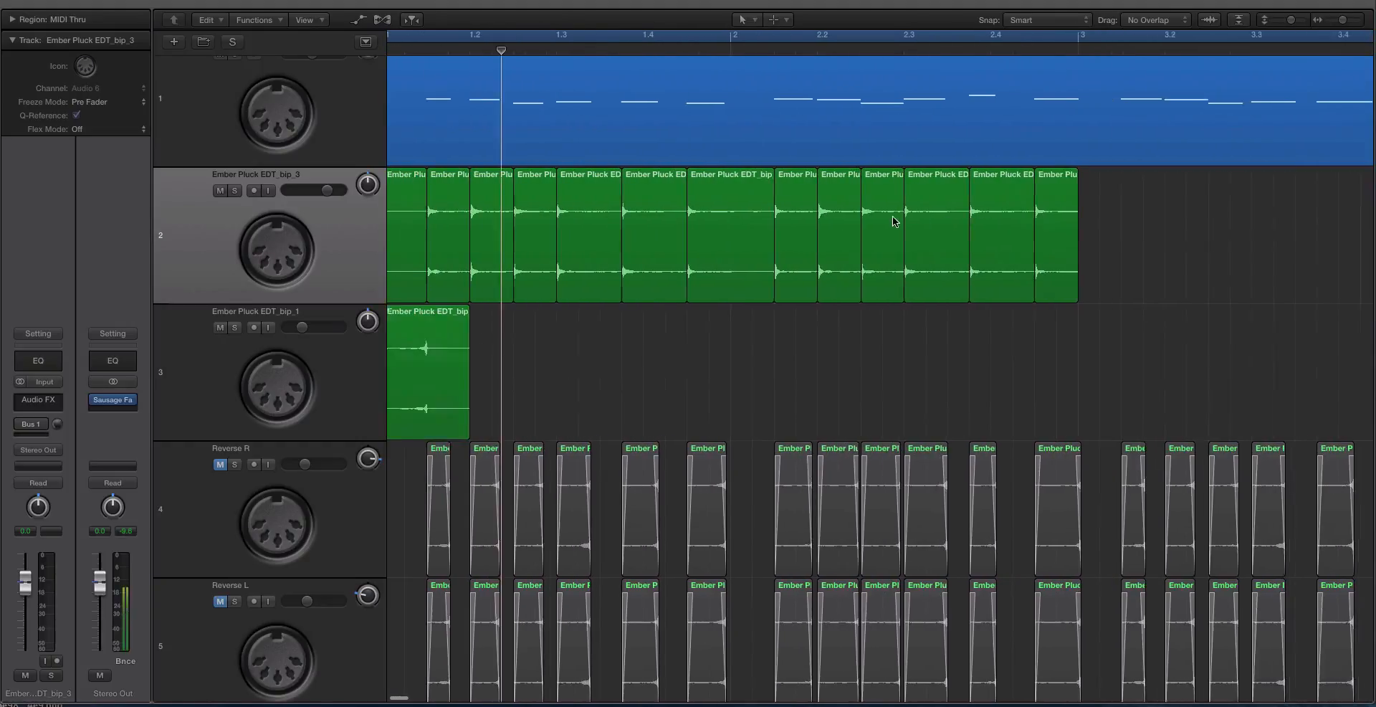
pyautogui.click(423, 228)
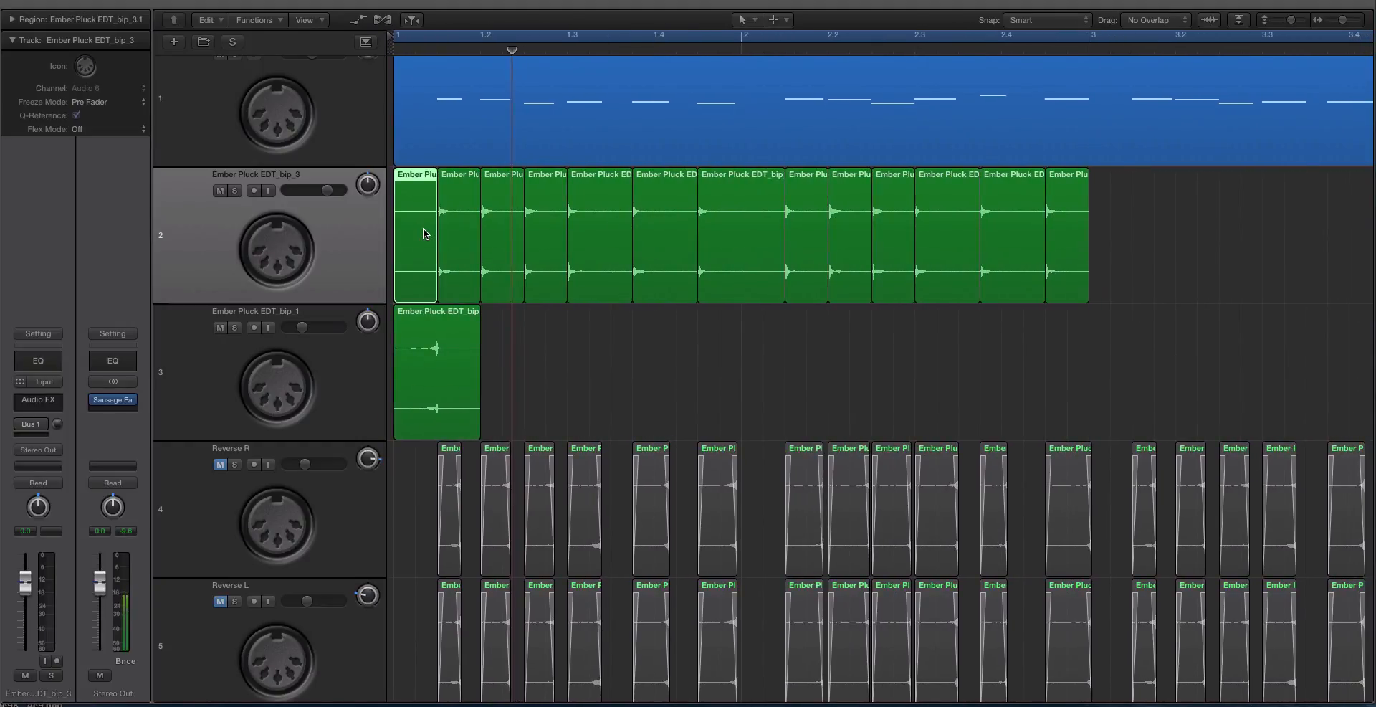
pyautogui.press('Delete')
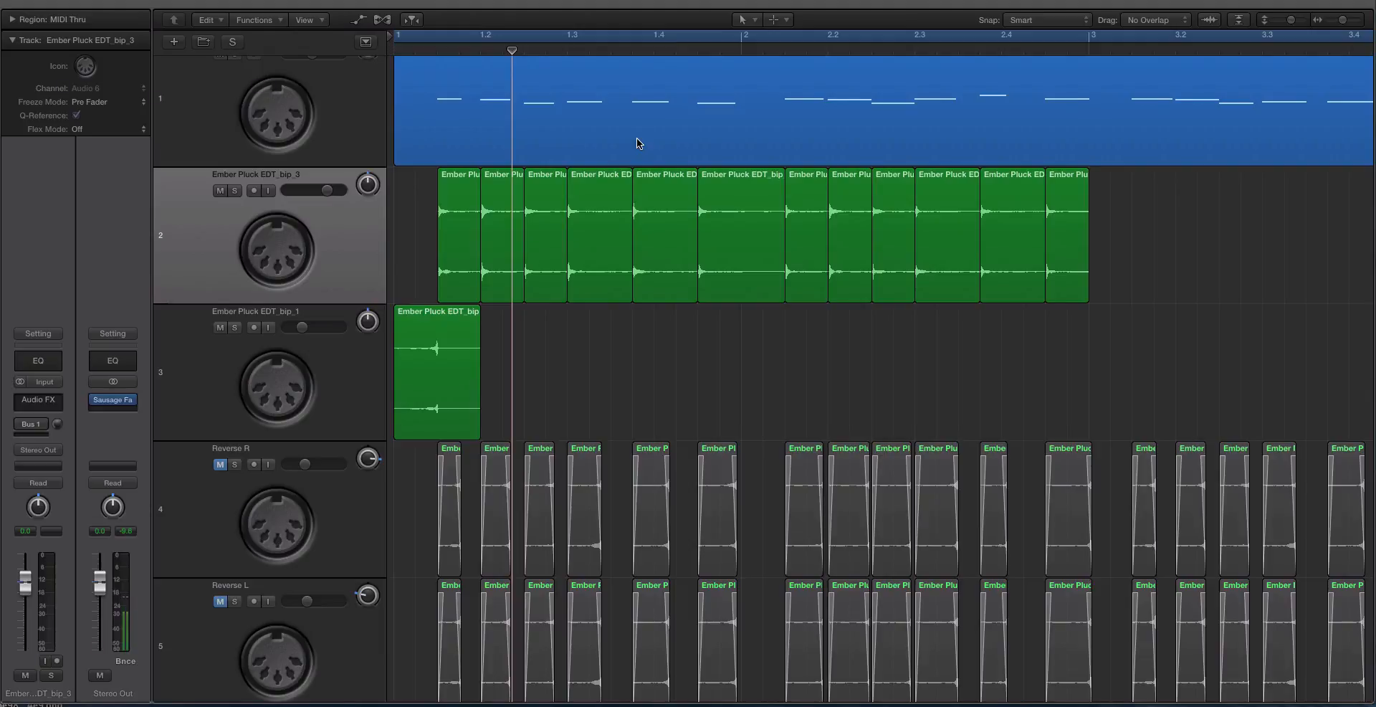
# Select all remaining slices on the Ember Pluck EDT_bip_3 track and reverse them.
pyautogui.press('super+Left')
pyautogui.press('super+Left')
pyautogui.press('super+Left')
pyautogui.press('super+Up')
pyautogui.press('super+Up')
pyautogui.press('super+Up')
pyautogui.moveTo(1138, 117); pyautogui.dragTo(428, 128)
pyautogui.press('super+Down')
pyautogui.press('super+Right')
pyautogui.press('super+Right')
pyautogui.press('super+Right')
pyautogui.press('super+Right')
pyautogui.press('super+Right')
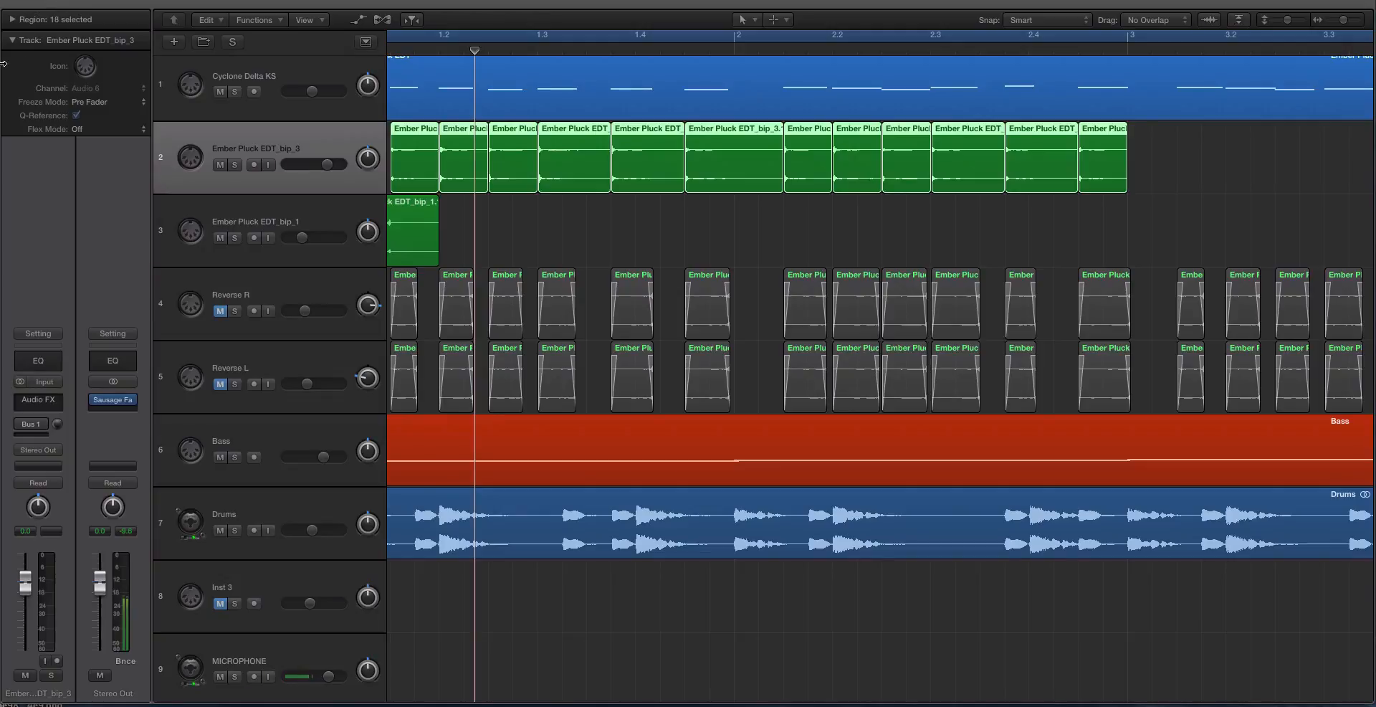
pyautogui.click(11, 20)
pyautogui.click(76, 227)
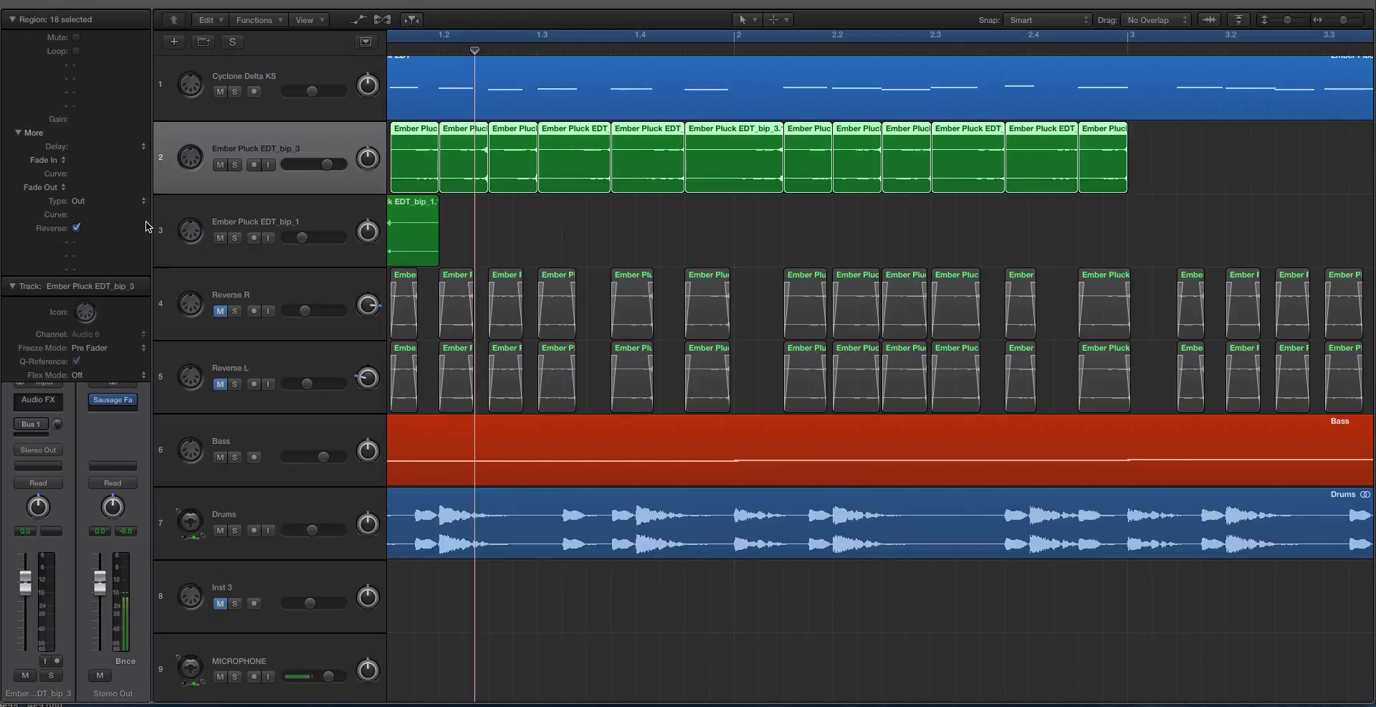
# Play back the reversed slices and turn off their reversal.
pyautogui.press('super+Left')
pyautogui.press('space')
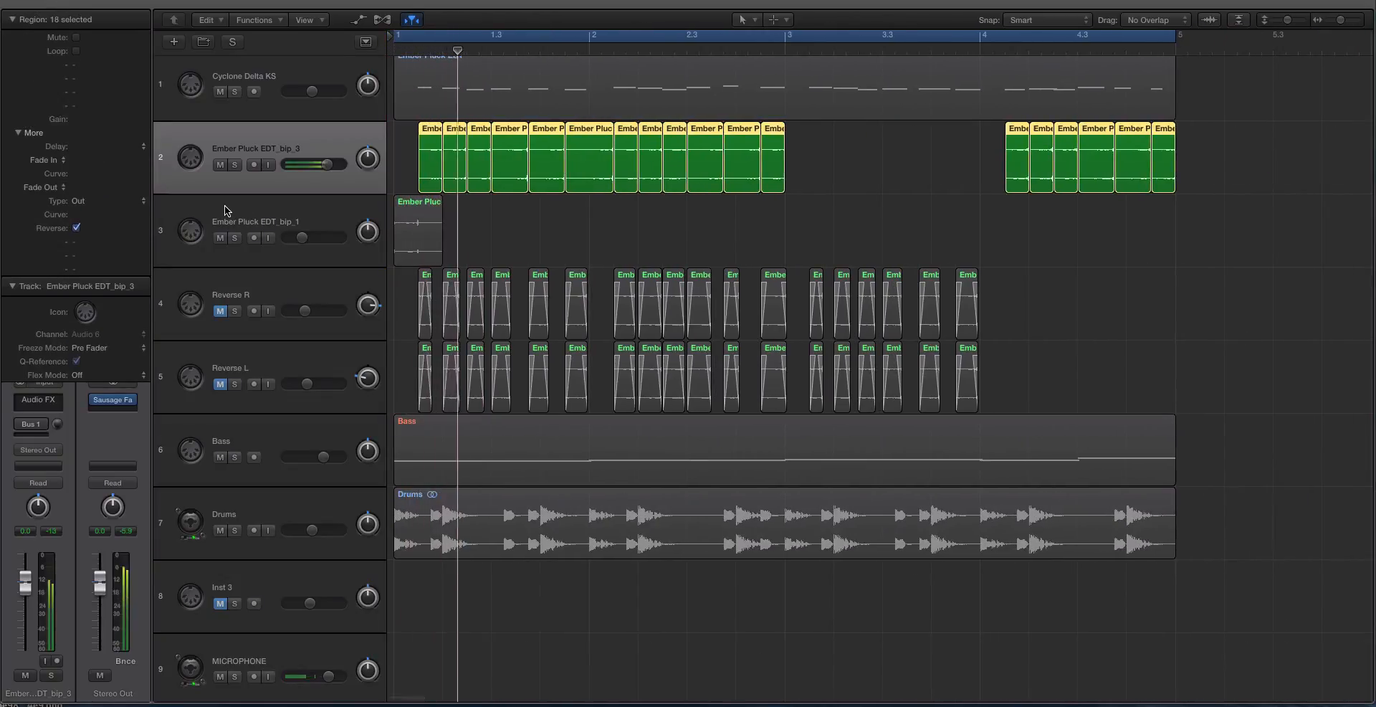
pyautogui.click(76, 228)
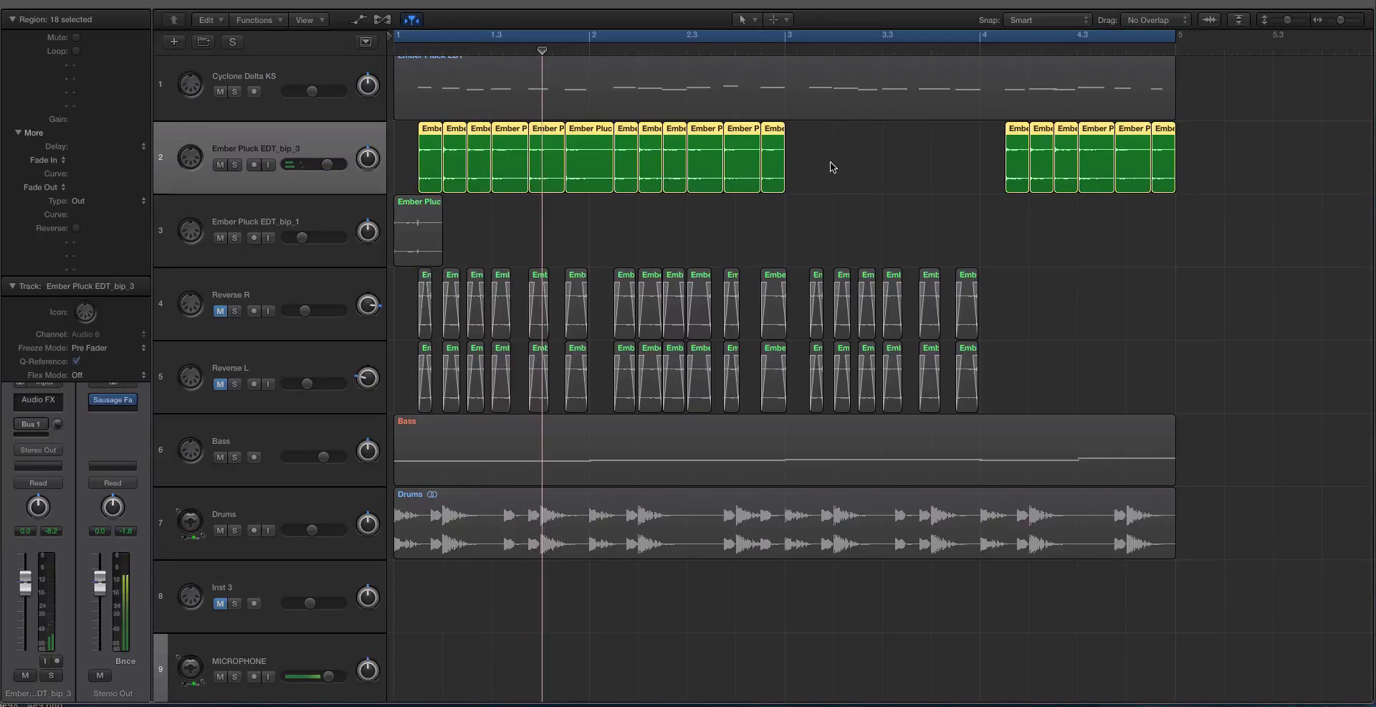
# Join the twelve slices in bars 1 and 2 of the bounced track into one region and reverse it.
pyautogui.moveTo(851, 163); pyautogui.dragTo(427, 159)
pyautogui.rightClick(428, 155)
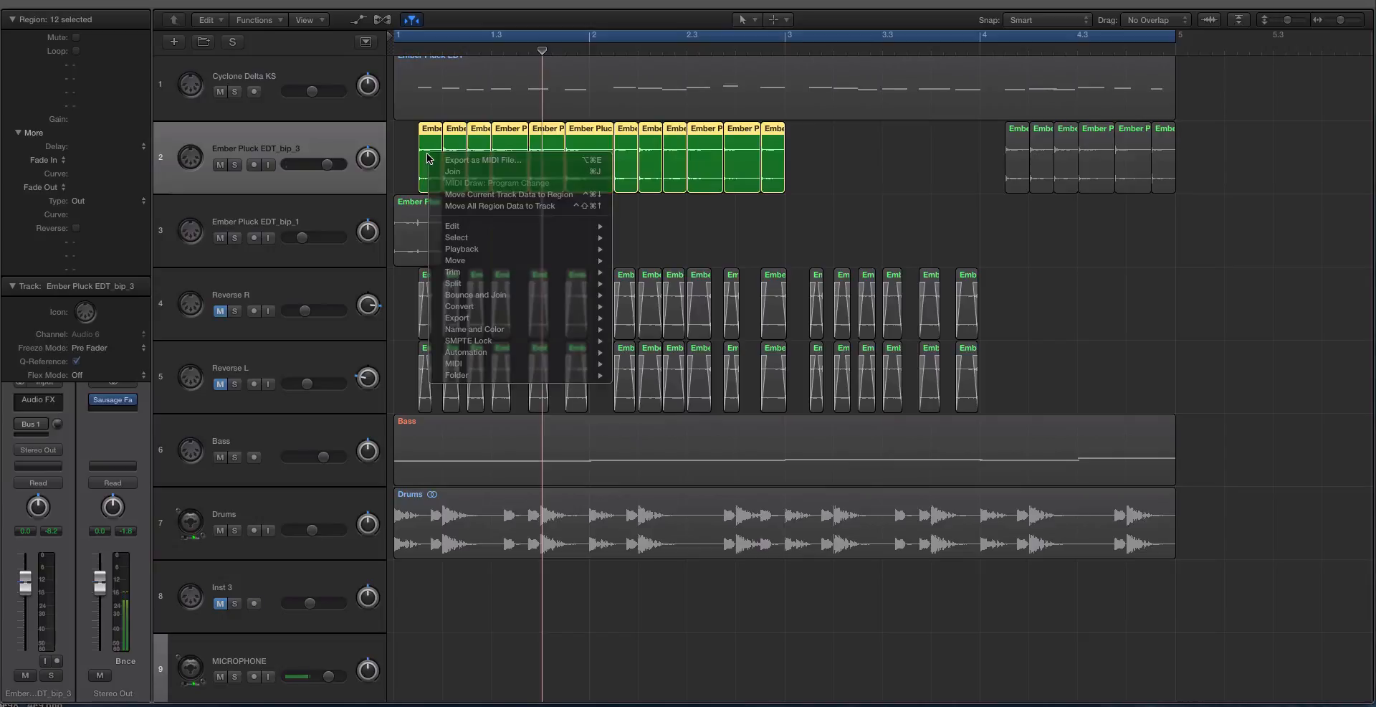
pyautogui.click(464, 171)
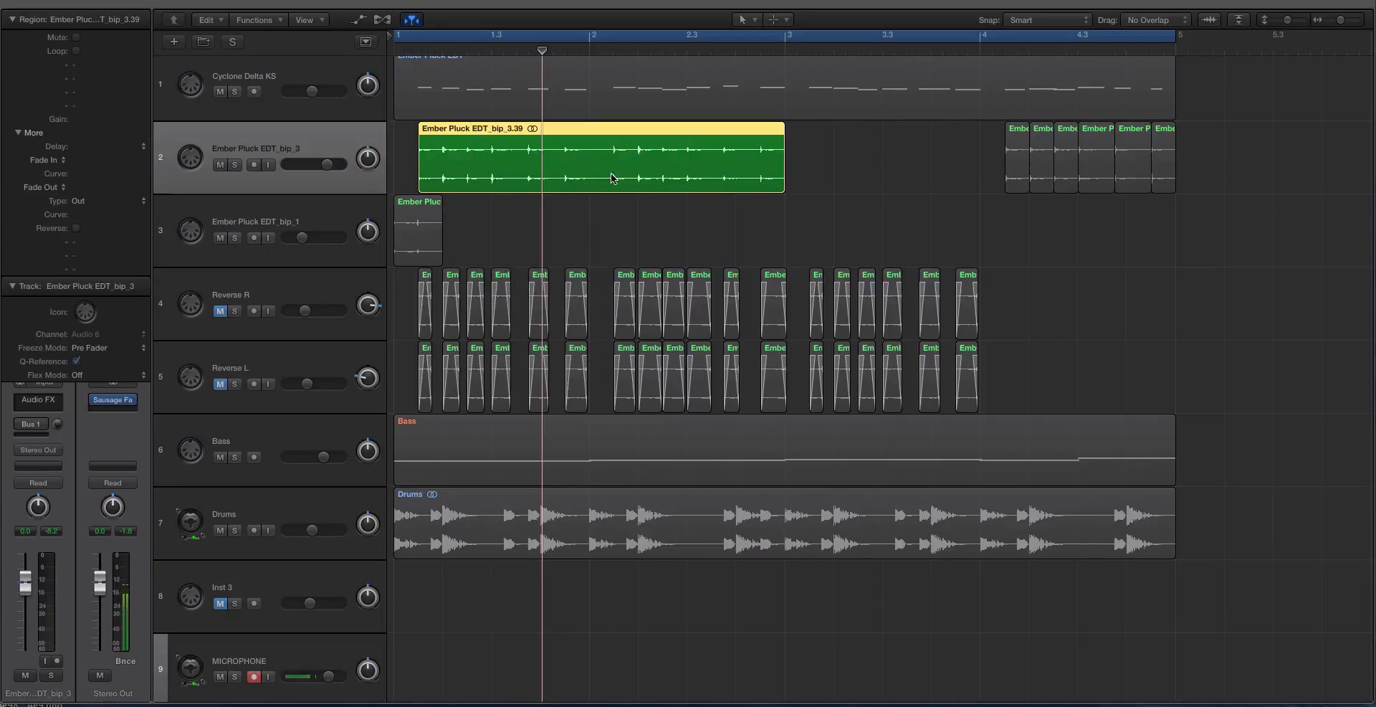
pyautogui.click(76, 229)
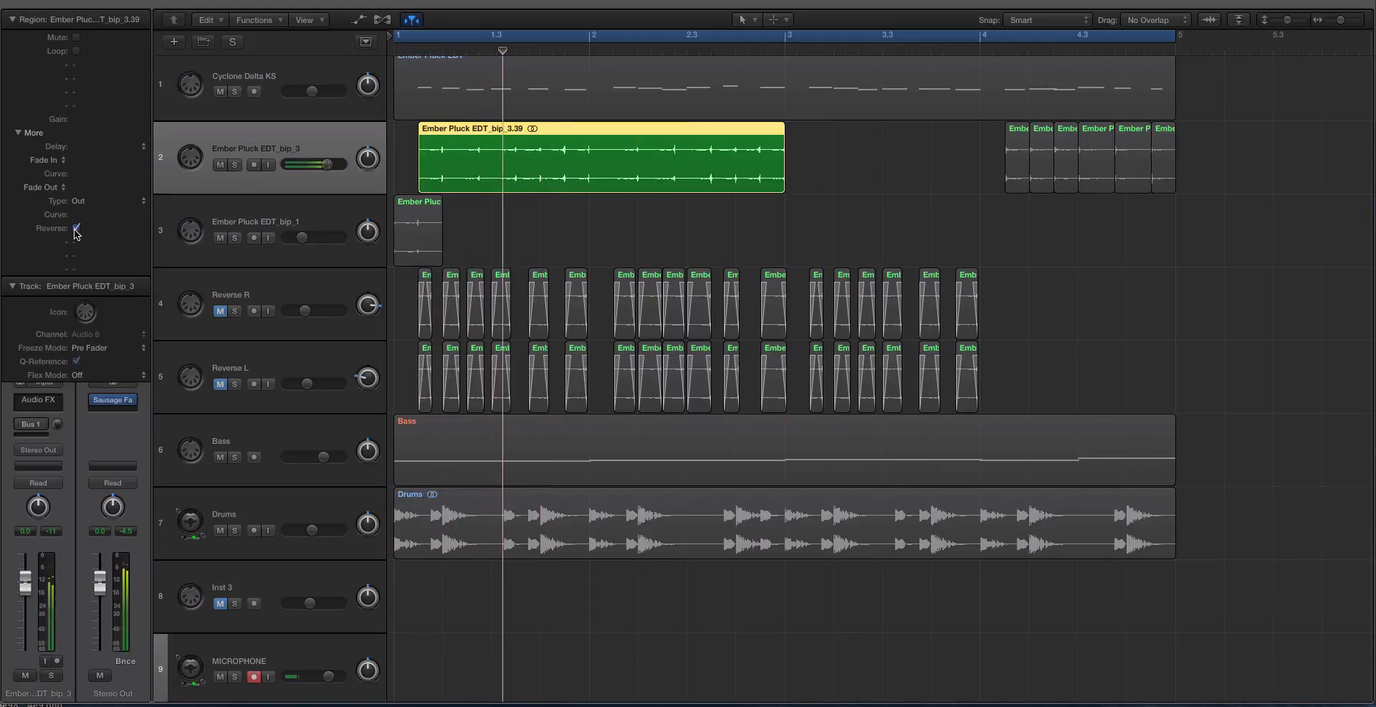
# Turn off the joined region's reversal and undo the join to restore the separate slices.
pyautogui.click(75, 230)
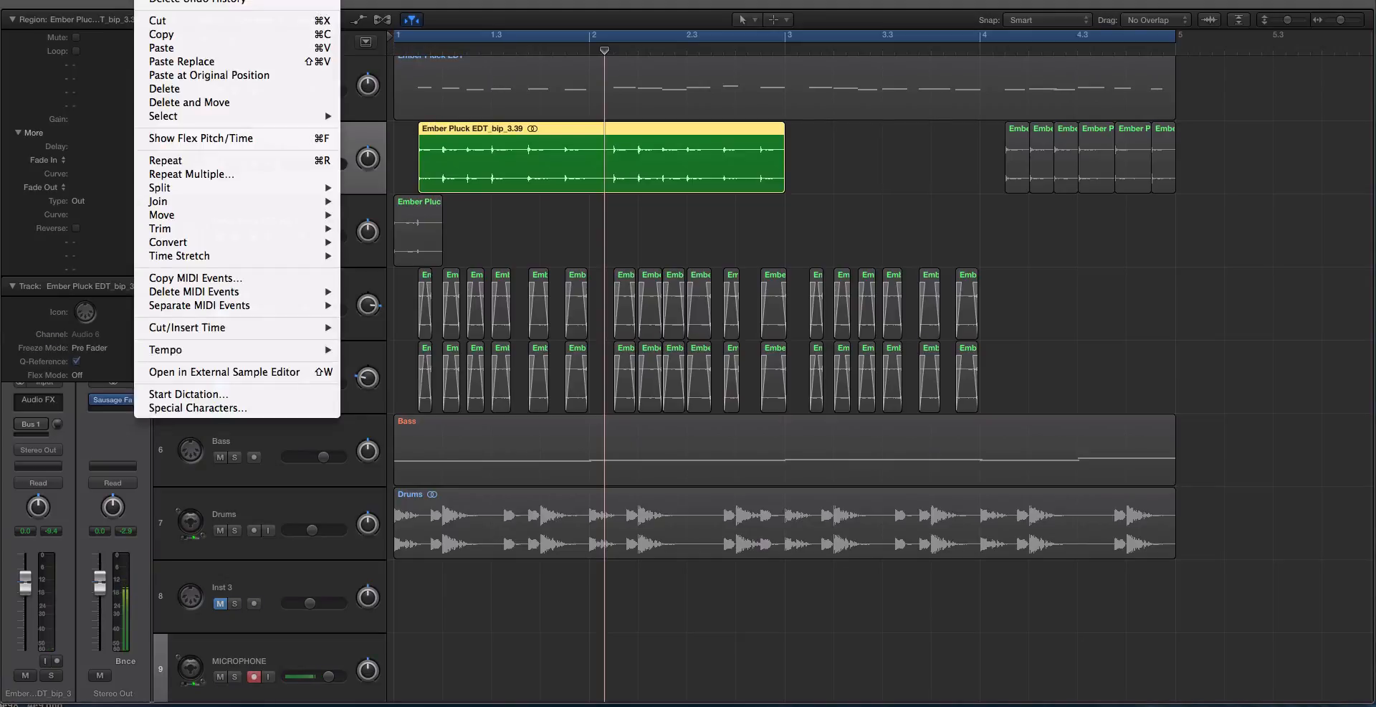
pyautogui.press('super+z')
pyautogui.press('super+Right')
pyautogui.press('super+Right')
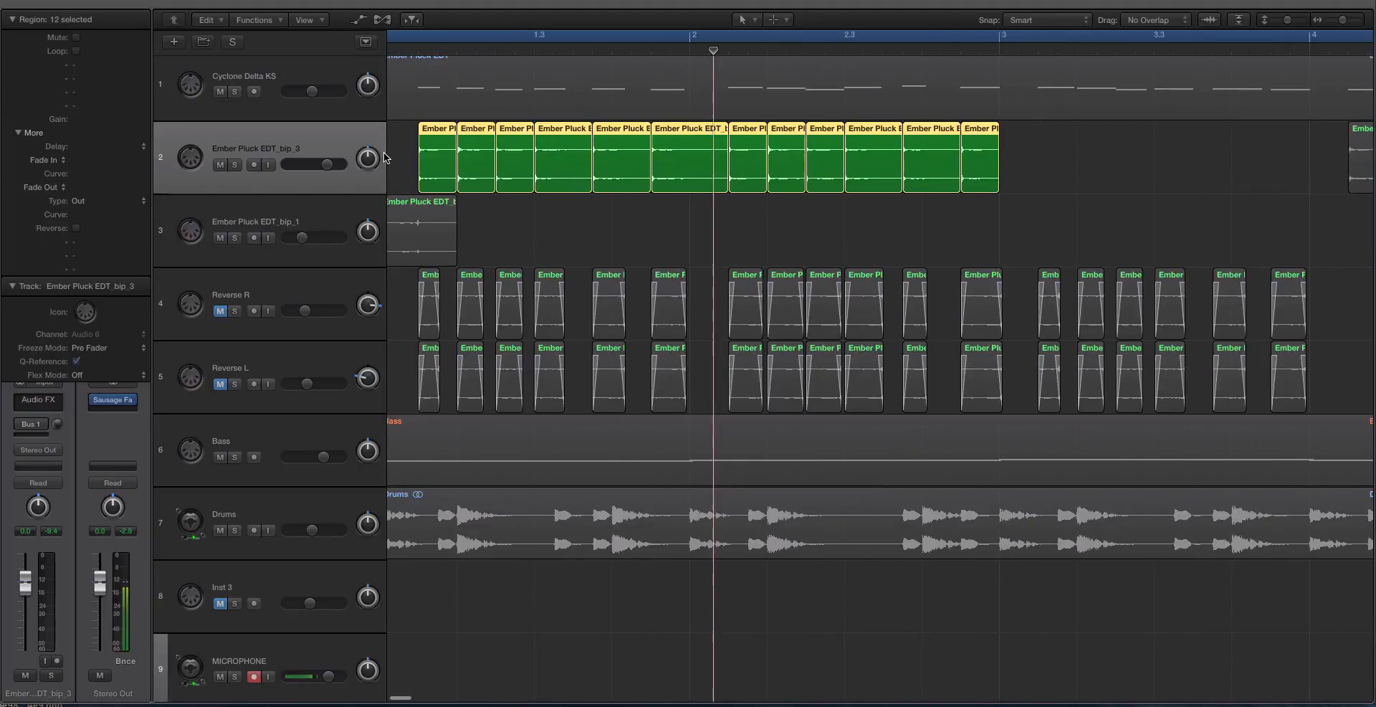
# Audition the first slice at 1.1.3 together with the Ember Pluck EDT MIDI region.
pyautogui.click(443, 158)
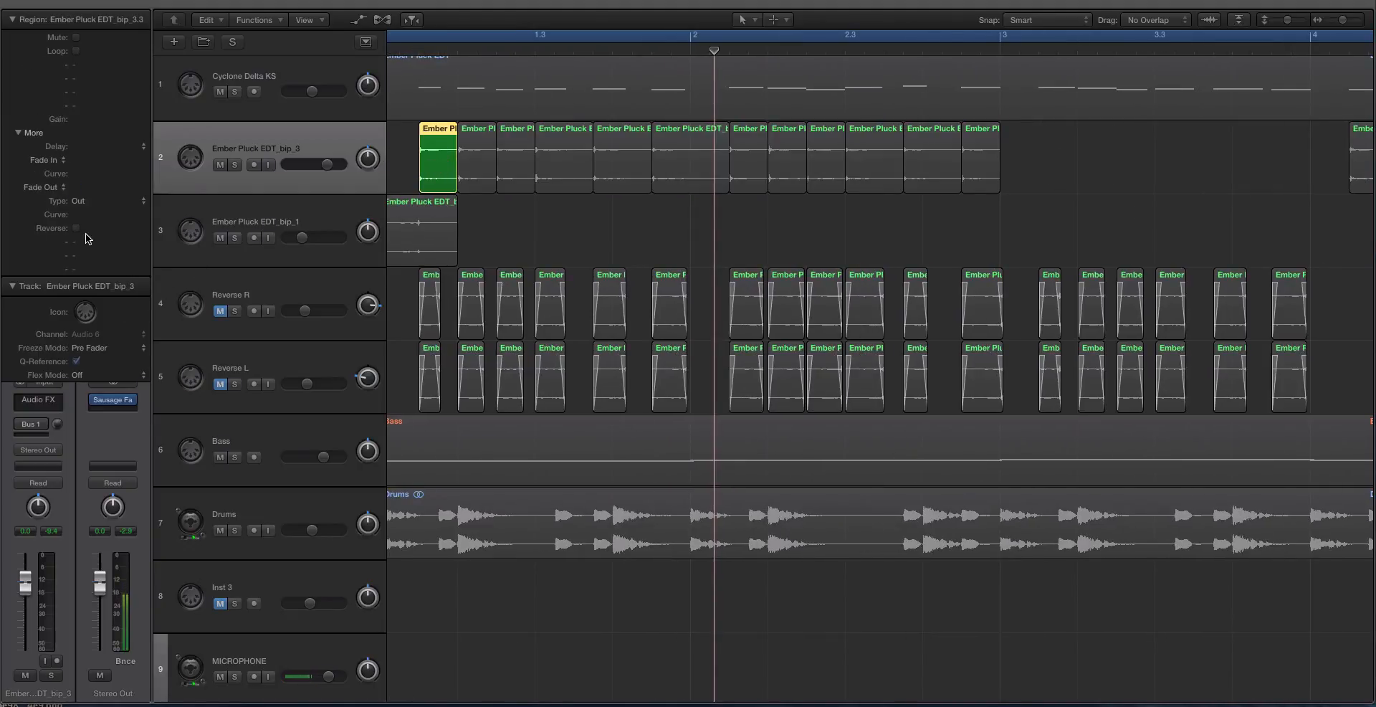
pyautogui.keyDown('shift'); pyautogui.click(427, 98); pyautogui.keyUp('shift')
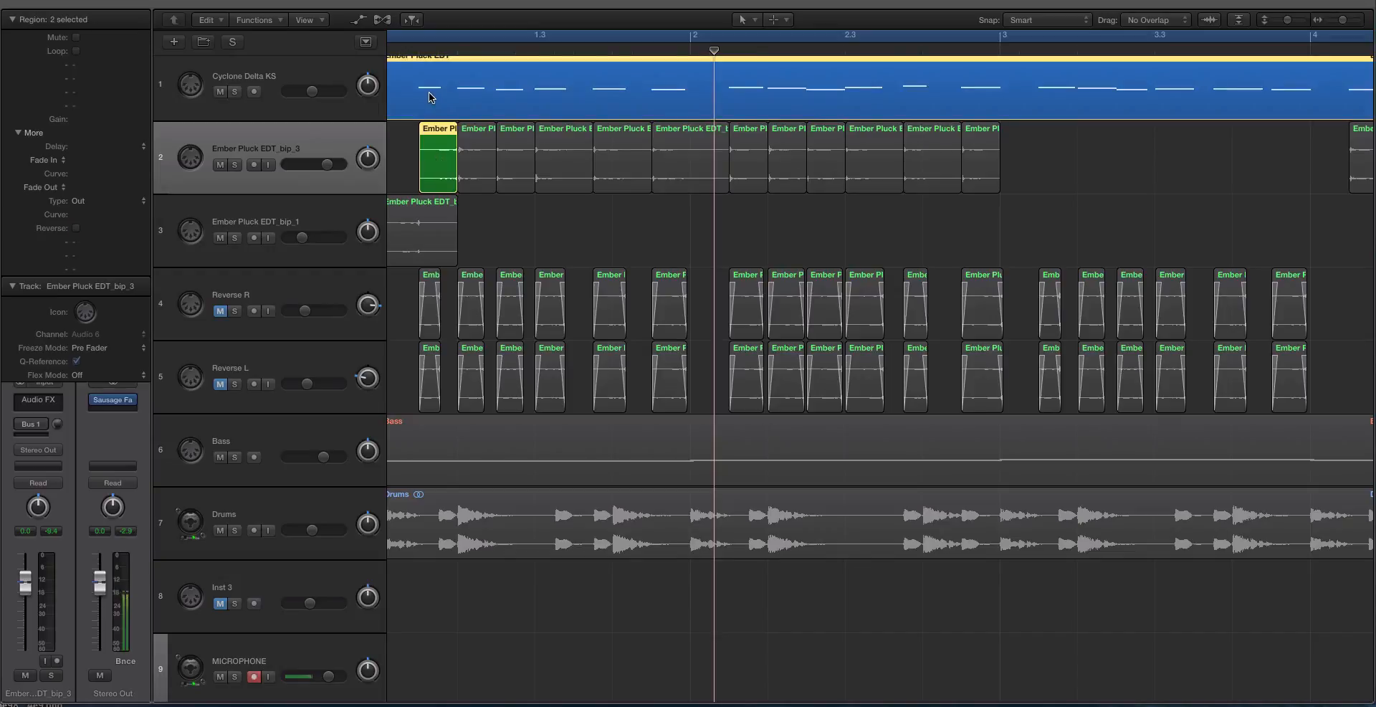
pyautogui.scroll(2, 437, 98)
pyautogui.hscroll(-2, 449, 110)
pyautogui.press('space')
pyautogui.press('space')
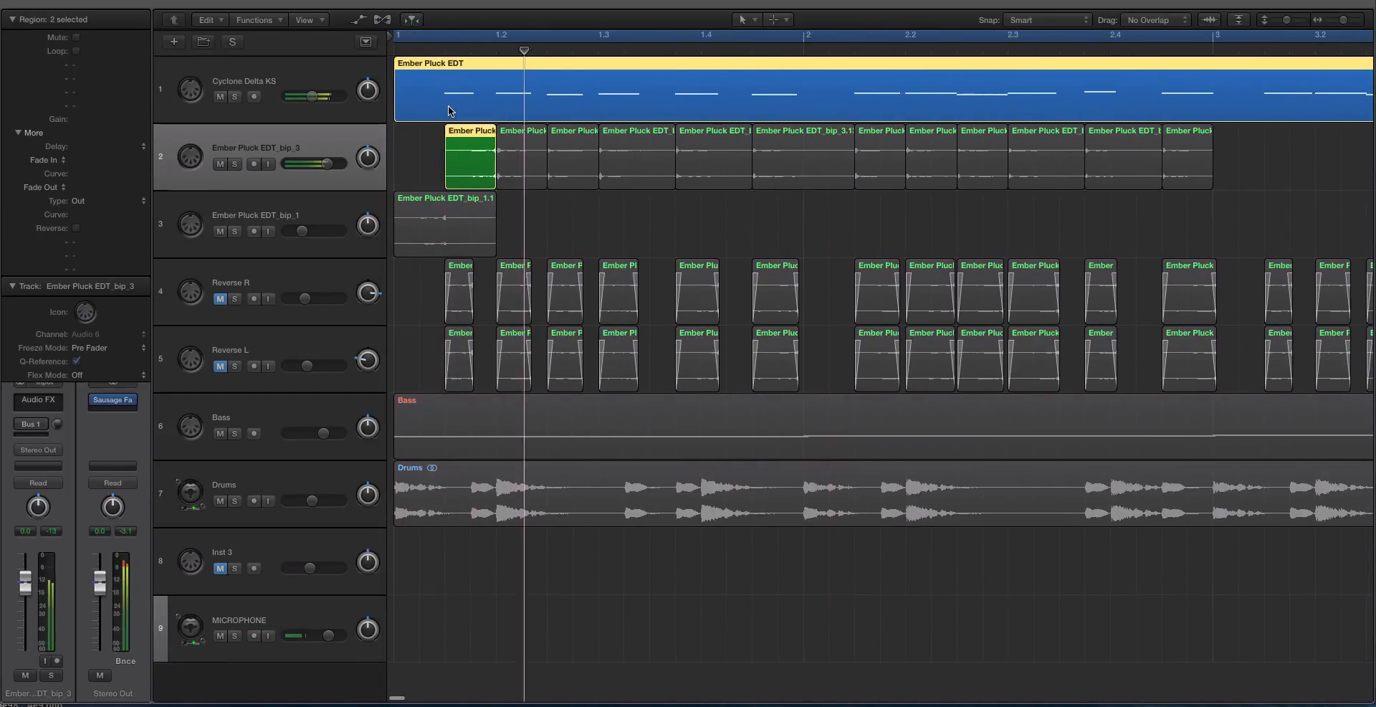
# Mute the Cyclone Delta KS track to hear the slice on its own, and unmute the track again.
pyautogui.click(218, 98)
pyautogui.press('space')
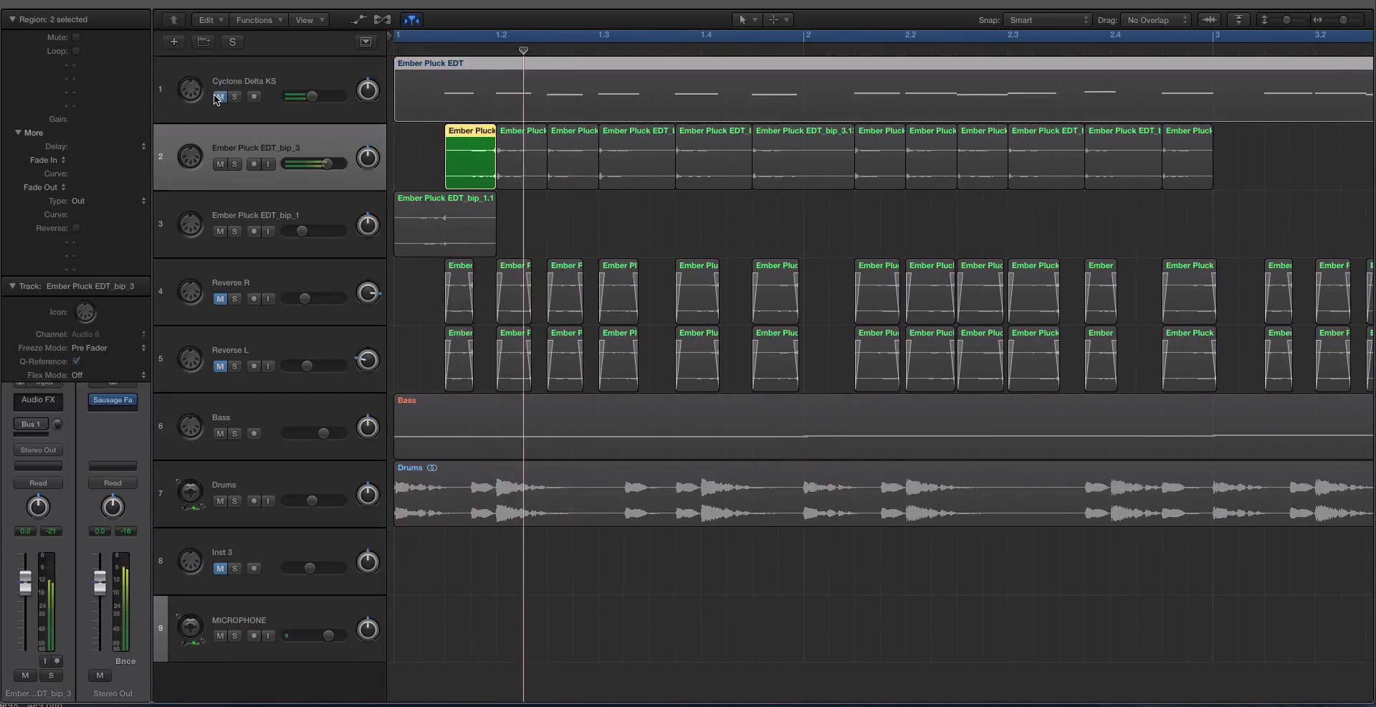
pyautogui.press('space')
pyautogui.click(218, 97)
# Reverse only the first slice at 1.1.3 on the bounced track.
pyautogui.scroll(2, 446, 159)
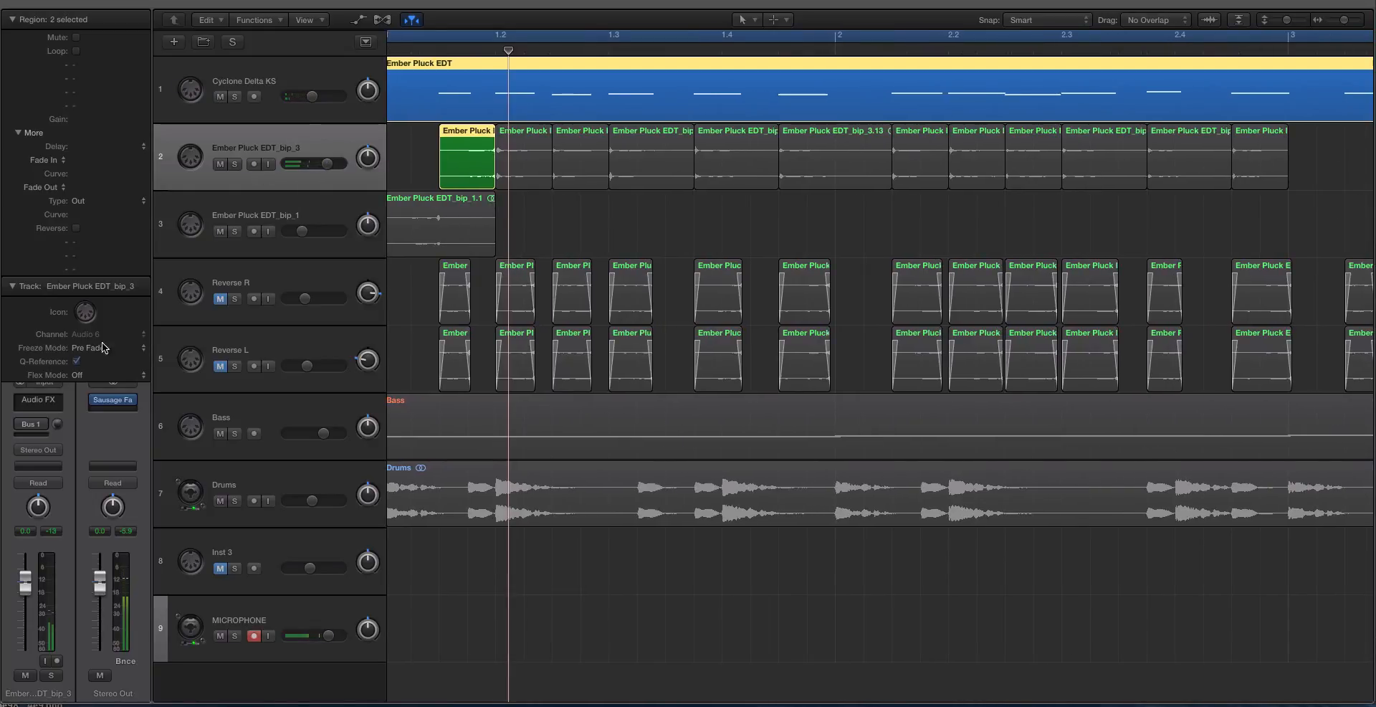
pyautogui.click(458, 161)
pyautogui.click(76, 227)
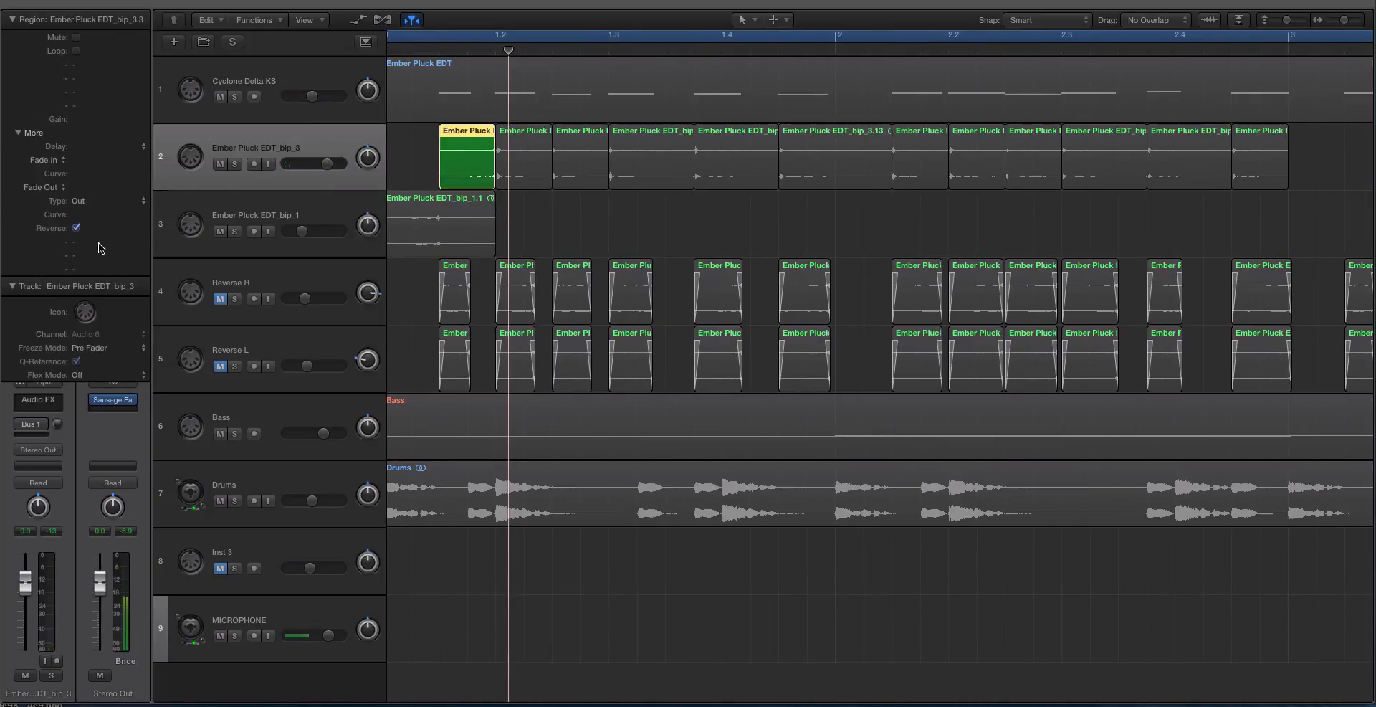
pyautogui.press('super+Left')
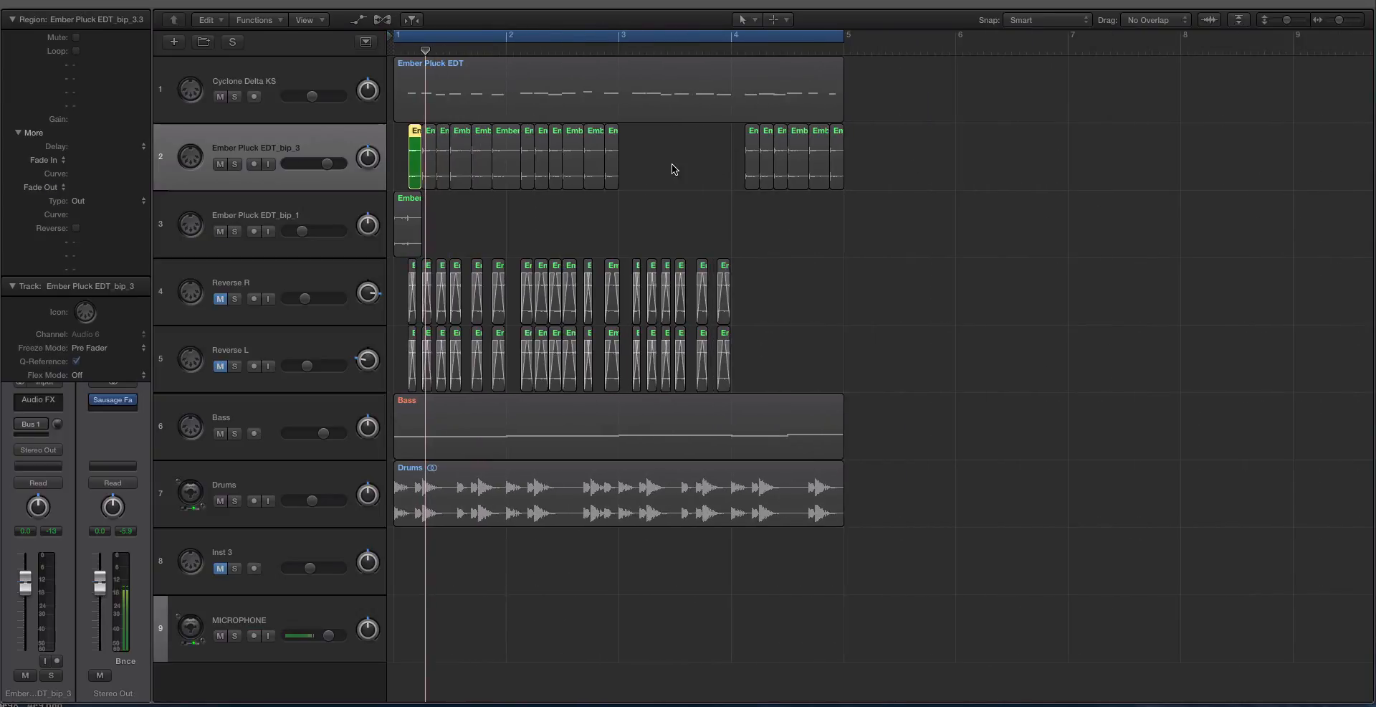
pyautogui.moveTo(673, 167); pyautogui.dragTo(381, 162)
pyautogui.press('super+Right')
pyautogui.press('super+Right')
pyautogui.press('super+Right')
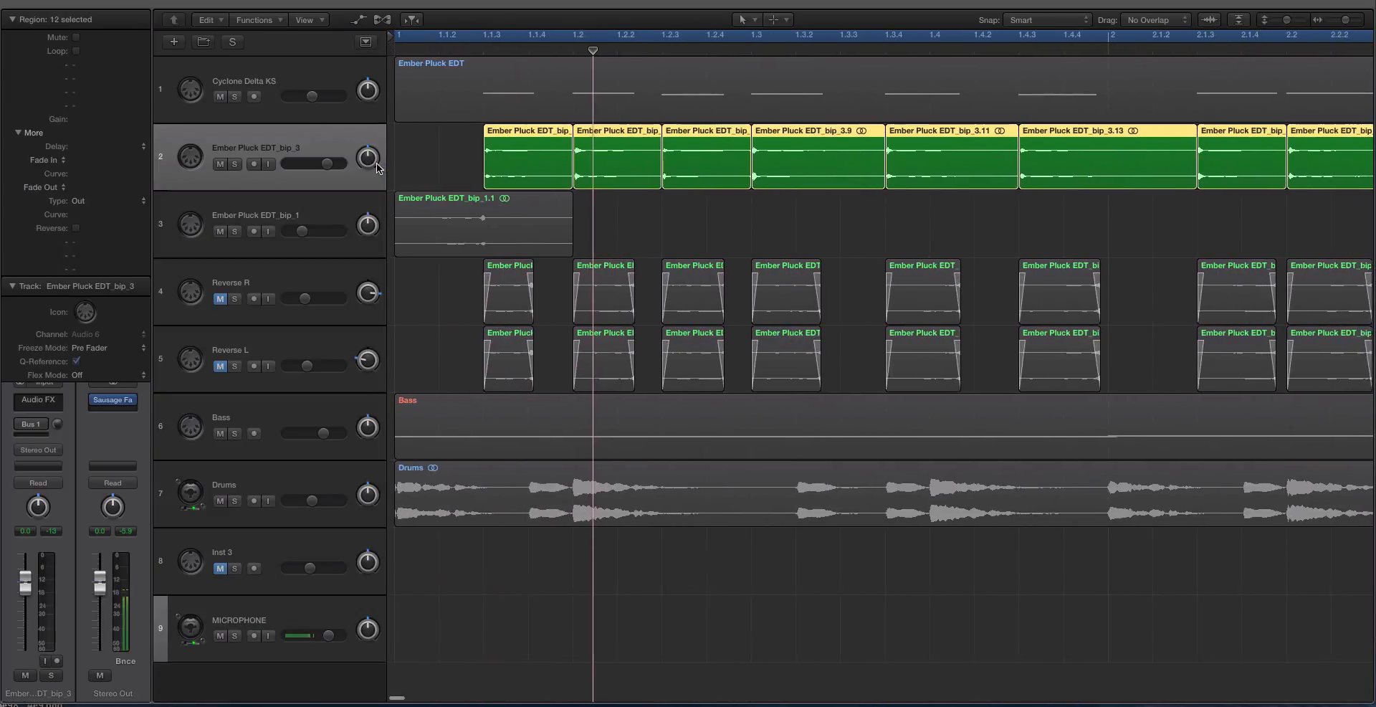
pyautogui.click(459, 147)
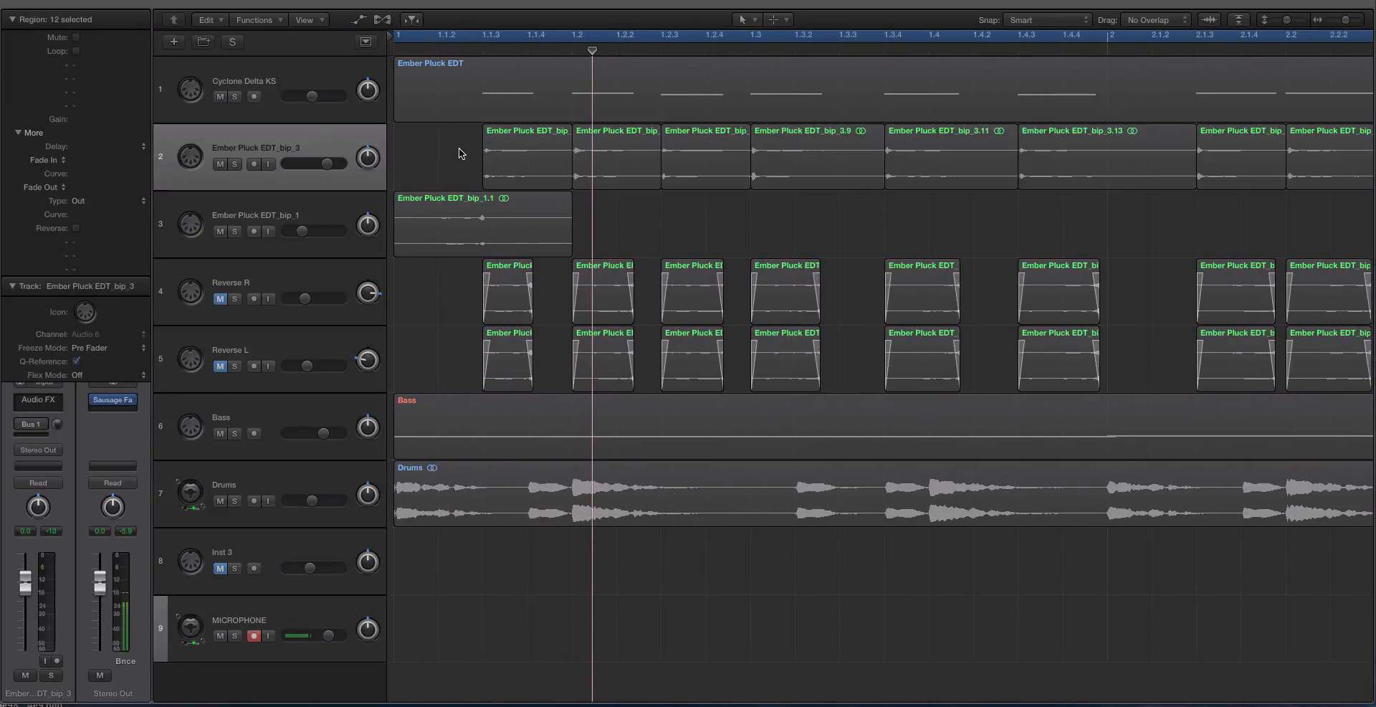
pyautogui.press('x')
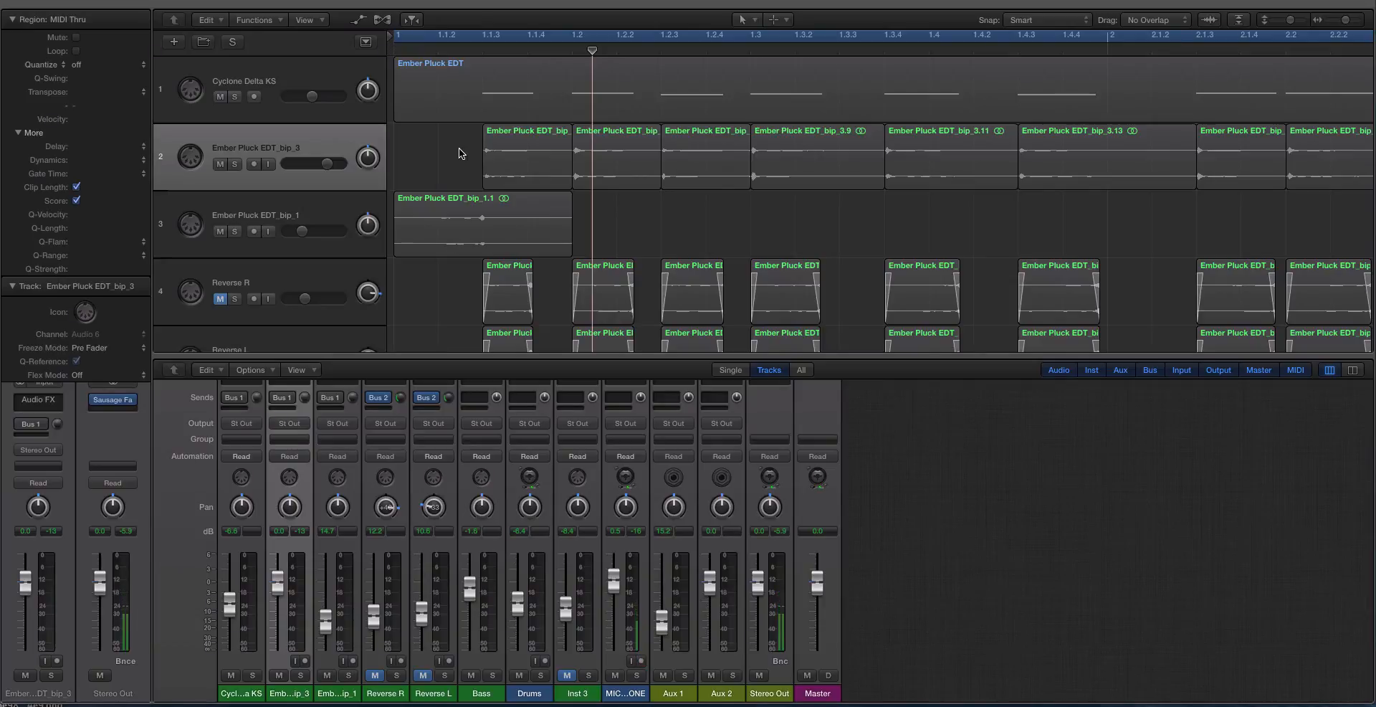
pyautogui.press('x')
pyautogui.press('super+Left')
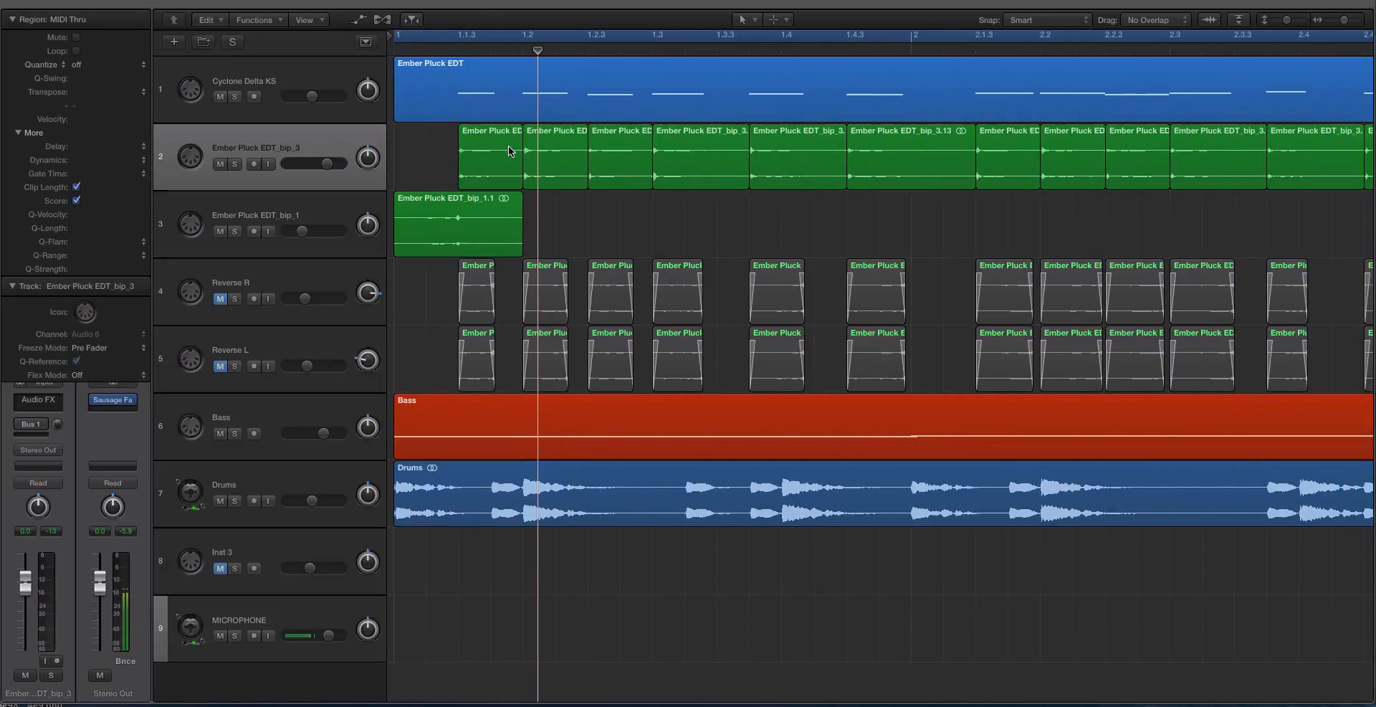
# Place the playhead at 1.1.3 and extend the end of the first slice slightly into the second, soloing it.
pyautogui.click(469, 89)
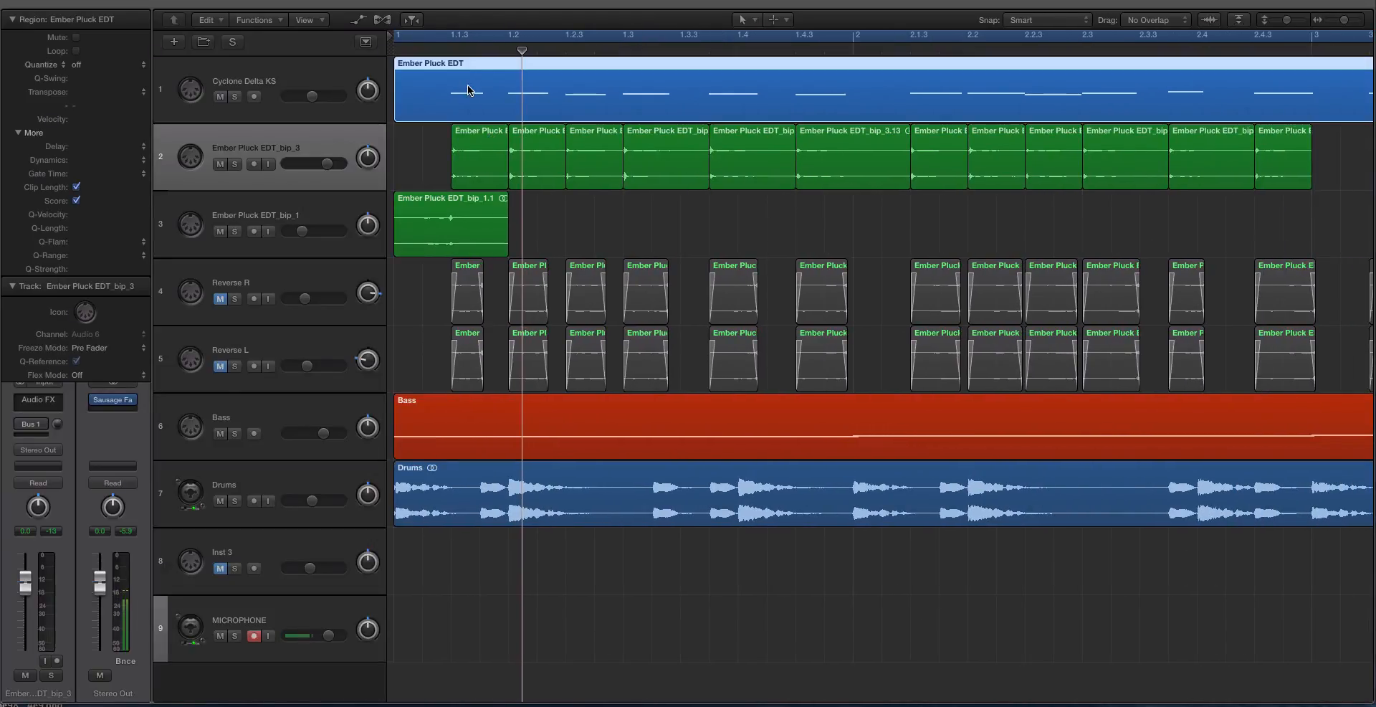
pyautogui.click(452, 51)
pyautogui.press('super+Right')
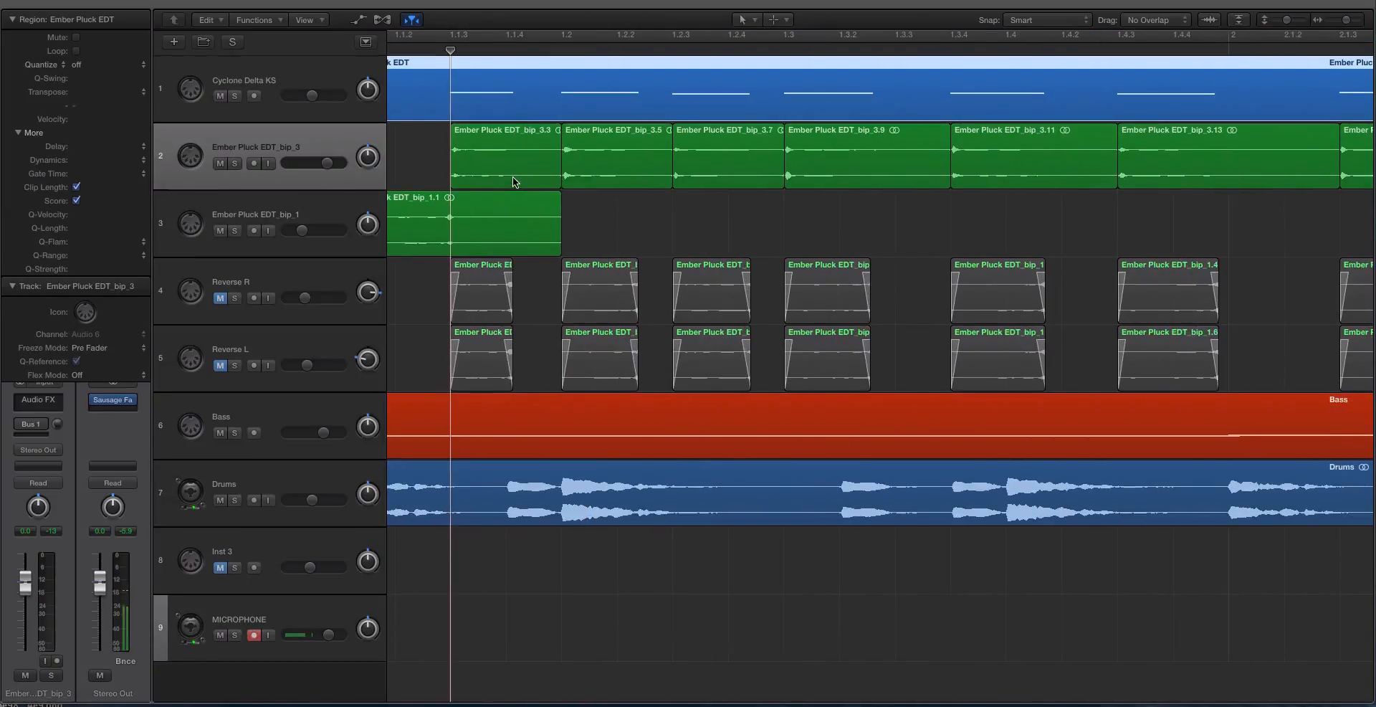
pyautogui.click(553, 181)
pyautogui.moveTo(557, 174)
pyautogui.mouseDown()
pyautogui.moveTo(516, 174)
pyautogui.moveTo(562, 171)
pyautogui.mouseUp()
pyautogui.hotkey('ctrl', 's')
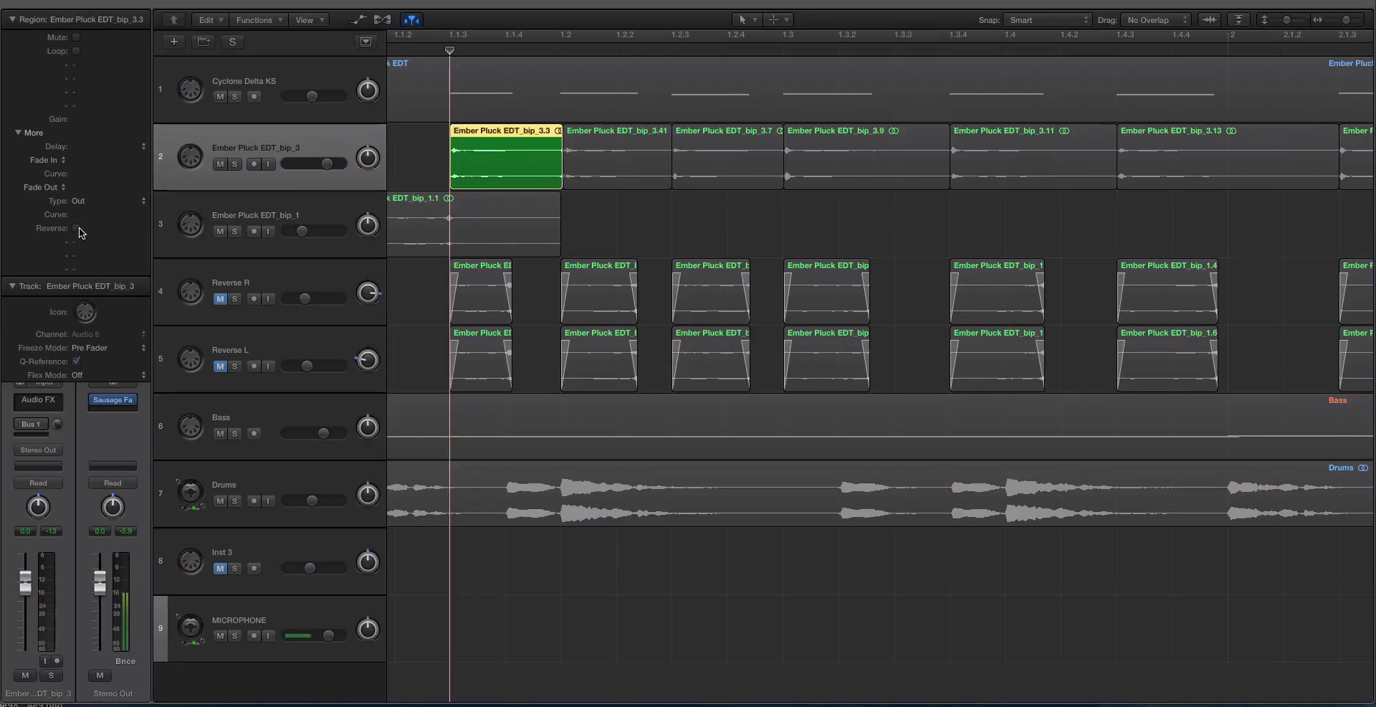
# Add the Ember Pluck EDT MIDI region to the soloed selection and play it together with the first slice.
pyautogui.keyDown('shift'); pyautogui.click(490, 106); pyautogui.keyUp('shift')
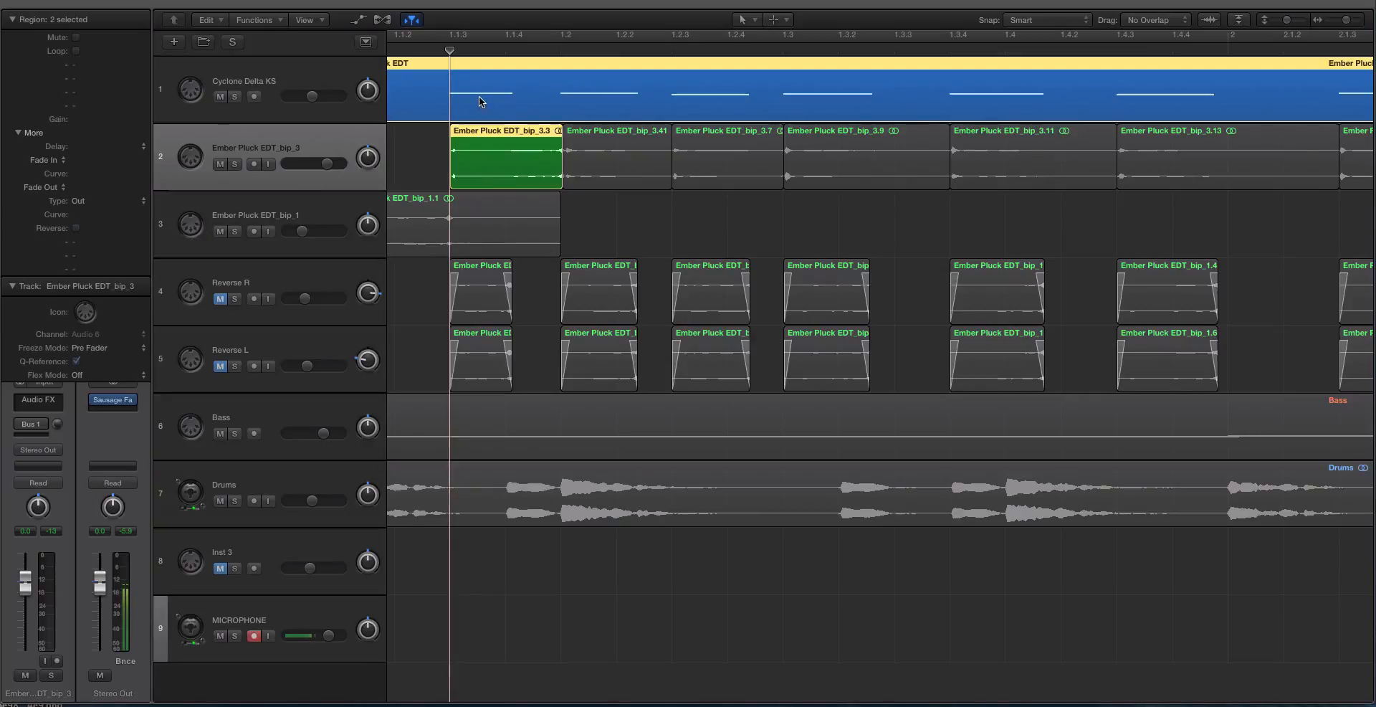
pyautogui.press('space')
pyautogui.press('space')
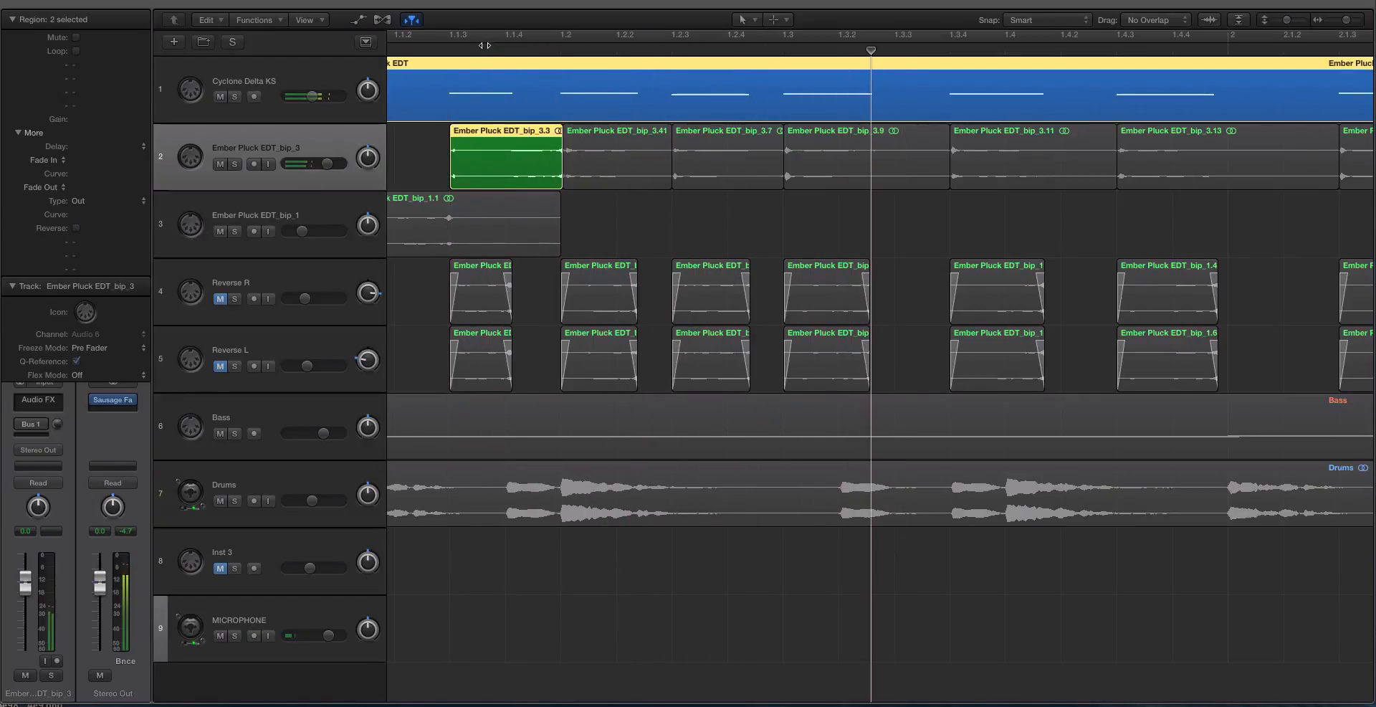
# Replay from just before 1.1.3 with the second slice added to the soloed selection.
pyautogui.press('super+Left')
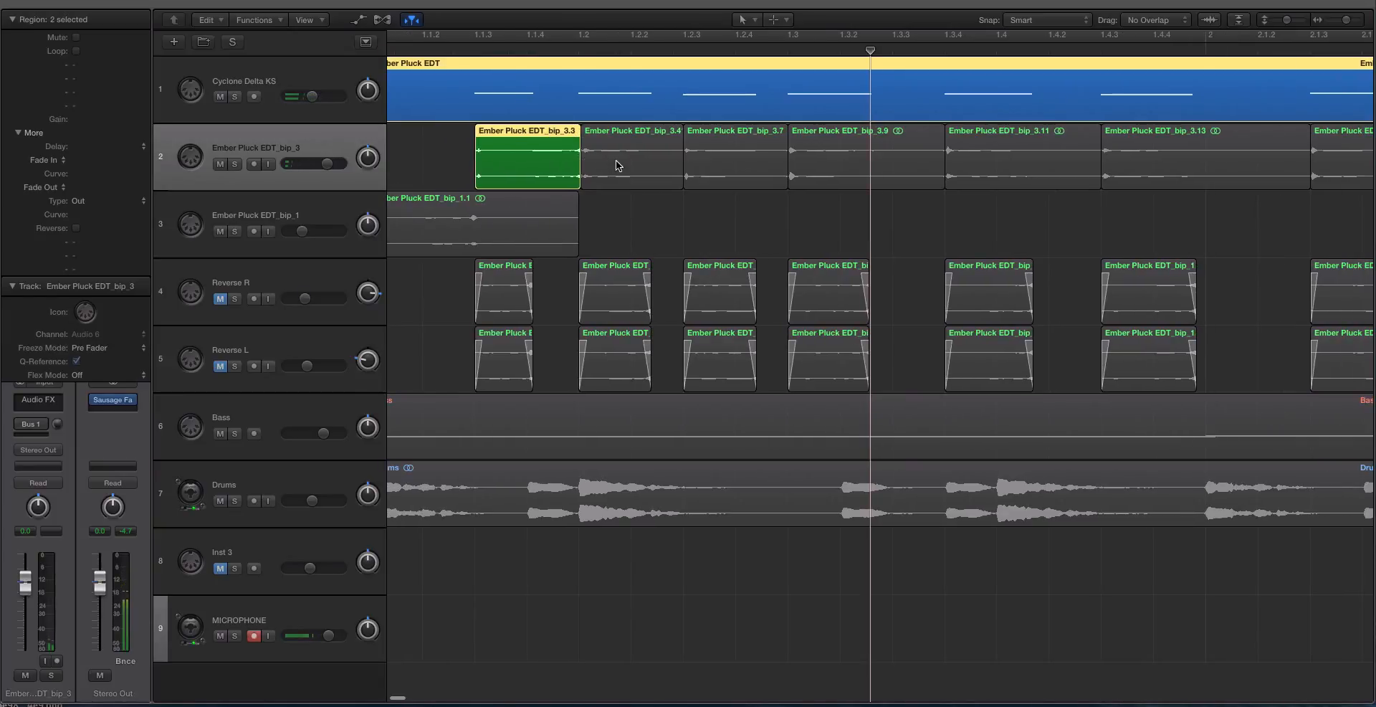
pyautogui.press('super+Left')
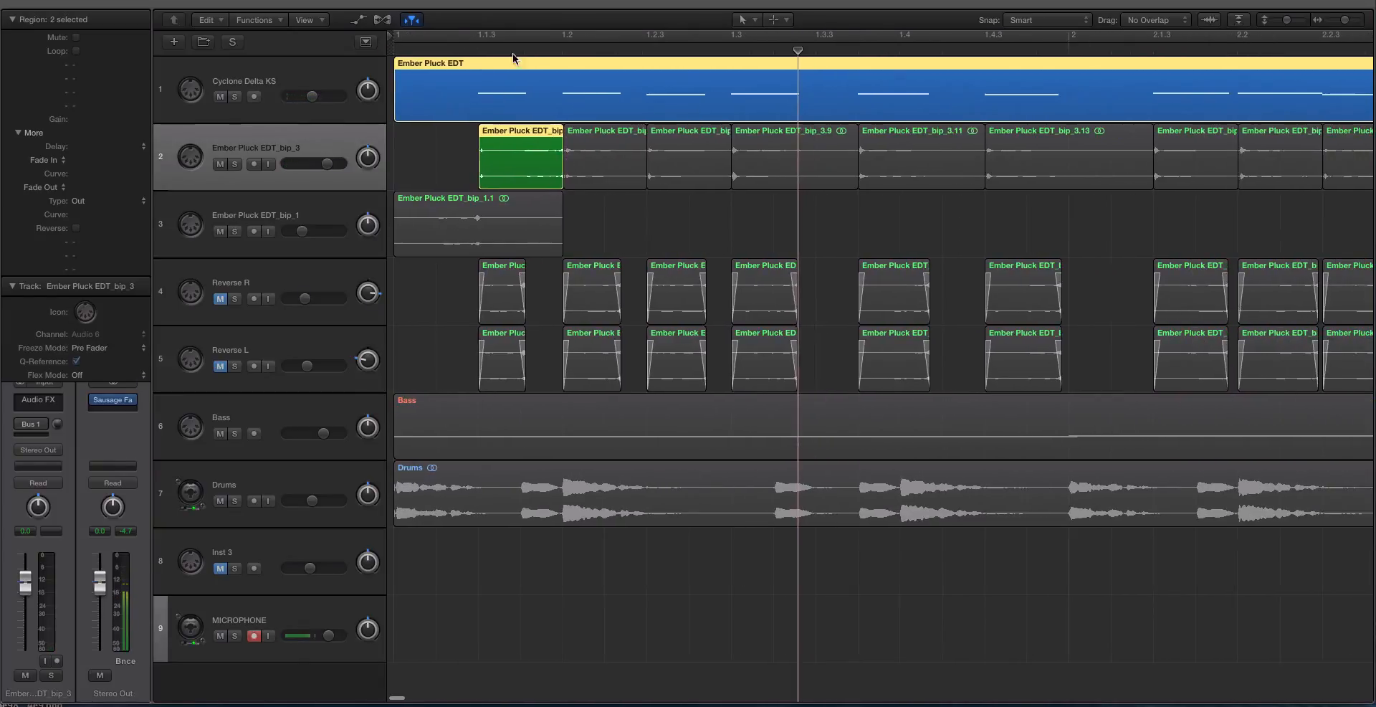
pyautogui.click(445, 38)
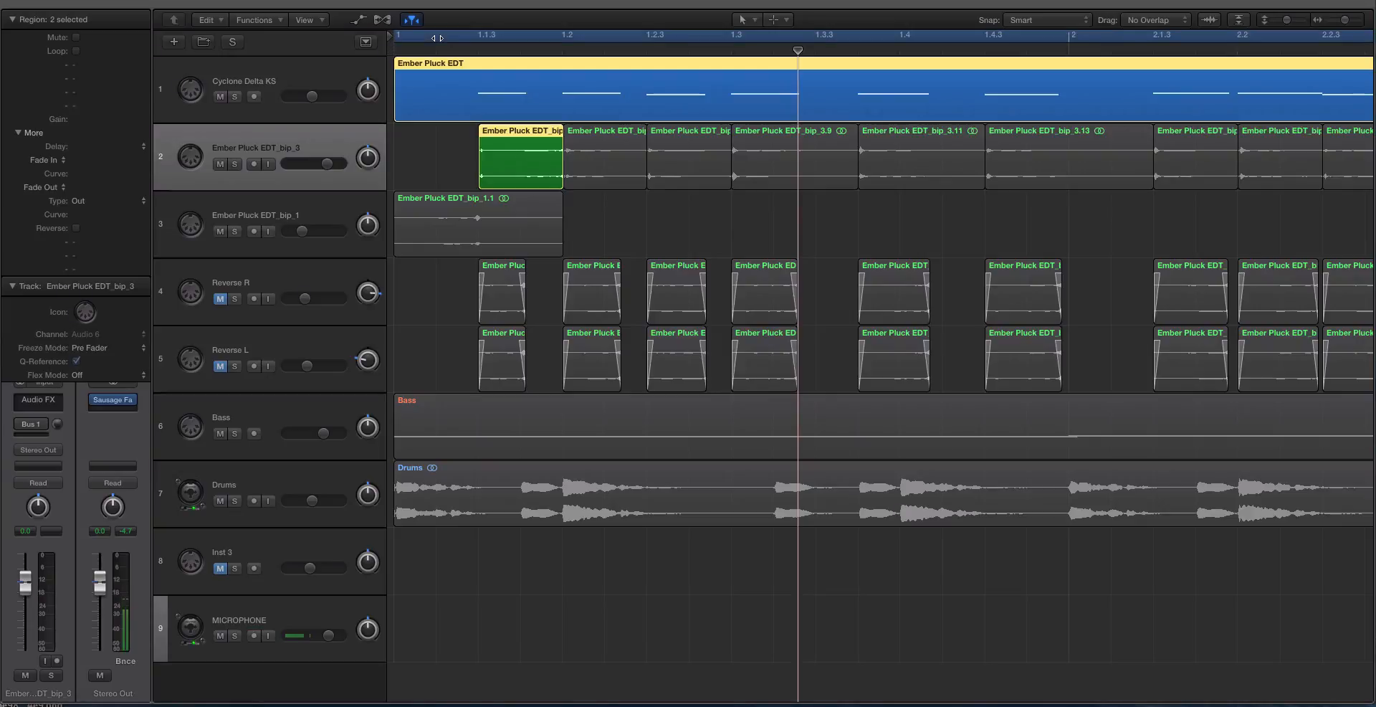
pyautogui.keyDown('shift'); pyautogui.click(613, 141); pyautogui.keyUp('shift')
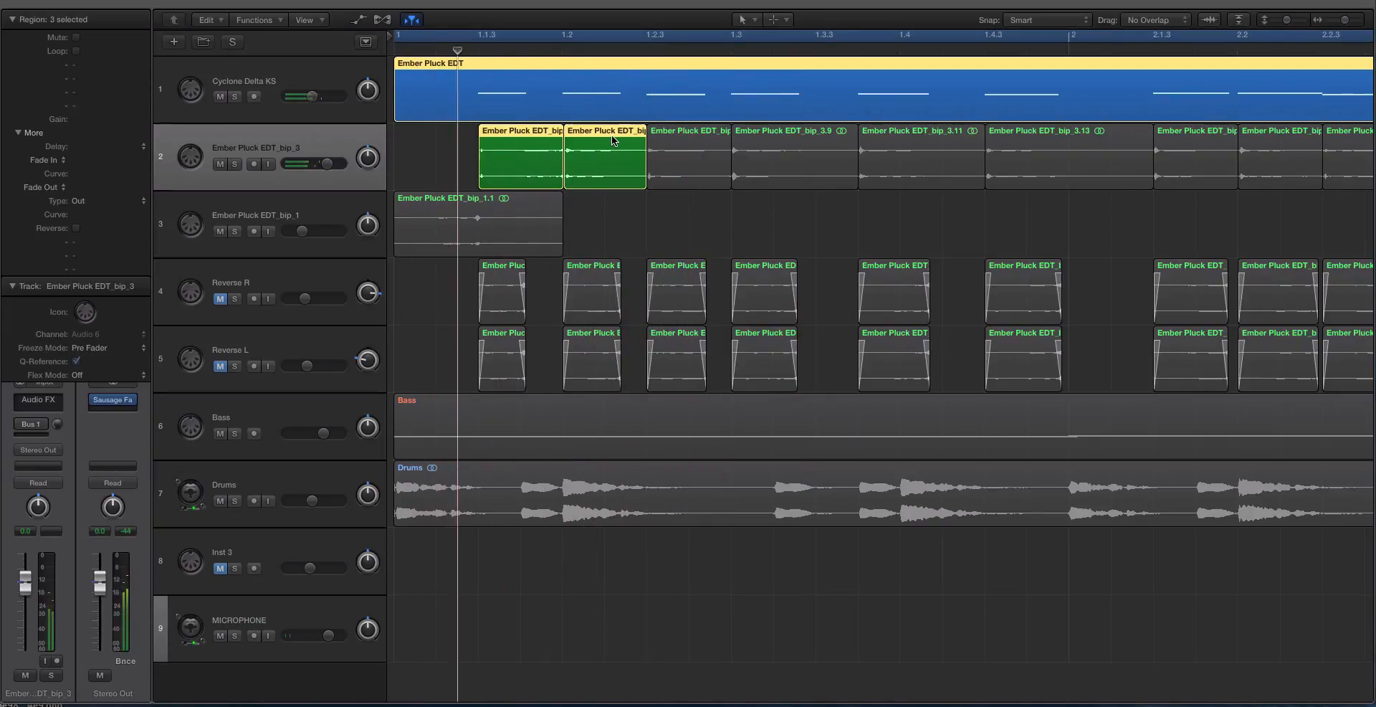
# Shorten the second slice so it ends with its MIDI note, and reverse the first two slices.
pyautogui.click(610, 160)
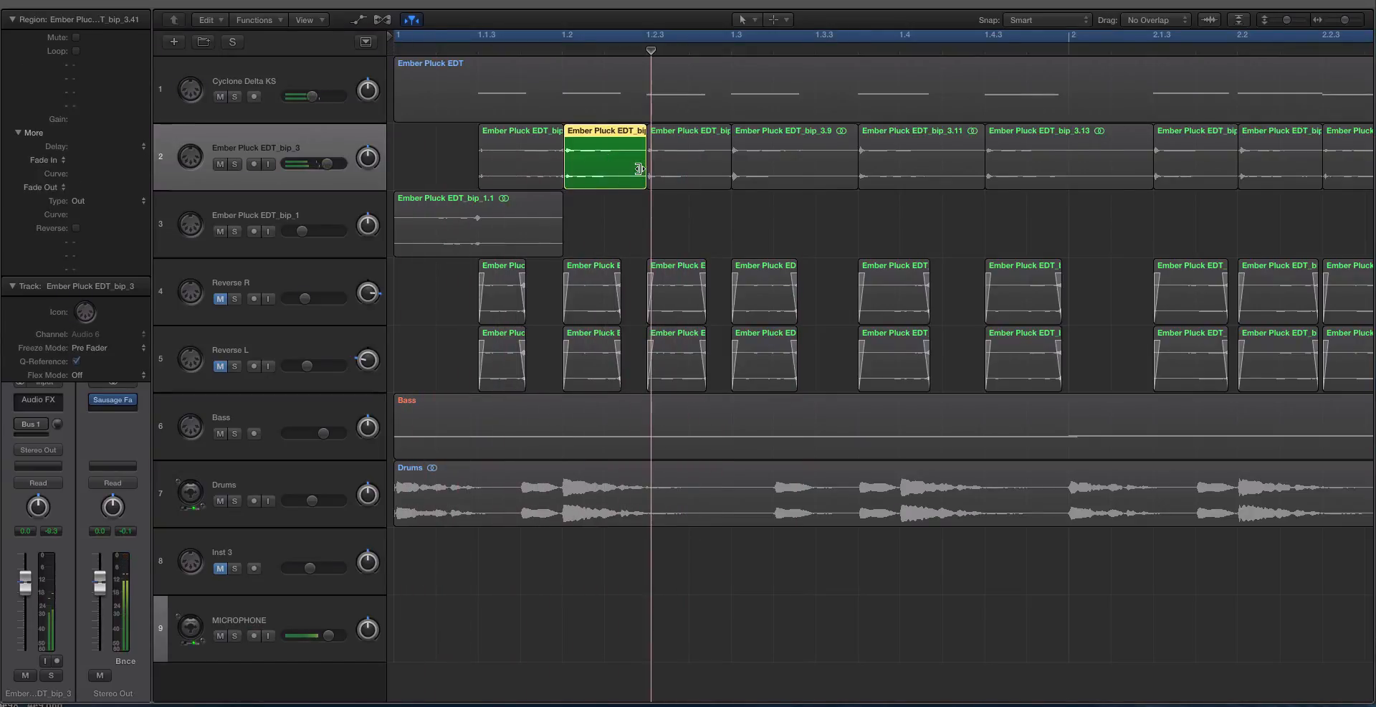
pyautogui.moveTo(639, 169); pyautogui.dragTo(620, 170)
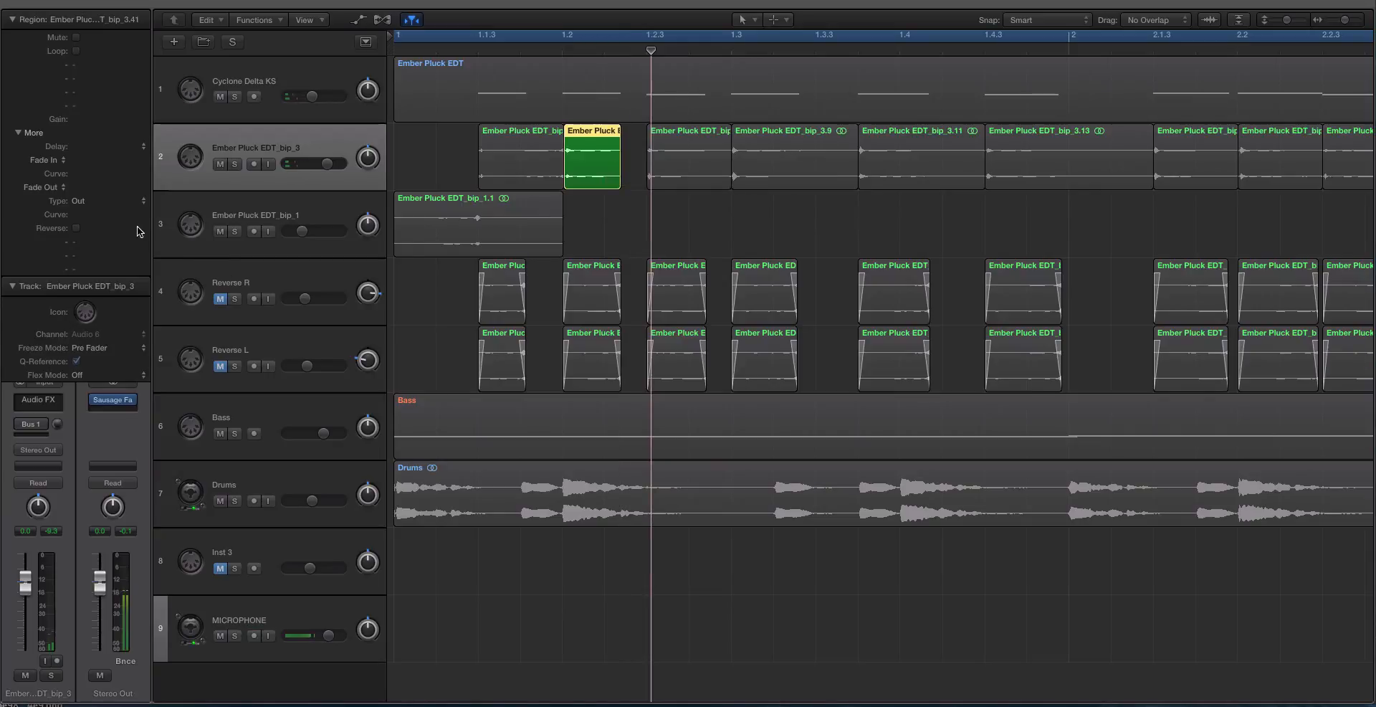
pyautogui.keyDown('shift'); pyautogui.click(506, 169); pyautogui.keyUp('shift')
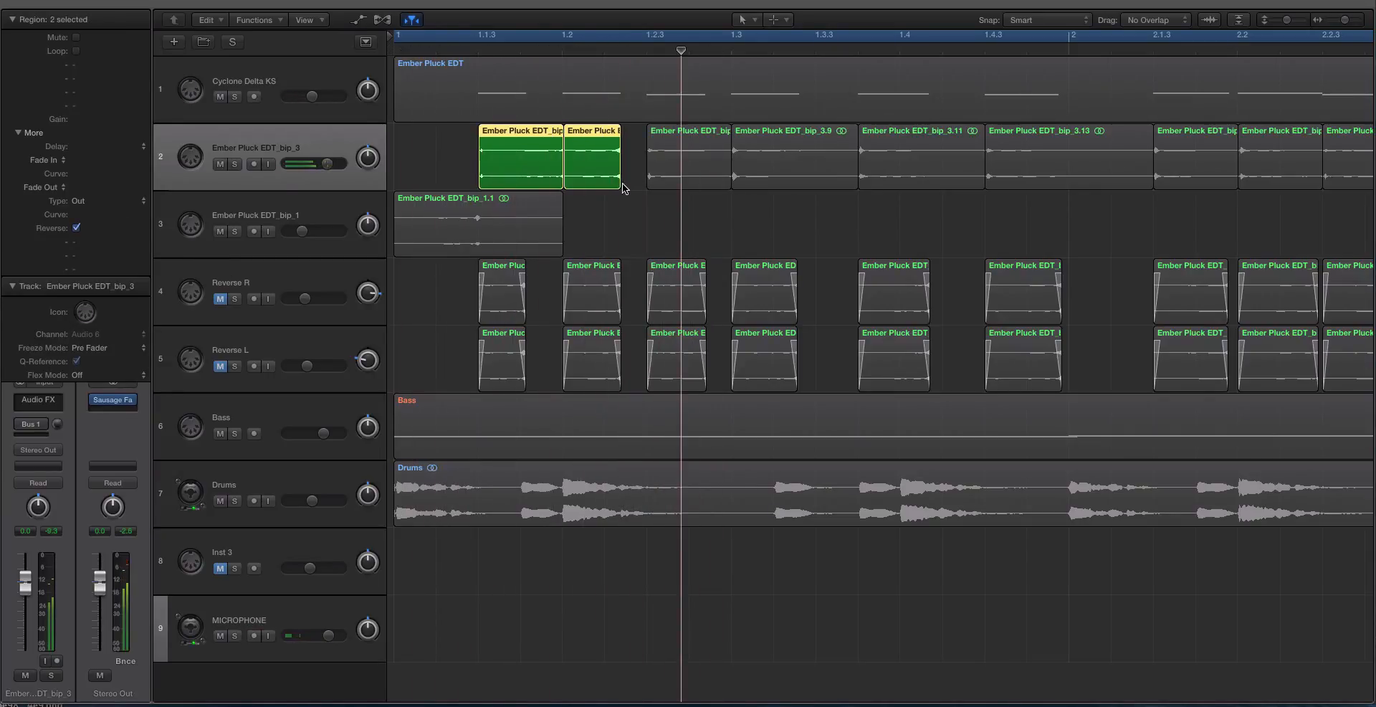
# Extend the end of the second slice past its MIDI note and play the first three slices soloed.
pyautogui.click(650, 177)
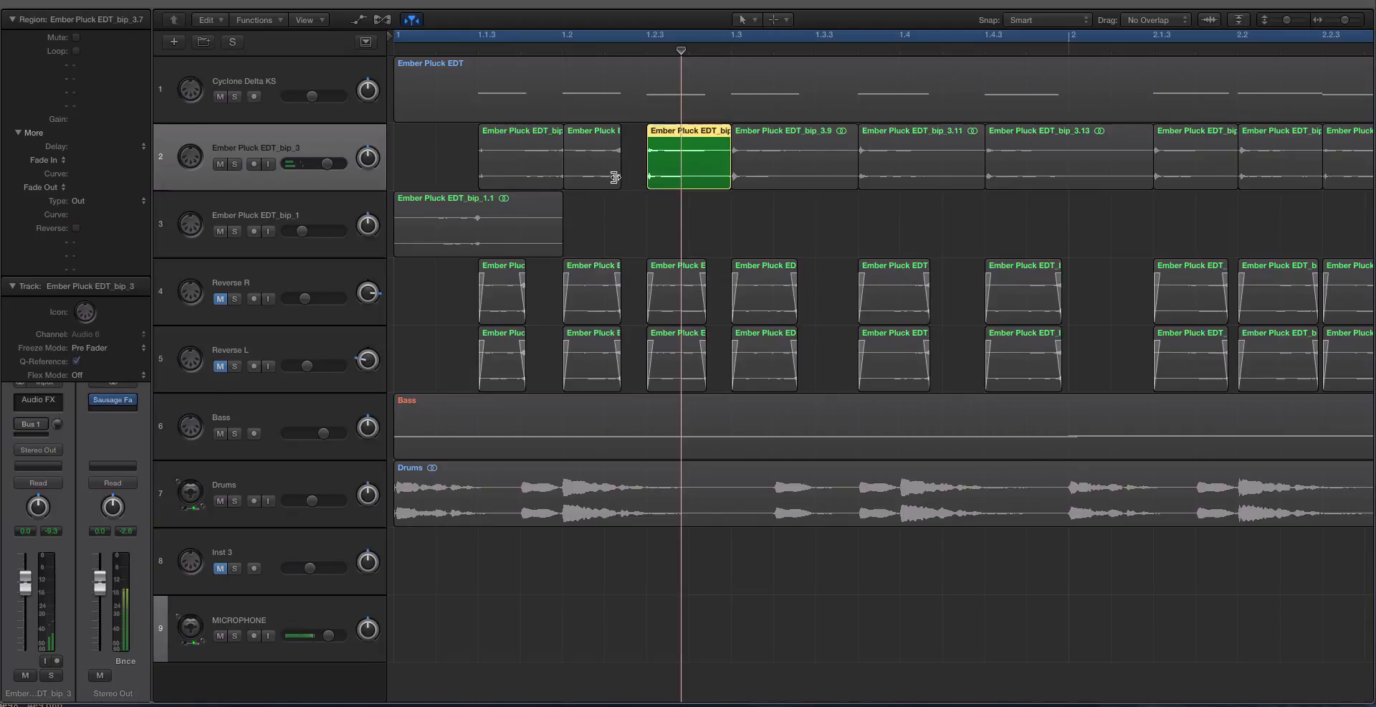
pyautogui.moveTo(614, 177); pyautogui.dragTo(640, 178)
pyautogui.keyDown('shift'); pyautogui.click(539, 167); pyautogui.keyUp('shift')
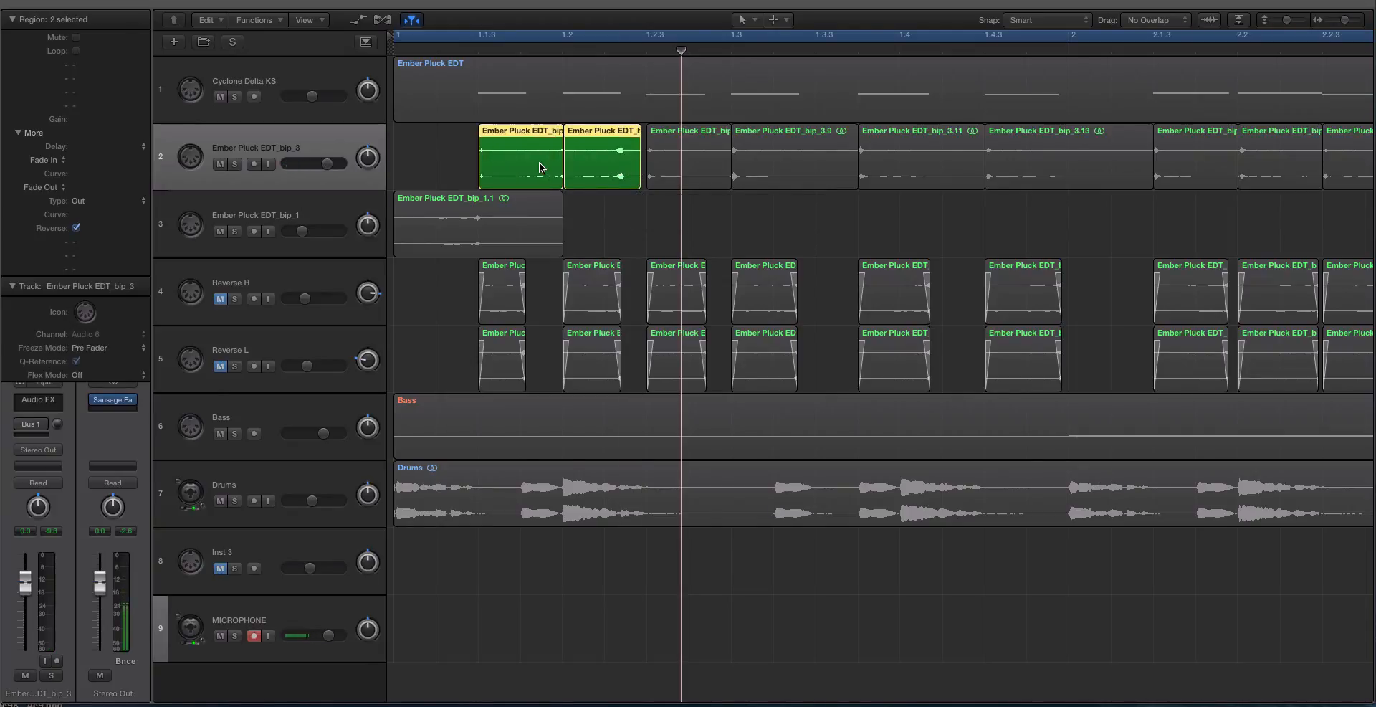
pyautogui.keyDown('shift'); pyautogui.click(663, 170); pyautogui.keyUp('shift')
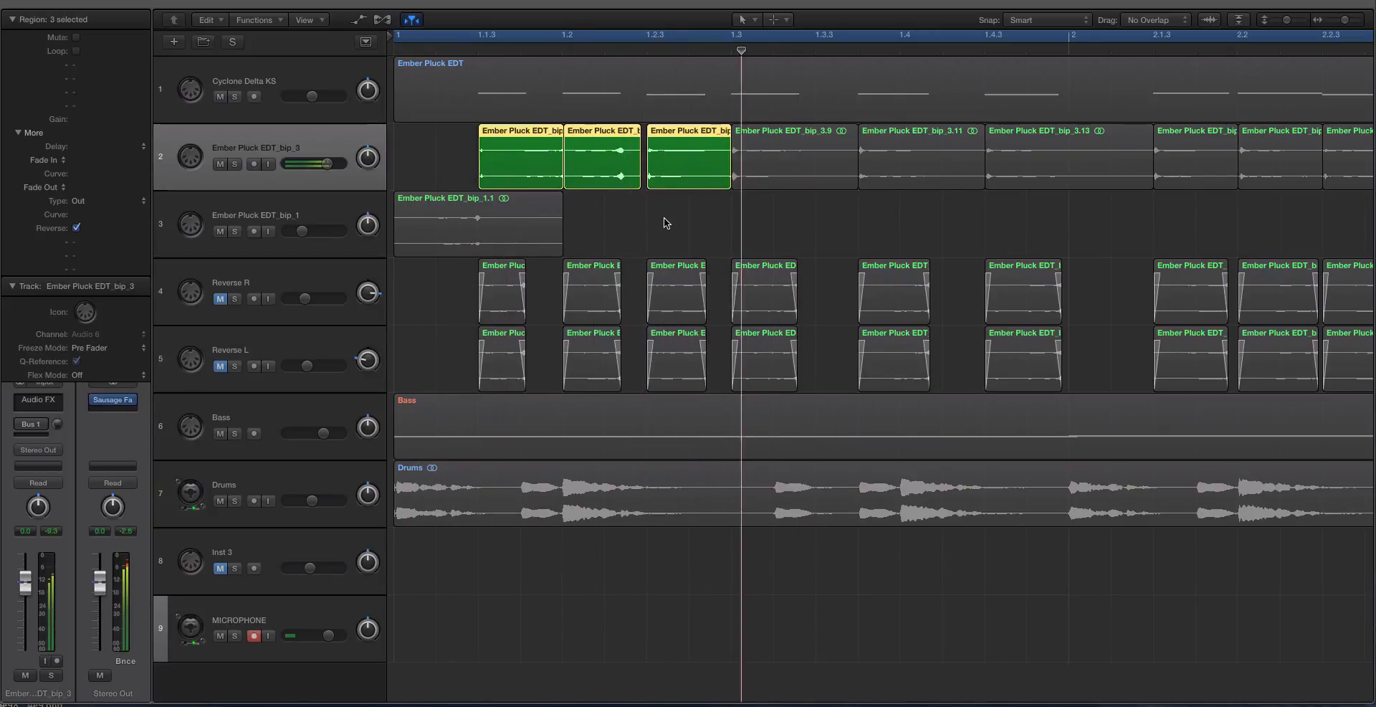
# Reverse the third slice and extend the second slice up to it, playing the mix with the Cyclone Delta KS track muted.
pyautogui.click(663, 174)
pyautogui.click(76, 228)
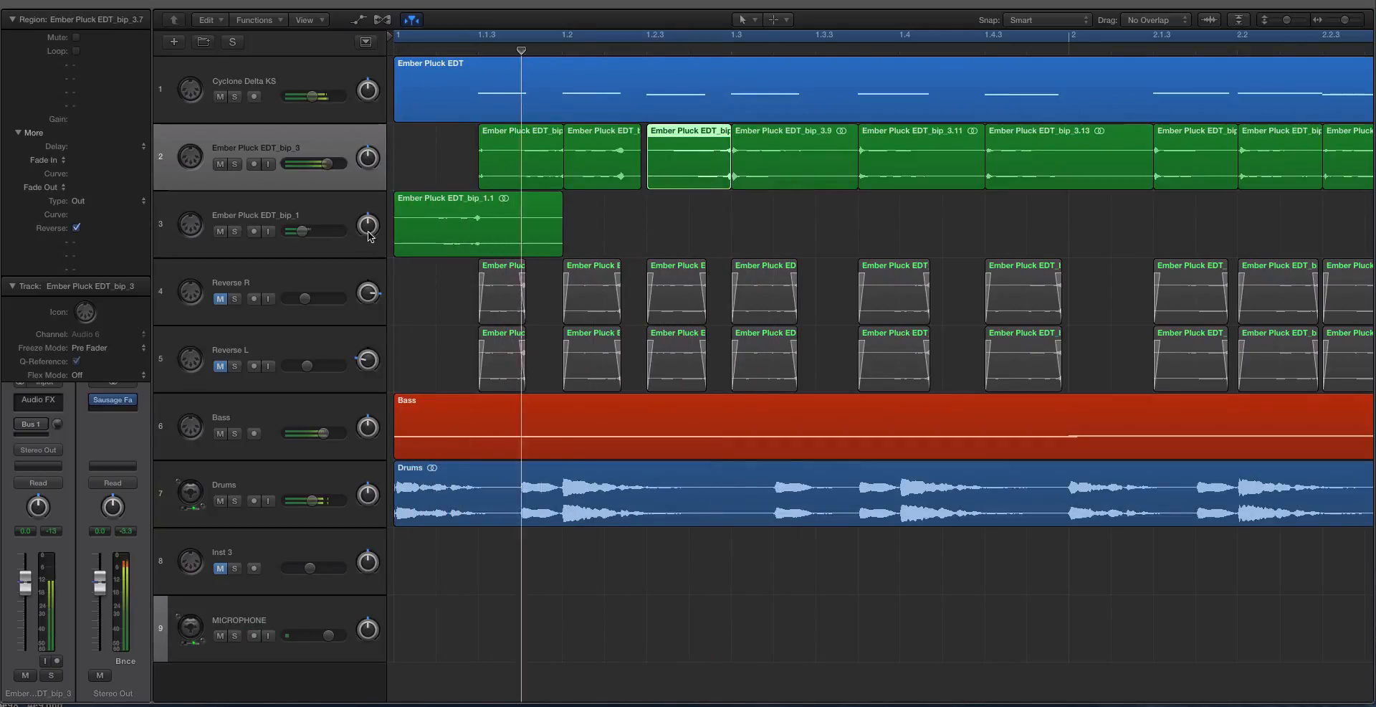
pyautogui.press('space')
pyautogui.moveTo(637, 182); pyautogui.dragTo(645, 183)
pyautogui.press('space')
pyautogui.click(221, 97)
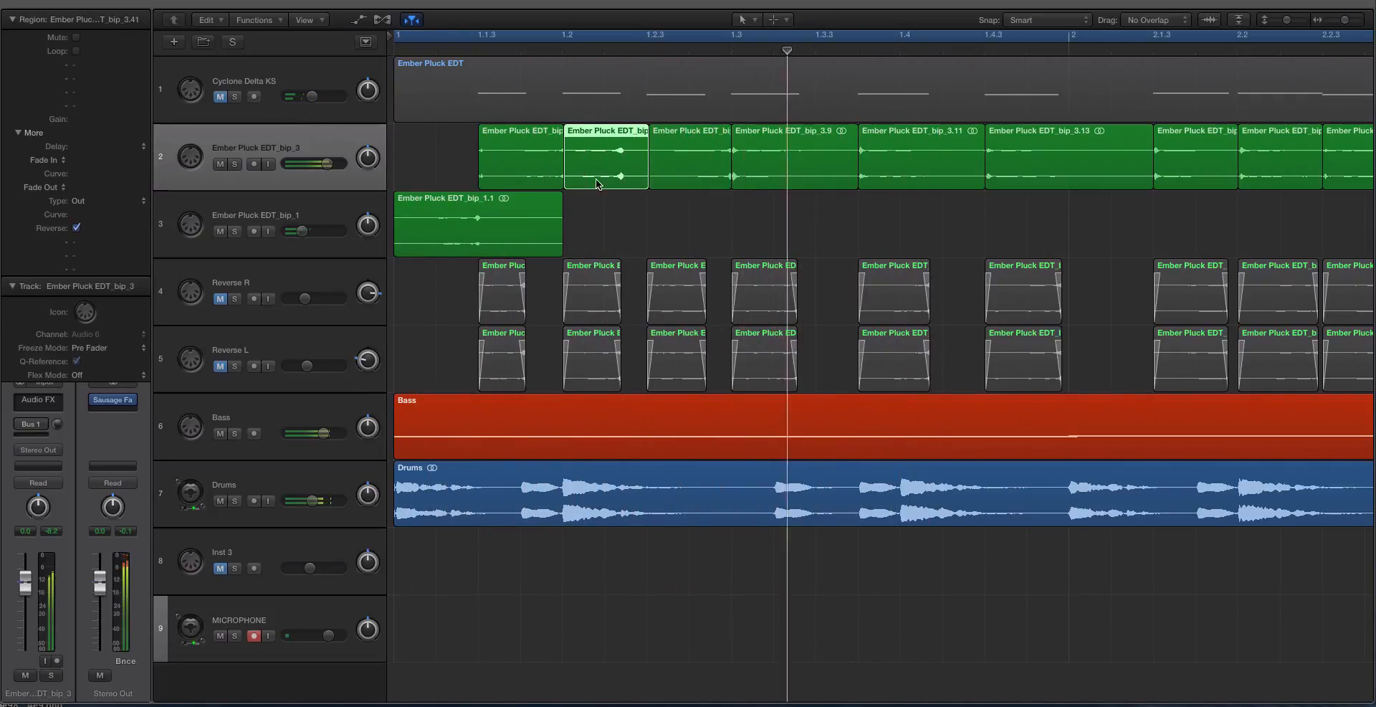
# Turn off the third slice's reversal, trim its end to its MIDI note, and unmute the Cyclone Delta KS track.
pyautogui.click(671, 182)
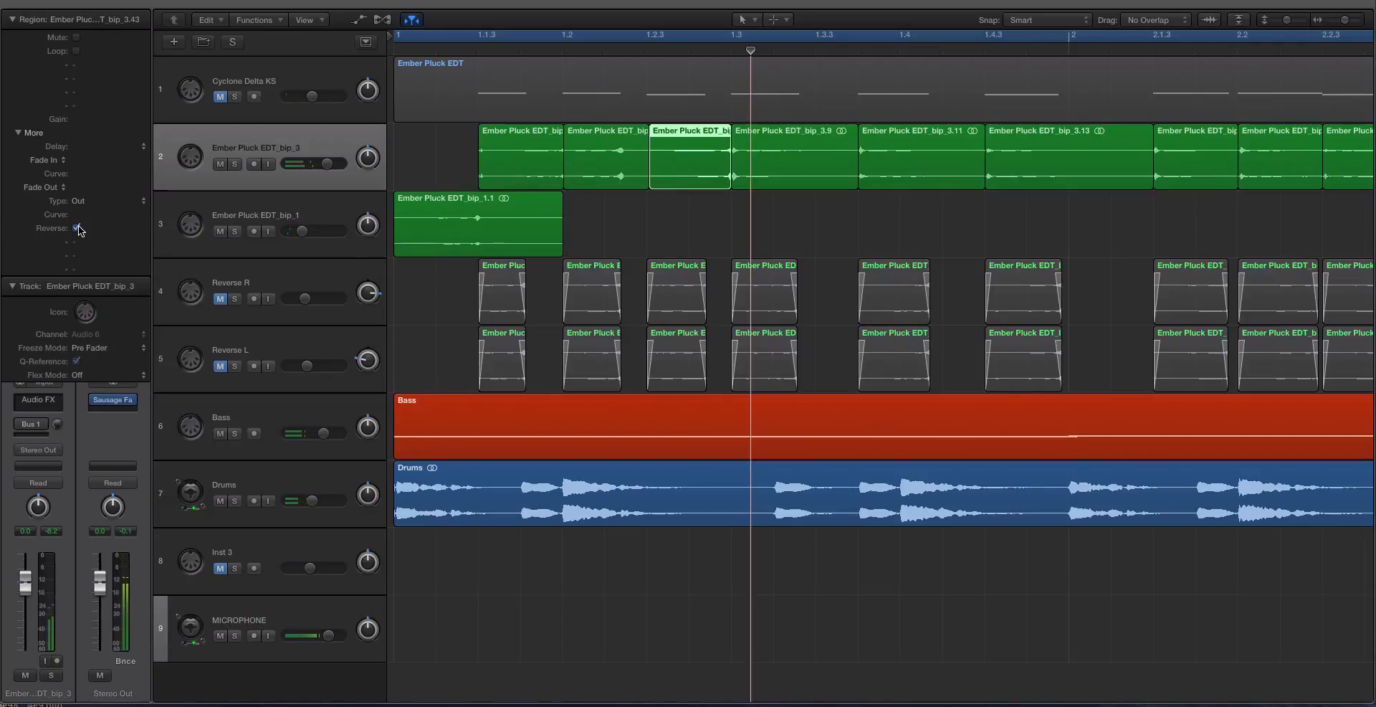
pyautogui.moveTo(728, 184); pyautogui.dragTo(705, 184)
pyautogui.click(644, 84)
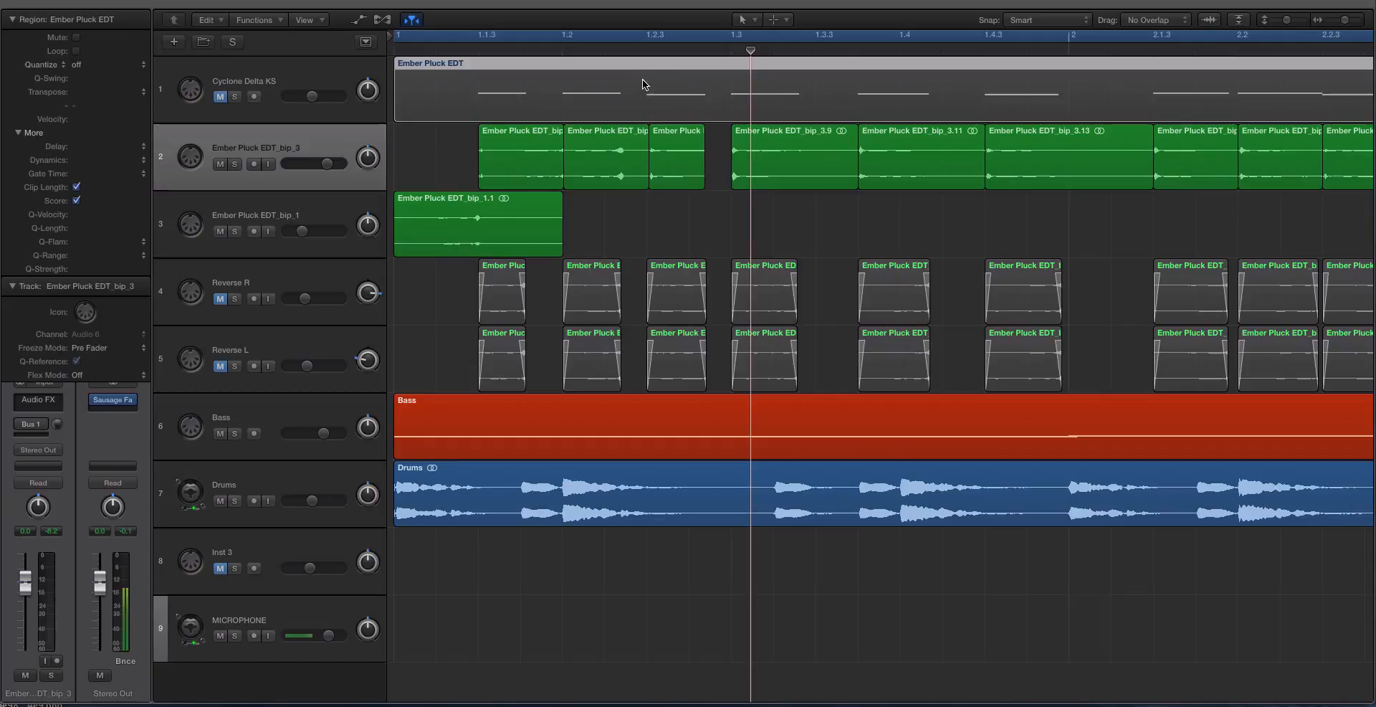
pyautogui.click(219, 97)
# Reverse the trimmed third slice, and trim the fourth slice to its MIDI note and reverse it as well.
pyautogui.click(669, 152)
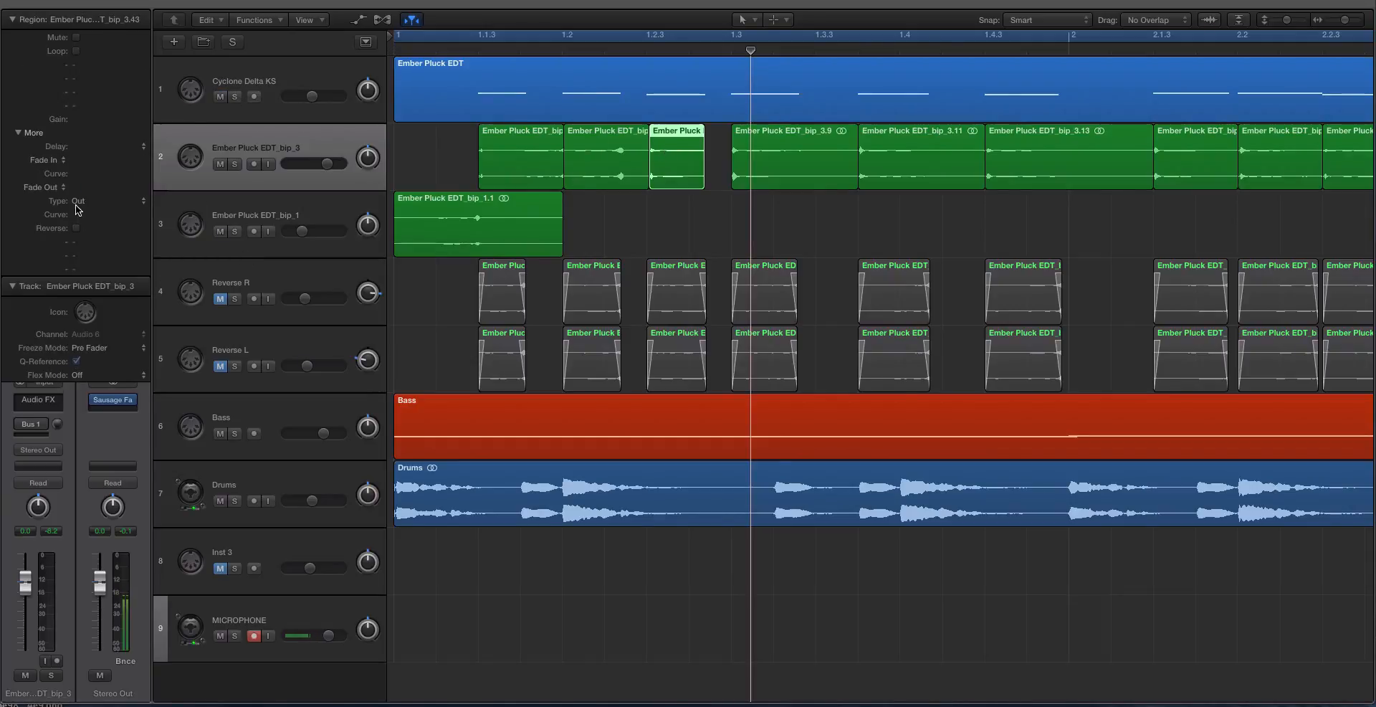
pyautogui.click(837, 184)
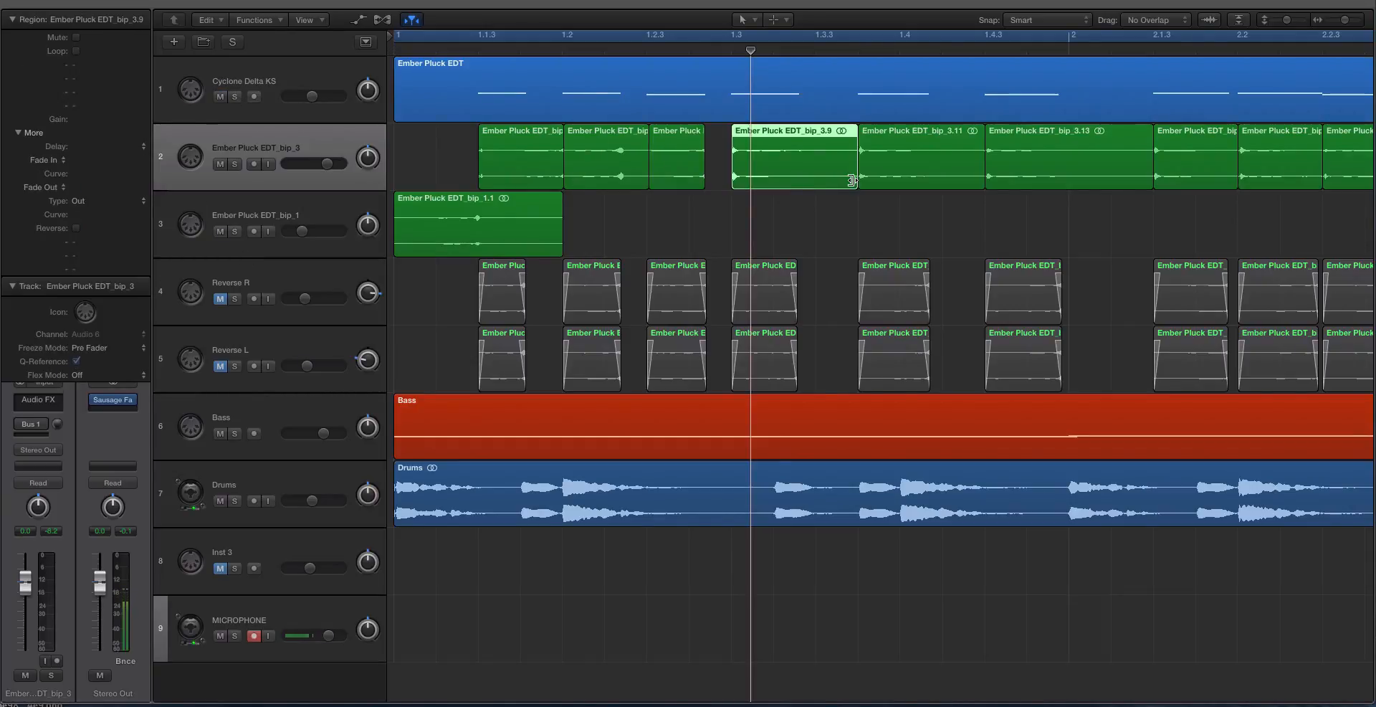
pyautogui.moveTo(852, 180); pyautogui.dragTo(794, 177)
# Trim the last two slices of bar 1 and the slice at 2.1.3 so each ends with its MIDI note.
pyautogui.click(969, 182)
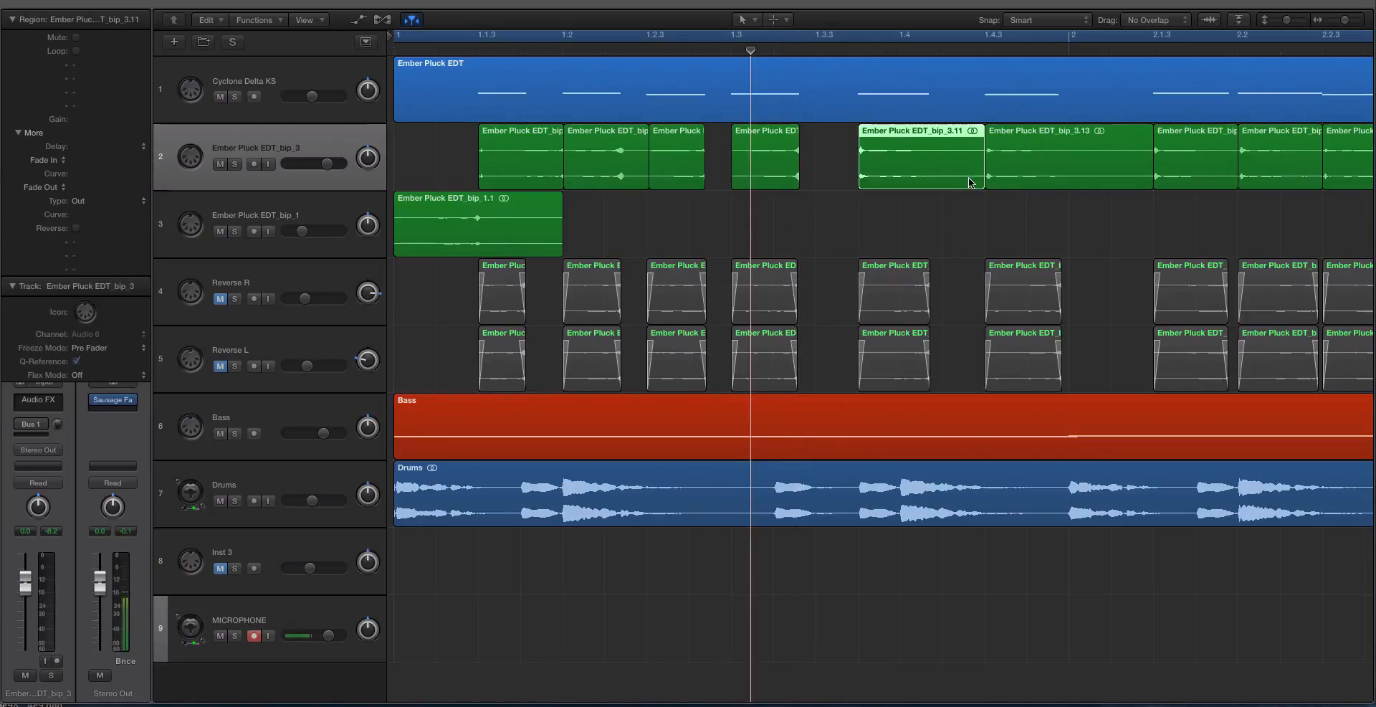
pyautogui.moveTo(979, 182); pyautogui.dragTo(929, 182)
pyautogui.click(1145, 188)
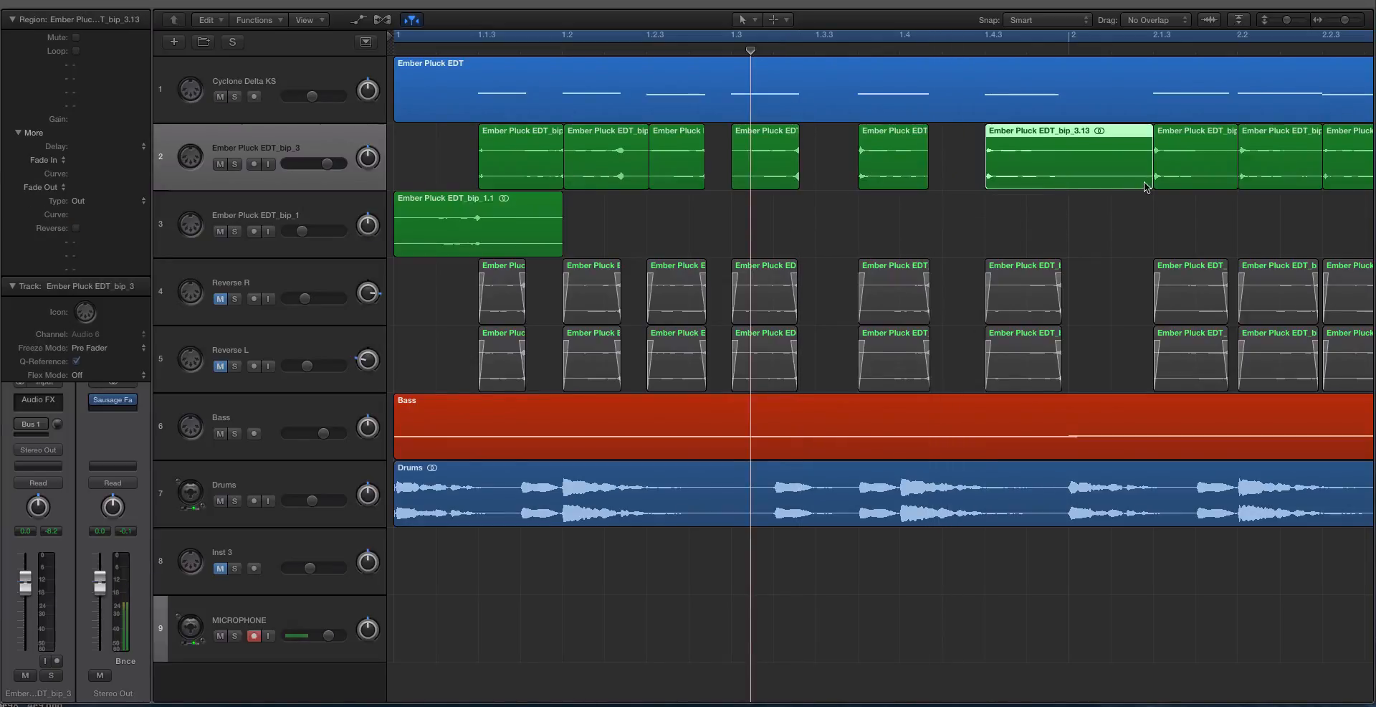
pyautogui.moveTo(1147, 182); pyautogui.dragTo(1060, 182)
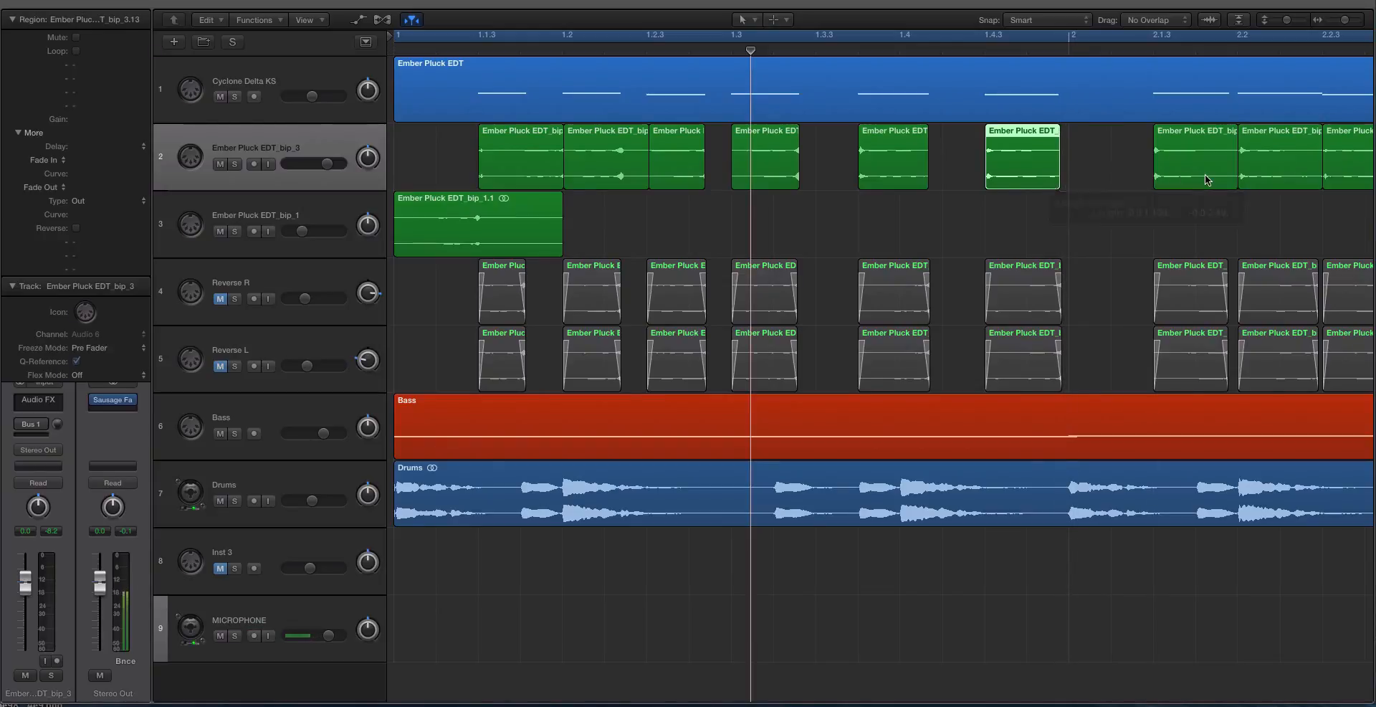
pyautogui.click(1233, 184)
pyautogui.moveTo(1233, 184); pyautogui.dragTo(1227, 183)
# Trim the slices at 2.2, 2.2.3 and 2.3 so each ends with its MIDI note.
pyautogui.click(1251, 183)
pyautogui.hscroll(5, 1256, 181)
pyautogui.hscroll(2, 1256, 181)
pyautogui.moveTo(1094, 183); pyautogui.dragTo(1091, 182)
pyautogui.click(1129, 184)
pyautogui.click(1240, 182)
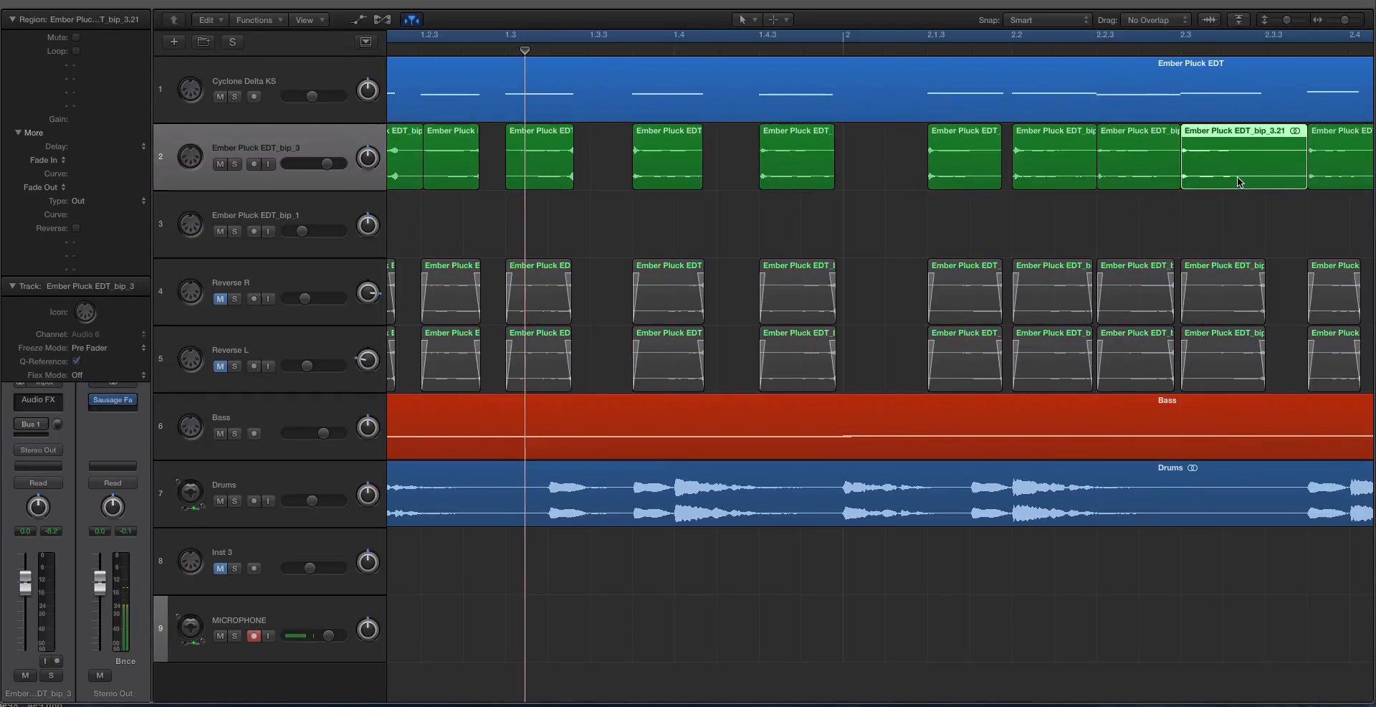
pyautogui.moveTo(1303, 181); pyautogui.dragTo(1234, 184)
# Trim the last two slices of bar 2 to the lengths of their MIDI notes.
pyautogui.hscroll(4, 1262, 183)
pyautogui.click(1301, 185)
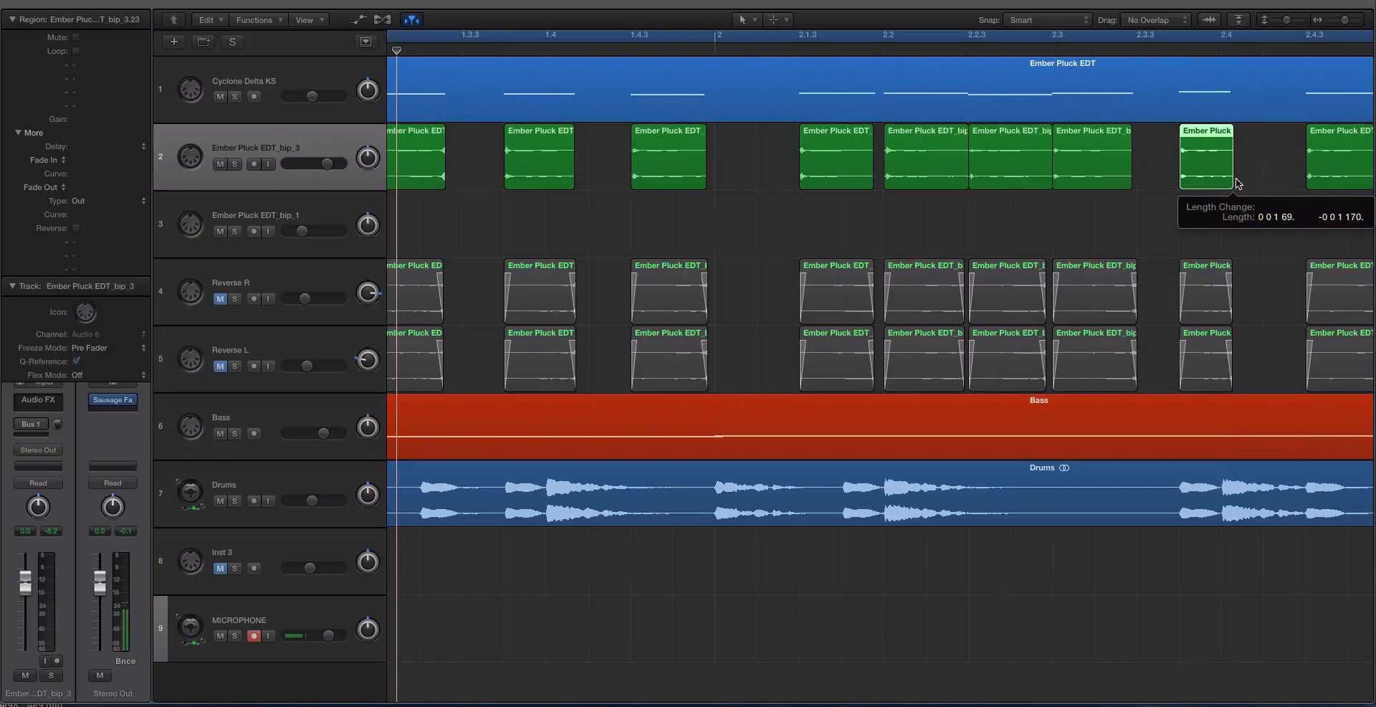
pyautogui.hscroll(4, 1193, 179)
pyautogui.click(1199, 181)
# Trim the first slice in bar 4 so it ends with its MIDI note.
pyautogui.hscroll(6, 1234, 182)
pyautogui.press('super+Left')
pyautogui.press('super+Left')
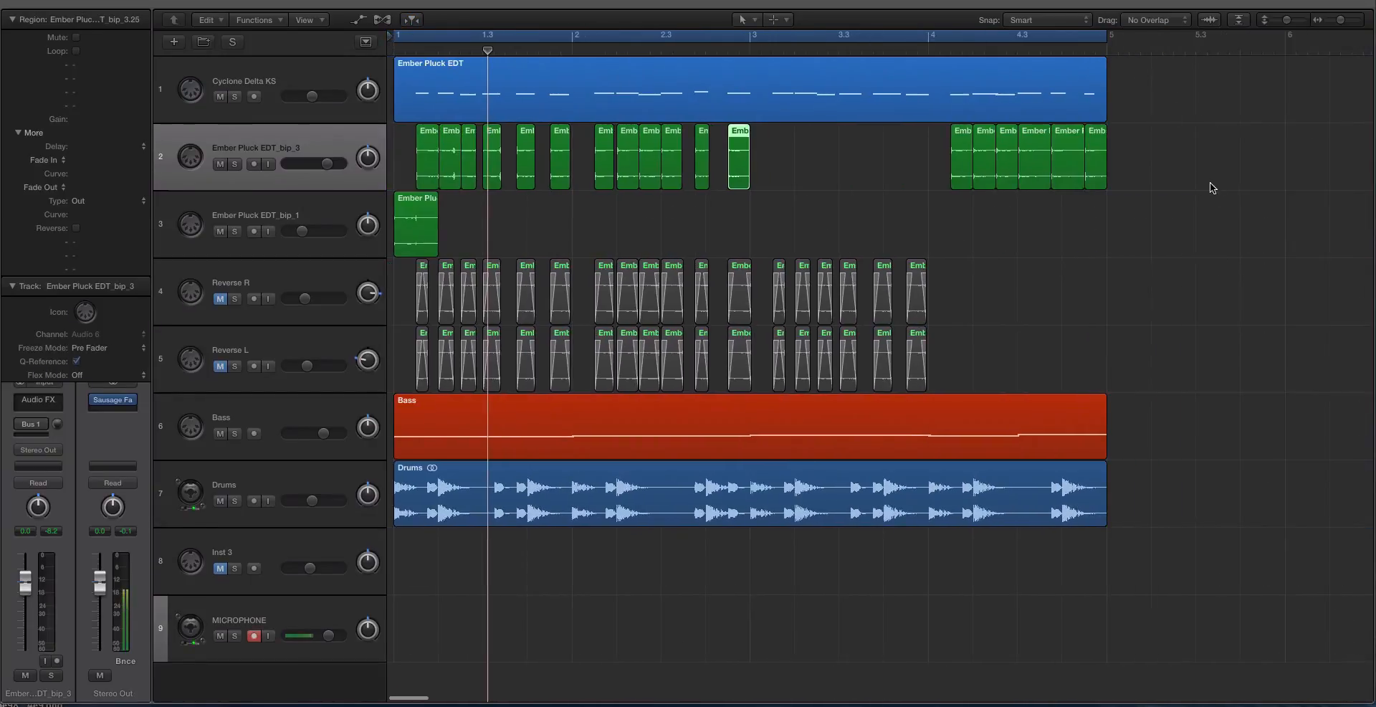
pyautogui.press('super+Right')
pyautogui.hscroll(5, 1040, 182)
pyautogui.moveTo(1307, 223); pyautogui.dragTo(1171, 183)
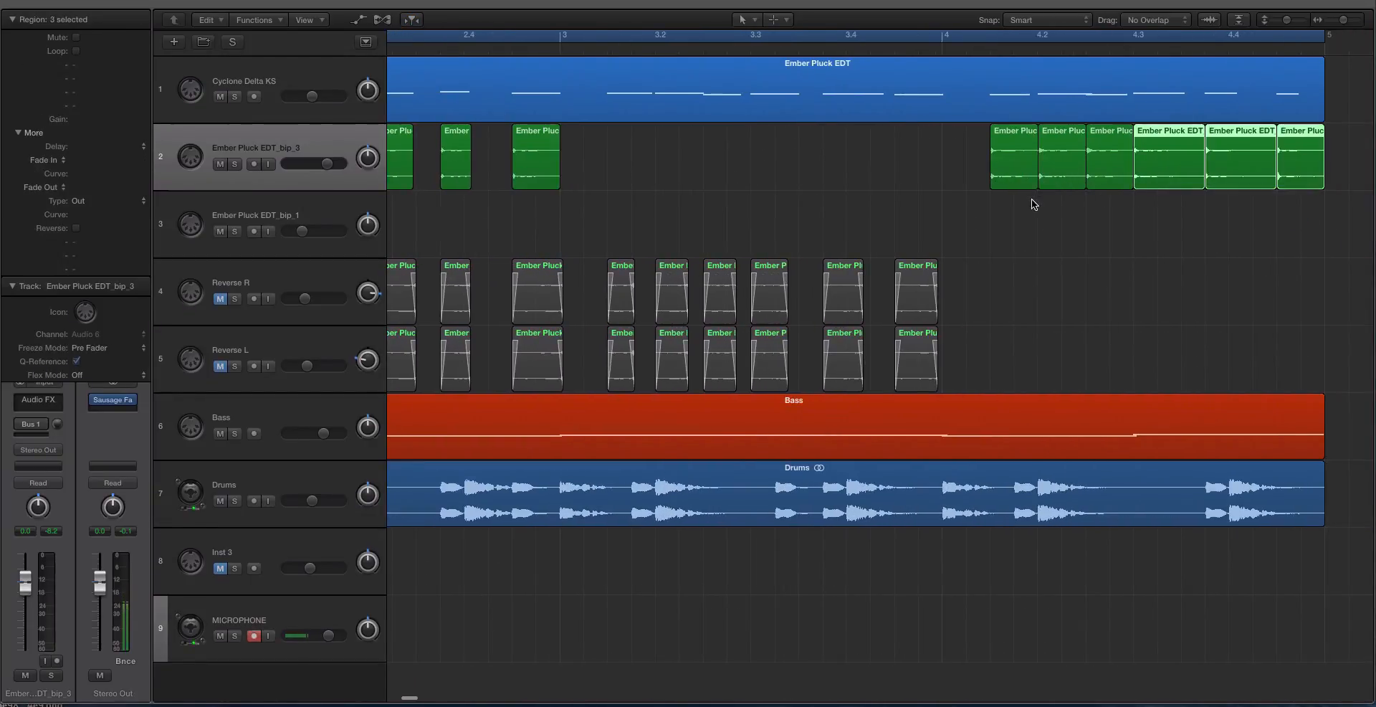
pyautogui.click(1028, 177)
pyautogui.moveTo(1036, 181); pyautogui.dragTo(1027, 180)
# Trim the remaining slices in bar 4 so that each one ends with its MIDI note.
pyautogui.click(1058, 179)
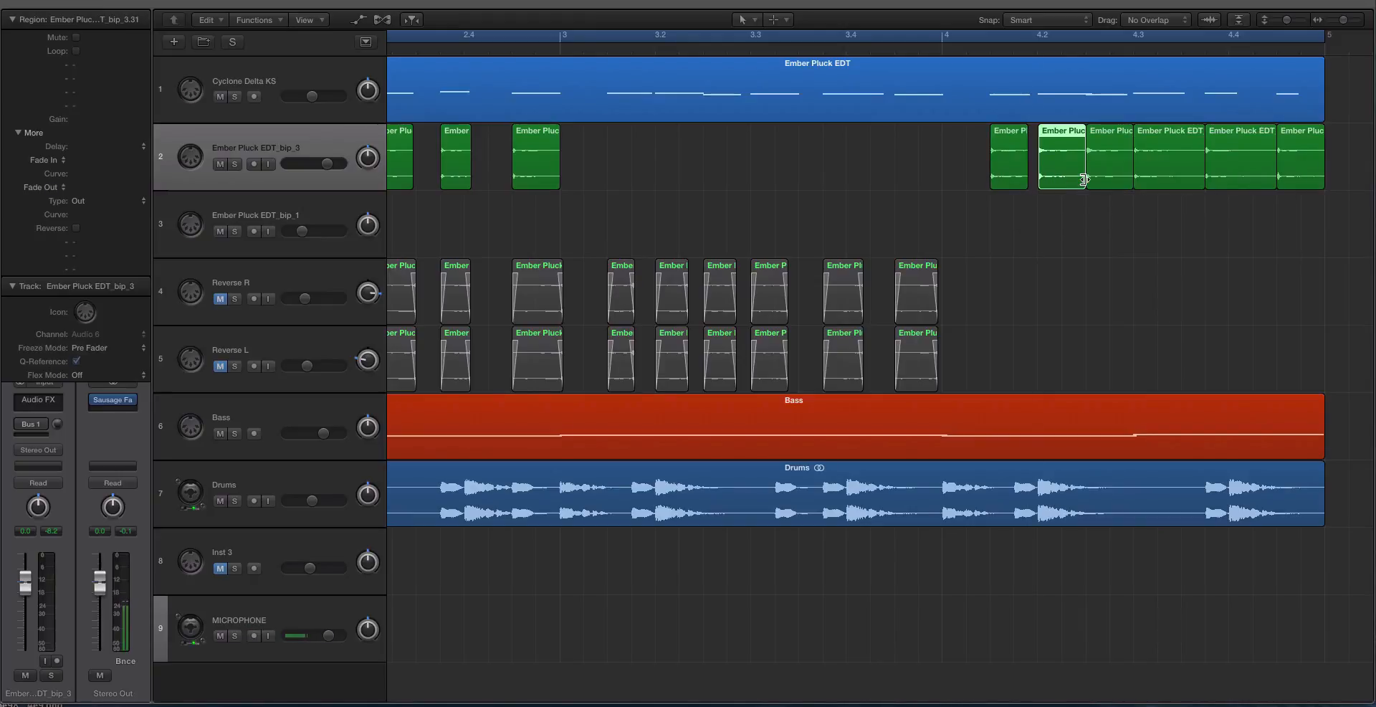
pyautogui.click(1118, 181)
pyautogui.click(1175, 180)
pyautogui.click(1245, 181)
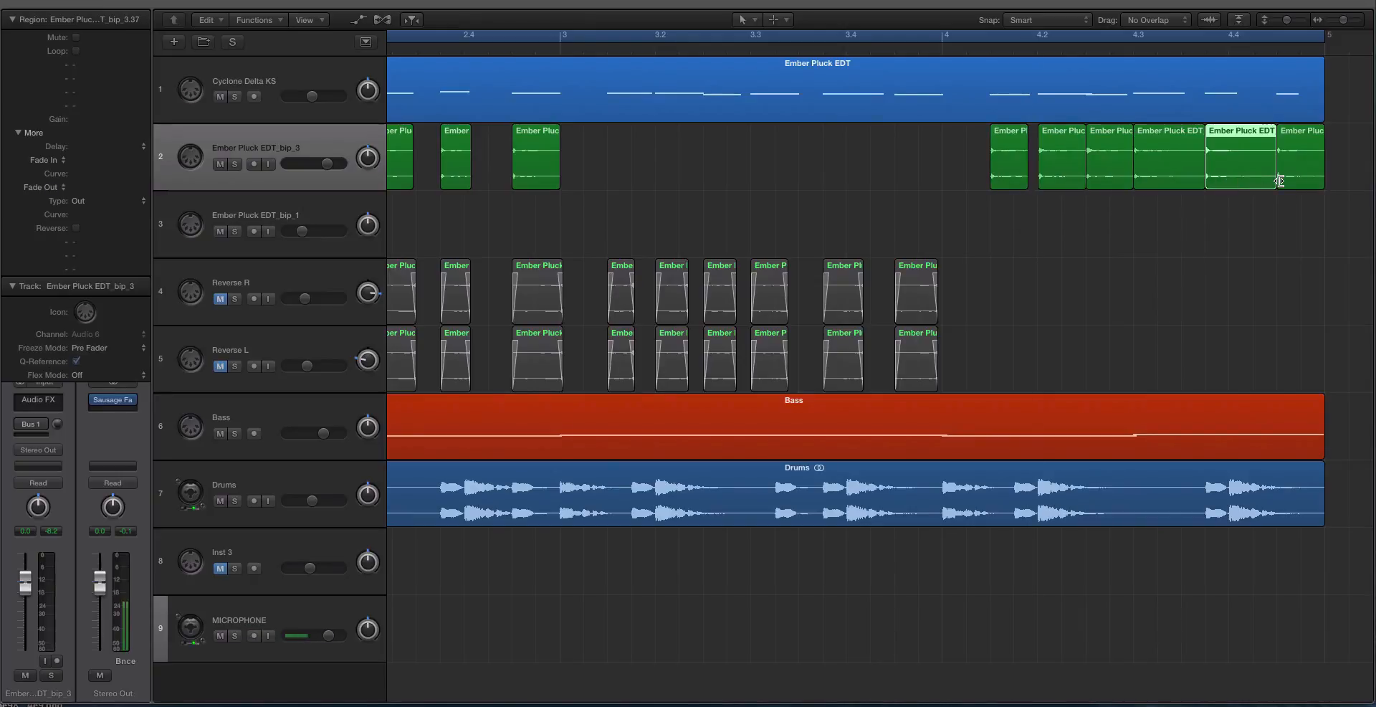
pyautogui.moveTo(1270, 182); pyautogui.dragTo(1185, 181)
pyautogui.click(1201, 183)
pyautogui.click(1316, 184)
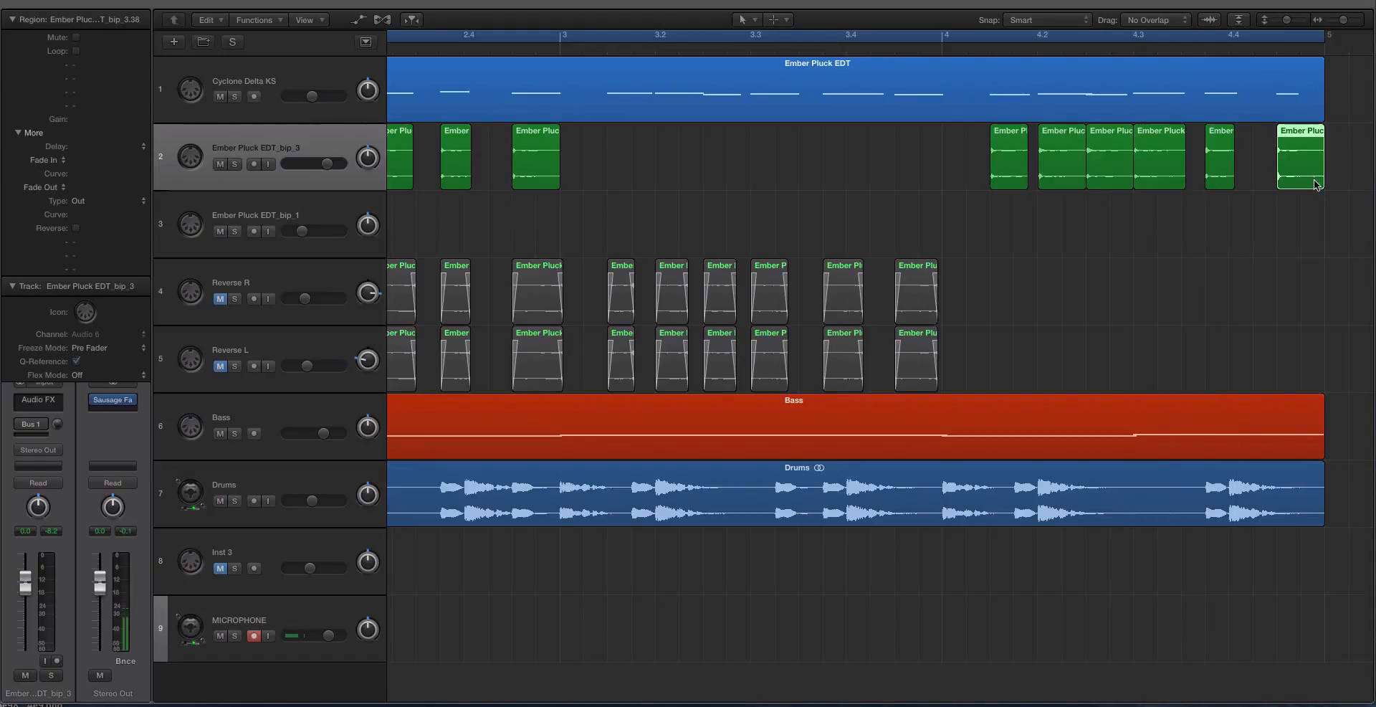
pyautogui.moveTo(1323, 182); pyautogui.dragTo(1321, 185)
# Check the reversal of the first few slices, and reverse all the slices on the Ember Pluck EDT_bip_3 track.
pyautogui.hscroll(-8, 1312, 181)
pyautogui.hscroll(4, 897, 148)
pyautogui.hscroll(-3, 888, 154)
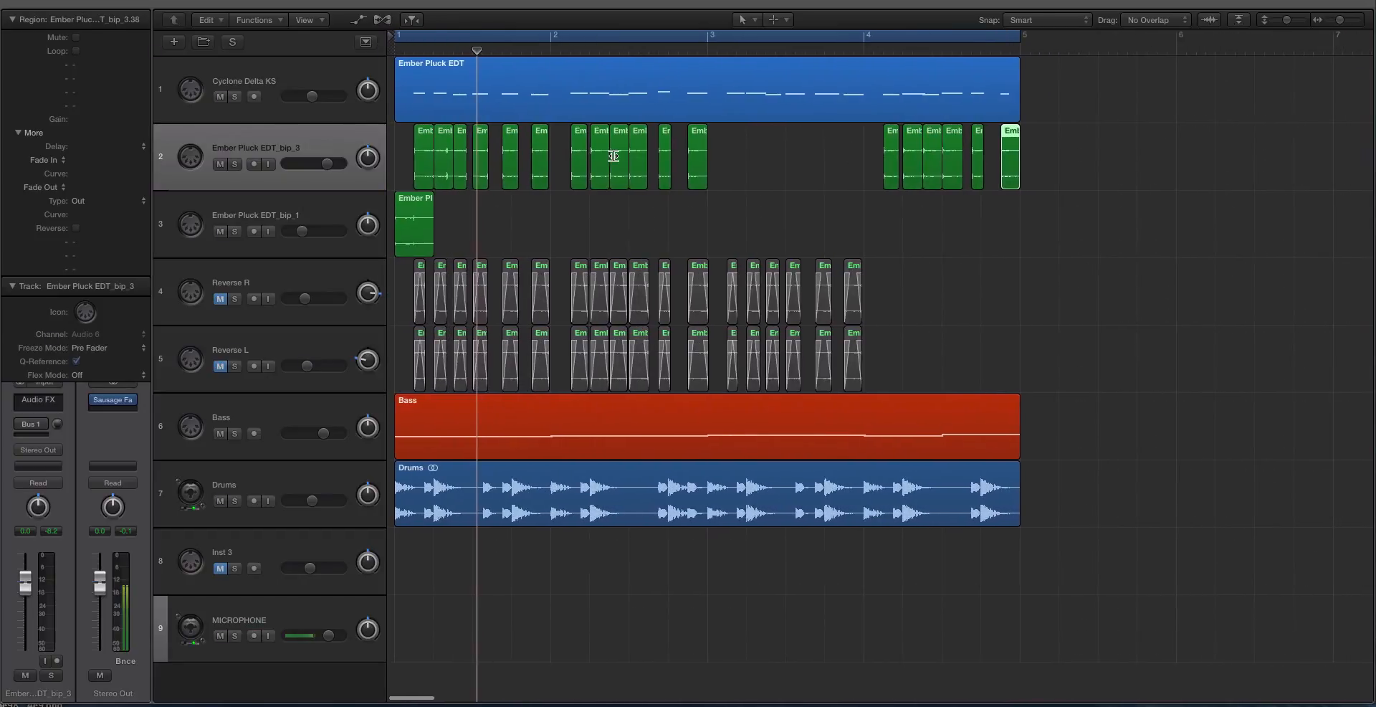
pyautogui.click(423, 157)
pyautogui.click(438, 159)
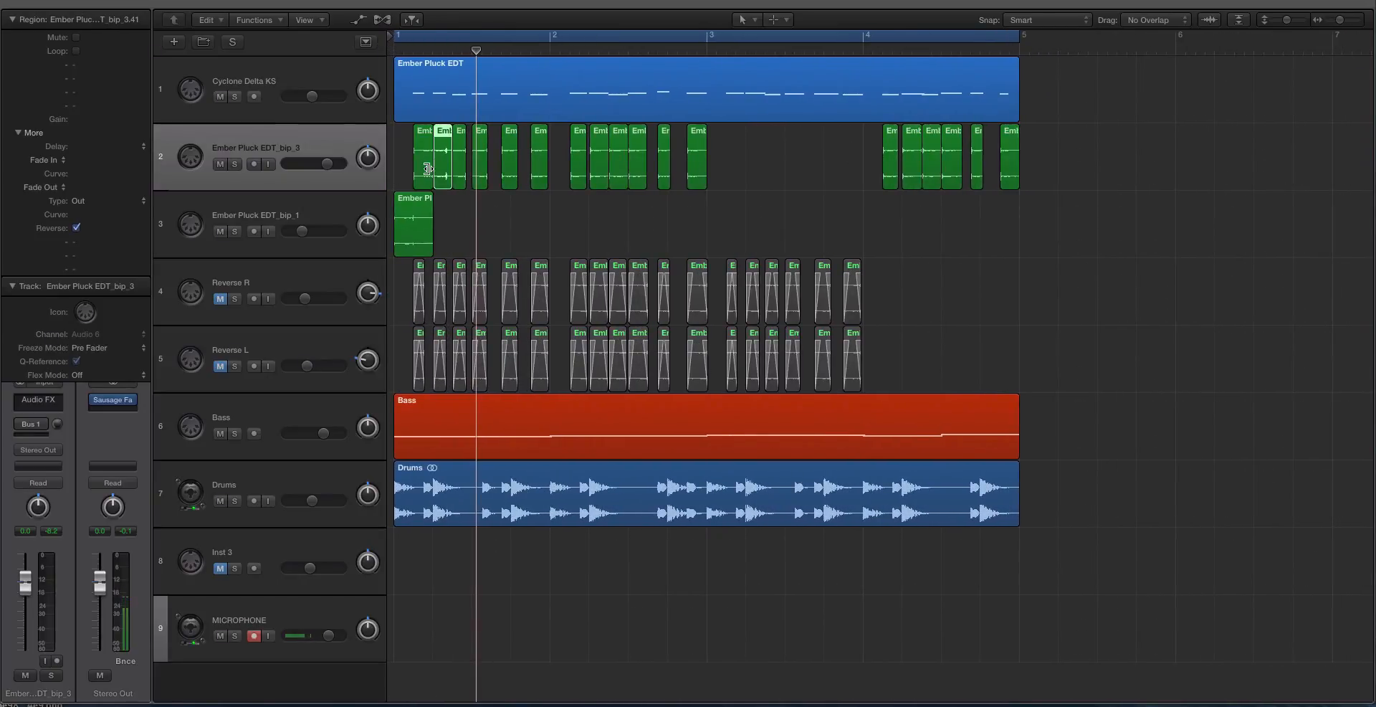
pyautogui.click(428, 168)
pyautogui.press('Right')
pyautogui.click(459, 163)
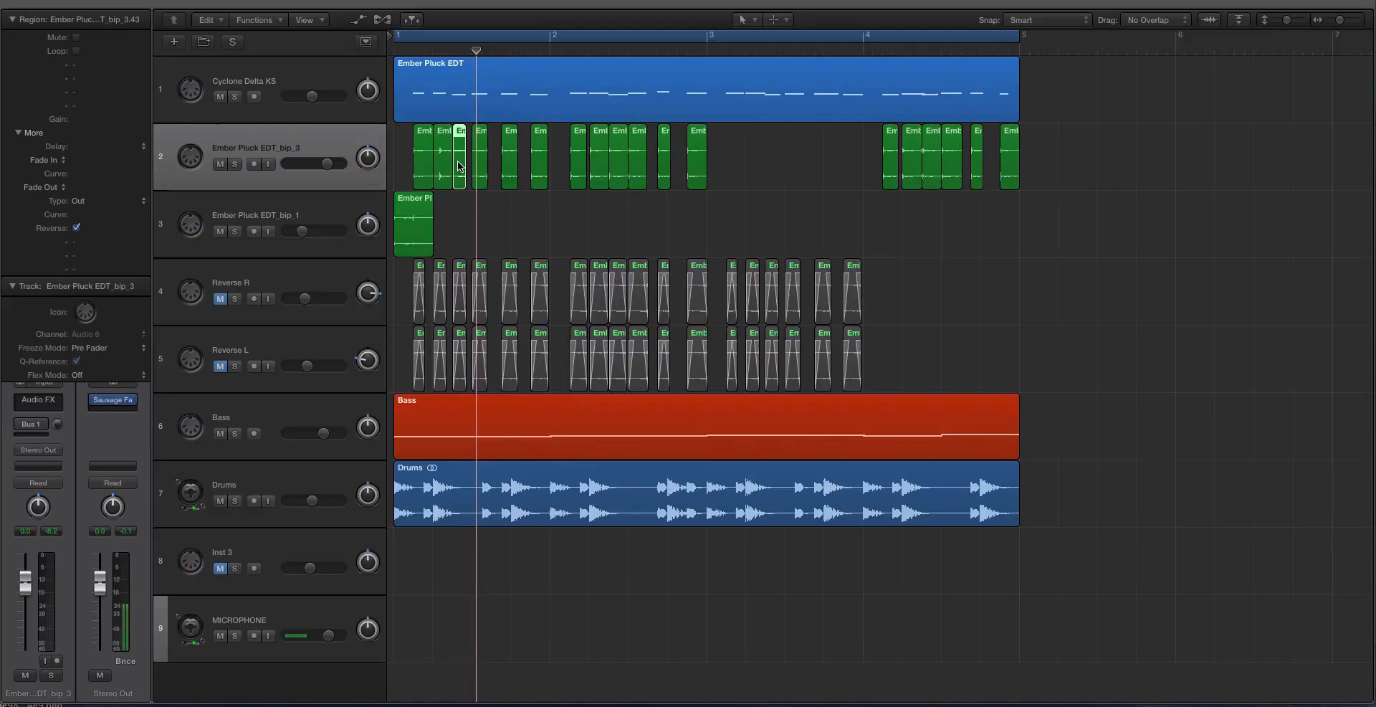
pyautogui.click(480, 163)
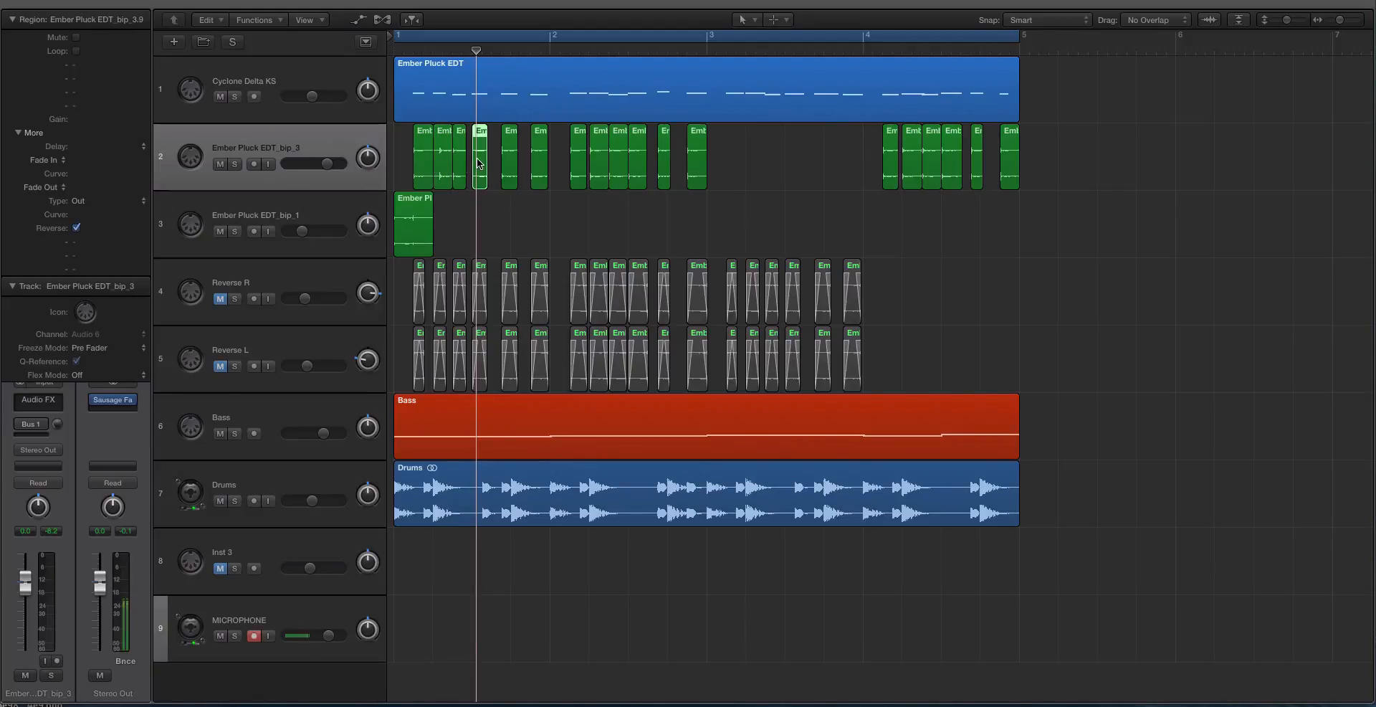
pyautogui.click(507, 161)
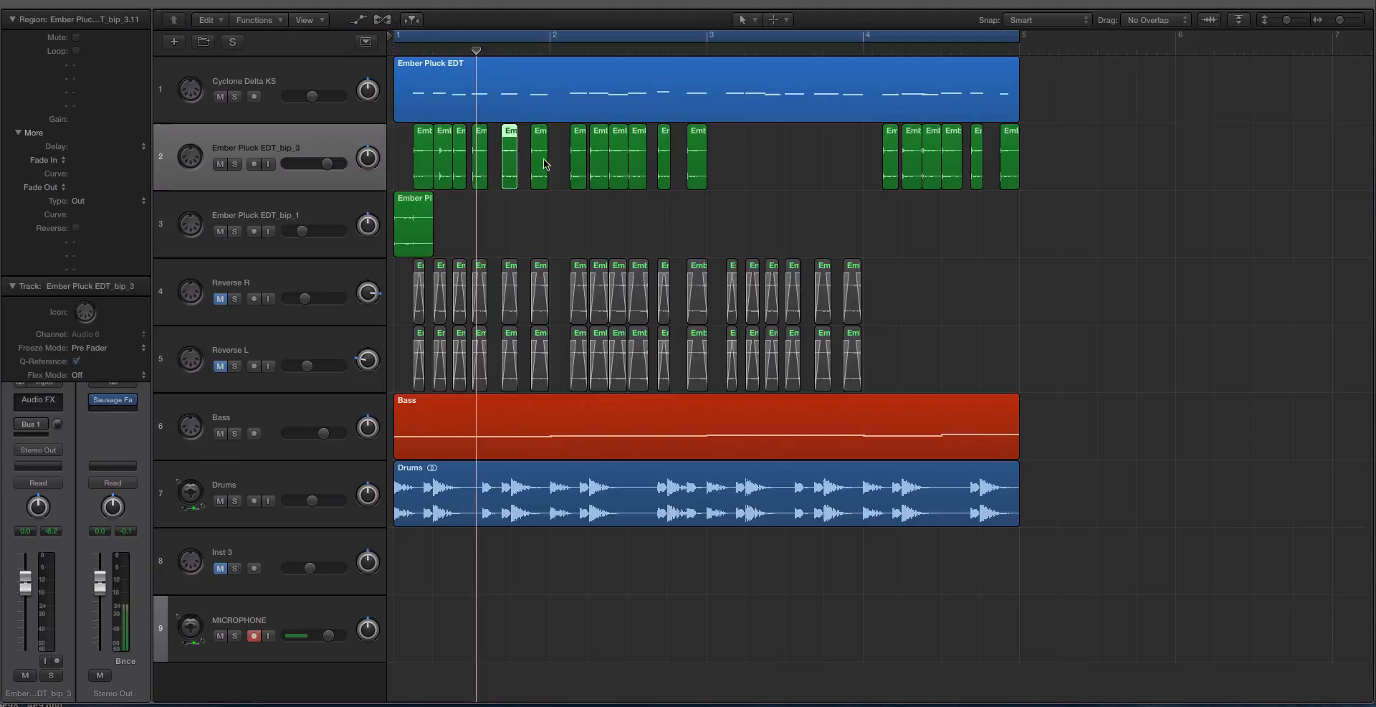
pyautogui.click(848, 161)
pyautogui.moveTo(1047, 154); pyautogui.dragTo(418, 140)
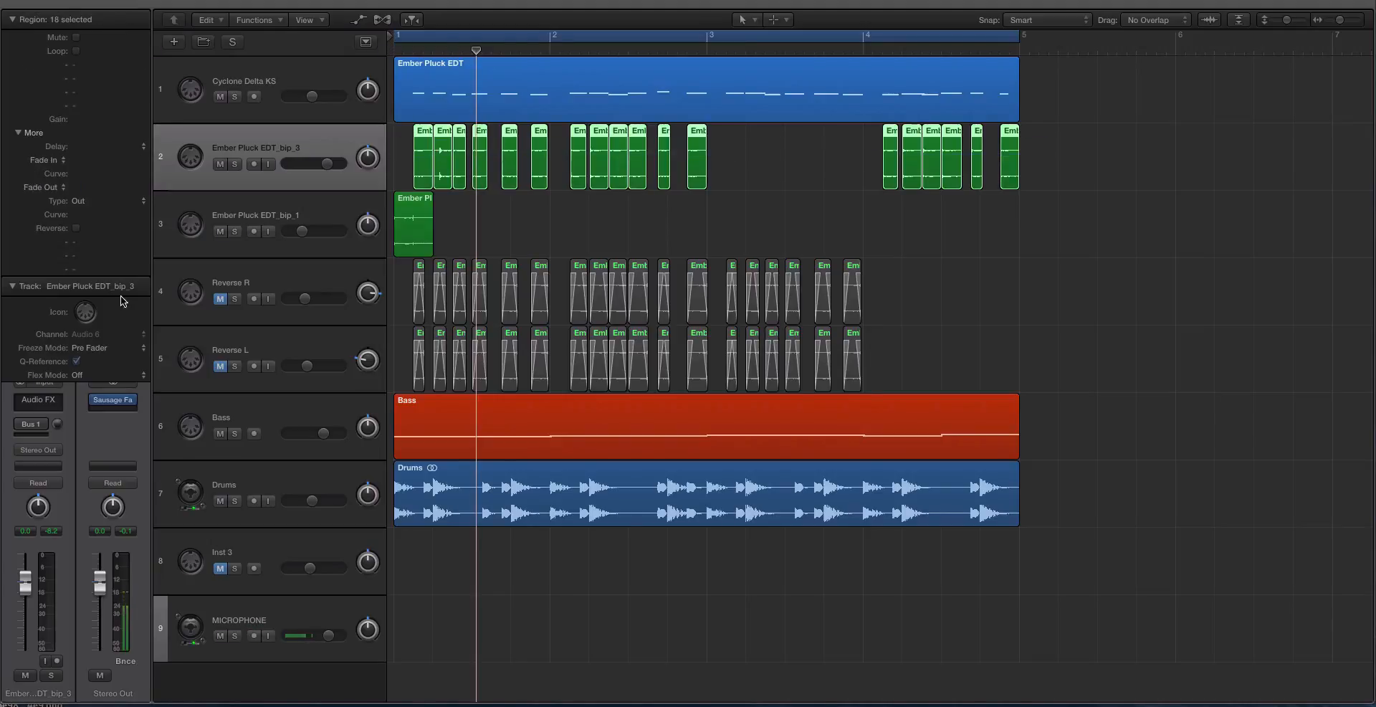
# Play the reversed Ember Pluck EDT_bip_3 slices soloed and return to the full mix.
pyautogui.press('super+Right')
pyautogui.press('super+Right')
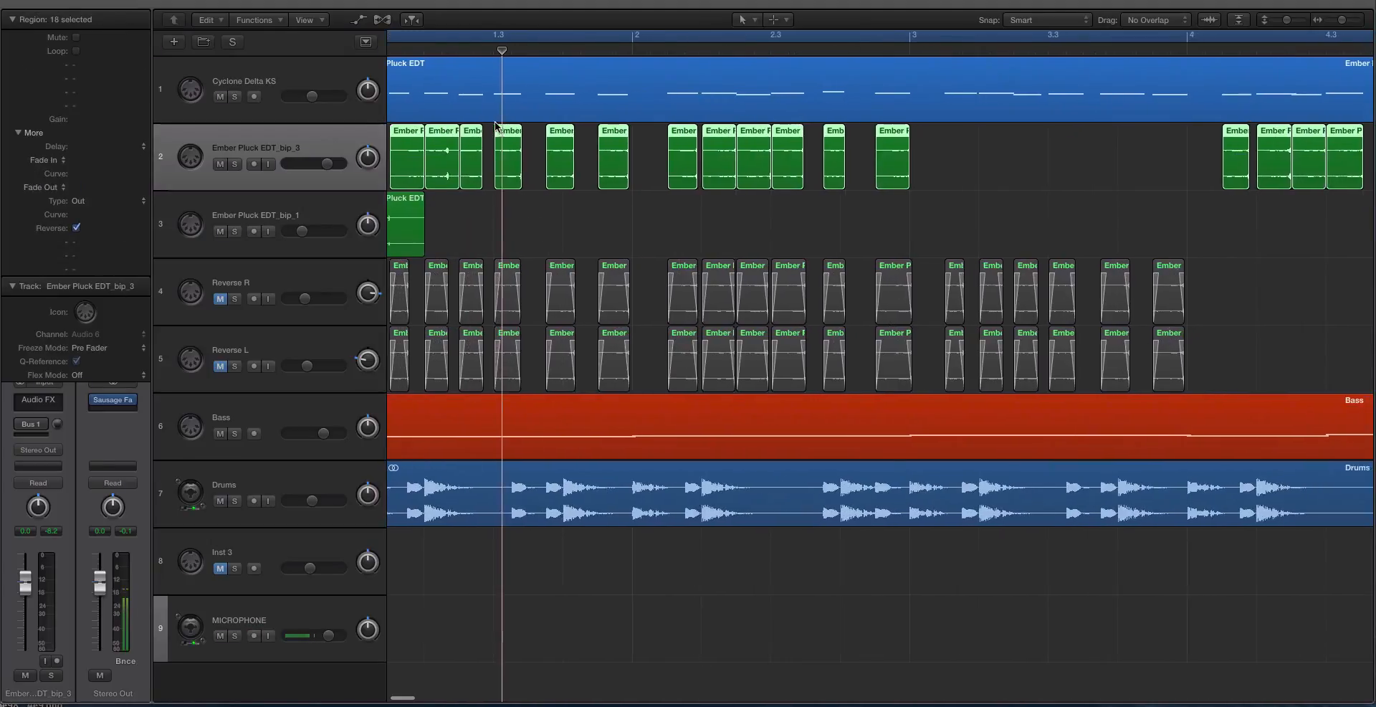
pyautogui.hotkey('ctrl', 's')
pyautogui.press('space')
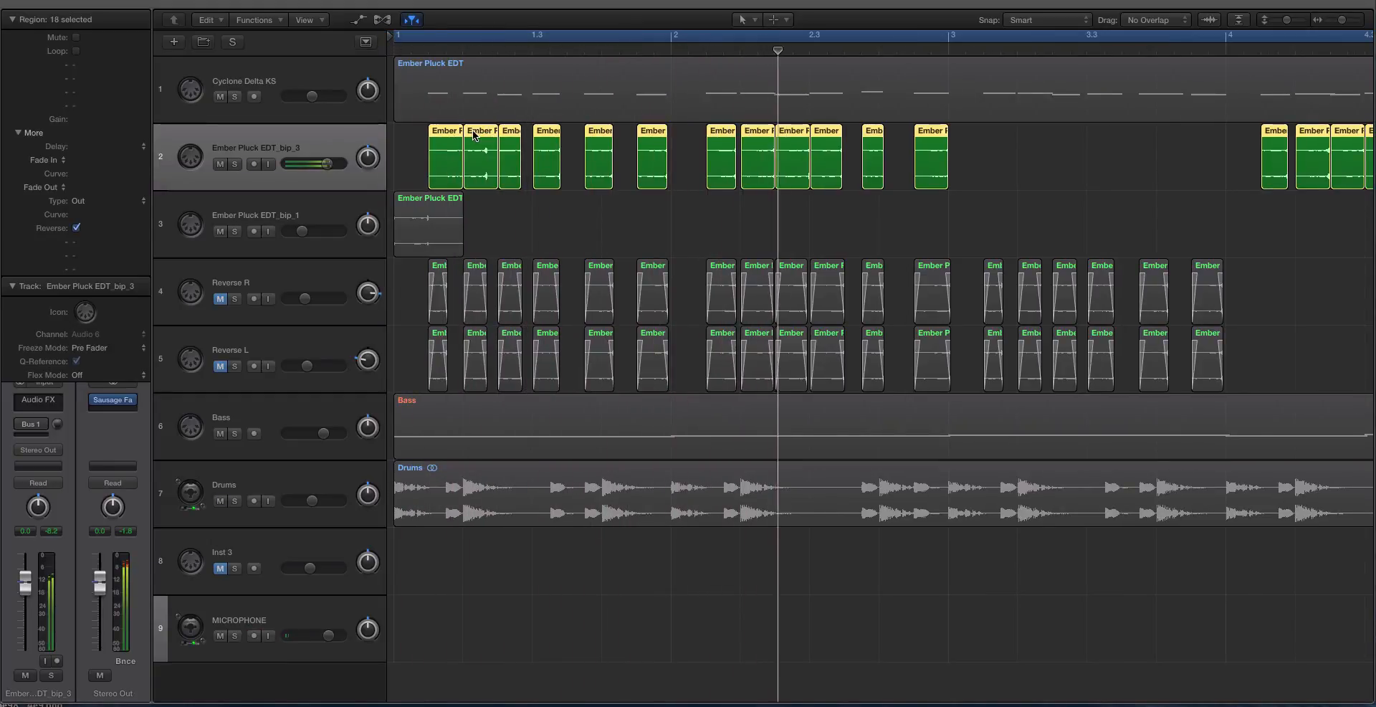
pyautogui.press('super+Left')
pyautogui.press('super+f')
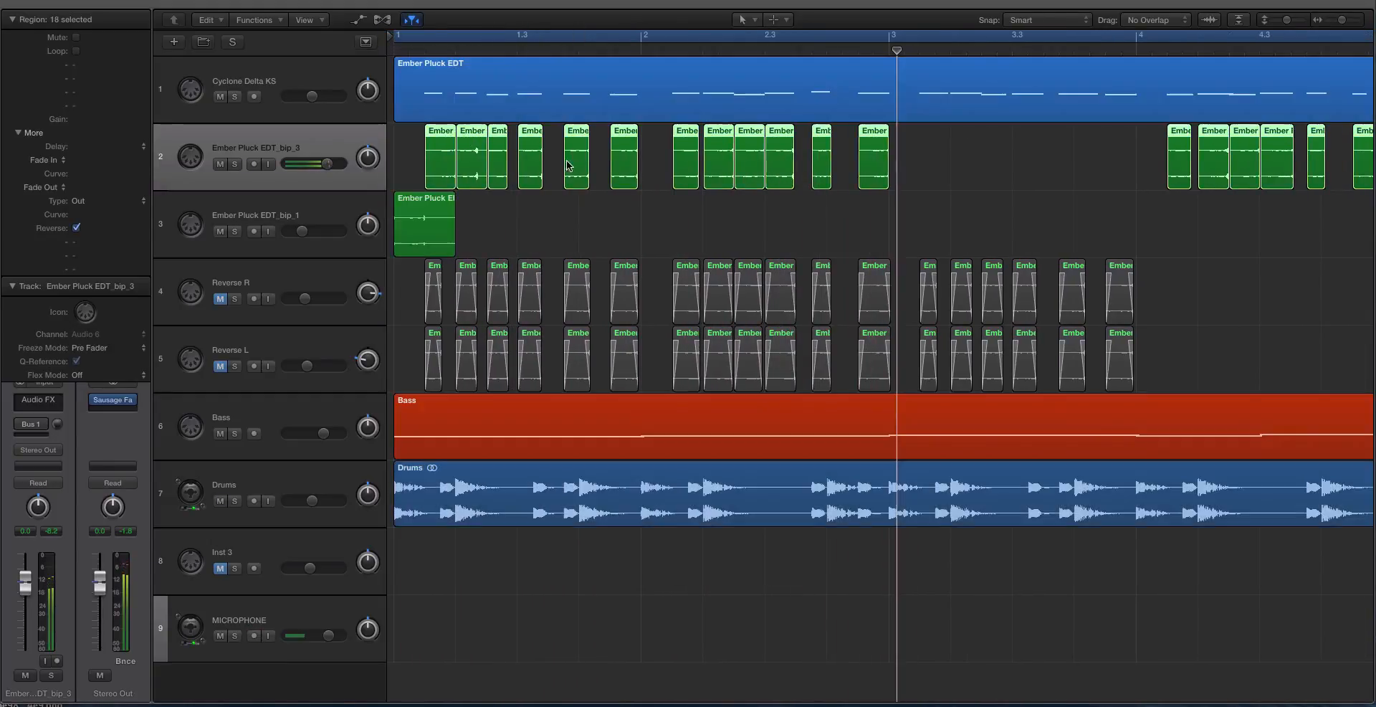
pyautogui.press('super+Left')
# Copy the six reversed slices of bar 1 to bar 3, deleting the extra copy on the Ember Pluck EDT_bip_1 track.
pyautogui.click(931, 196)
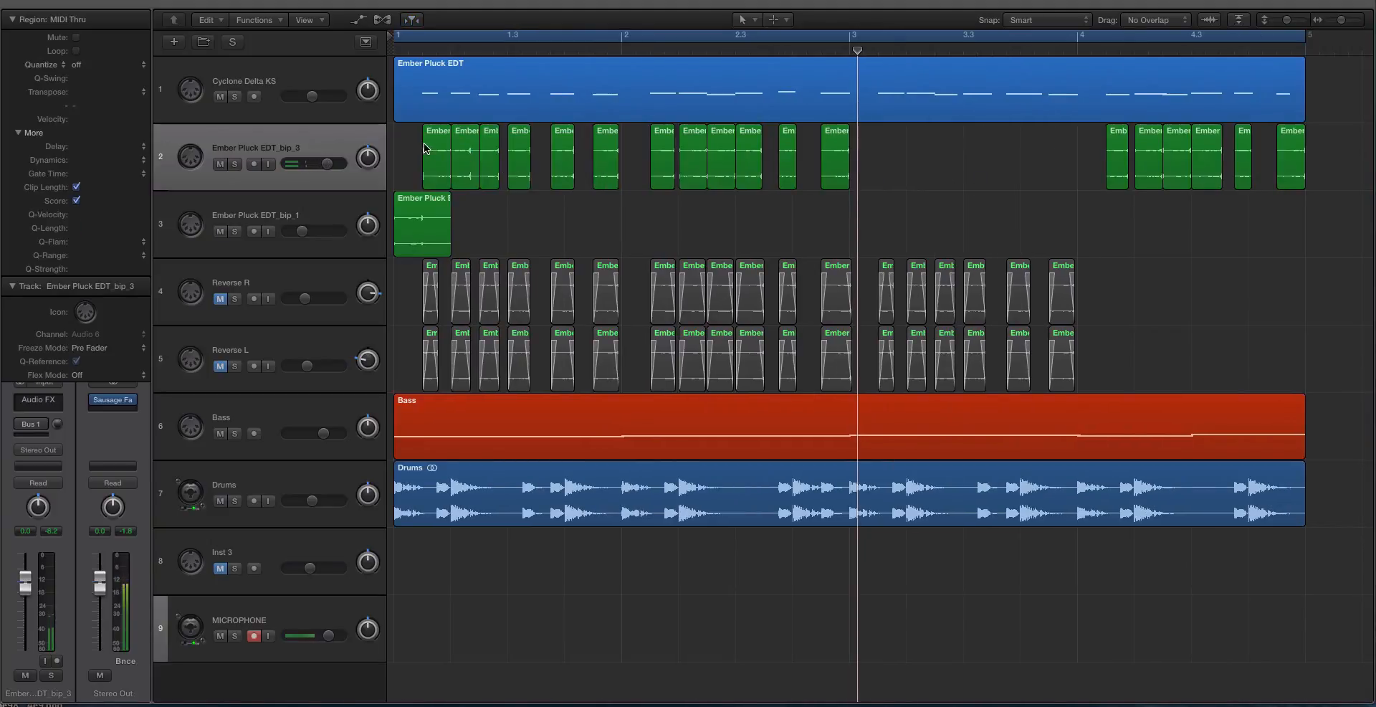
pyautogui.moveTo(400, 149); pyautogui.dragTo(623, 159)
pyautogui.keyDown('shift'); pyautogui.click(429, 219); pyautogui.keyUp('shift')
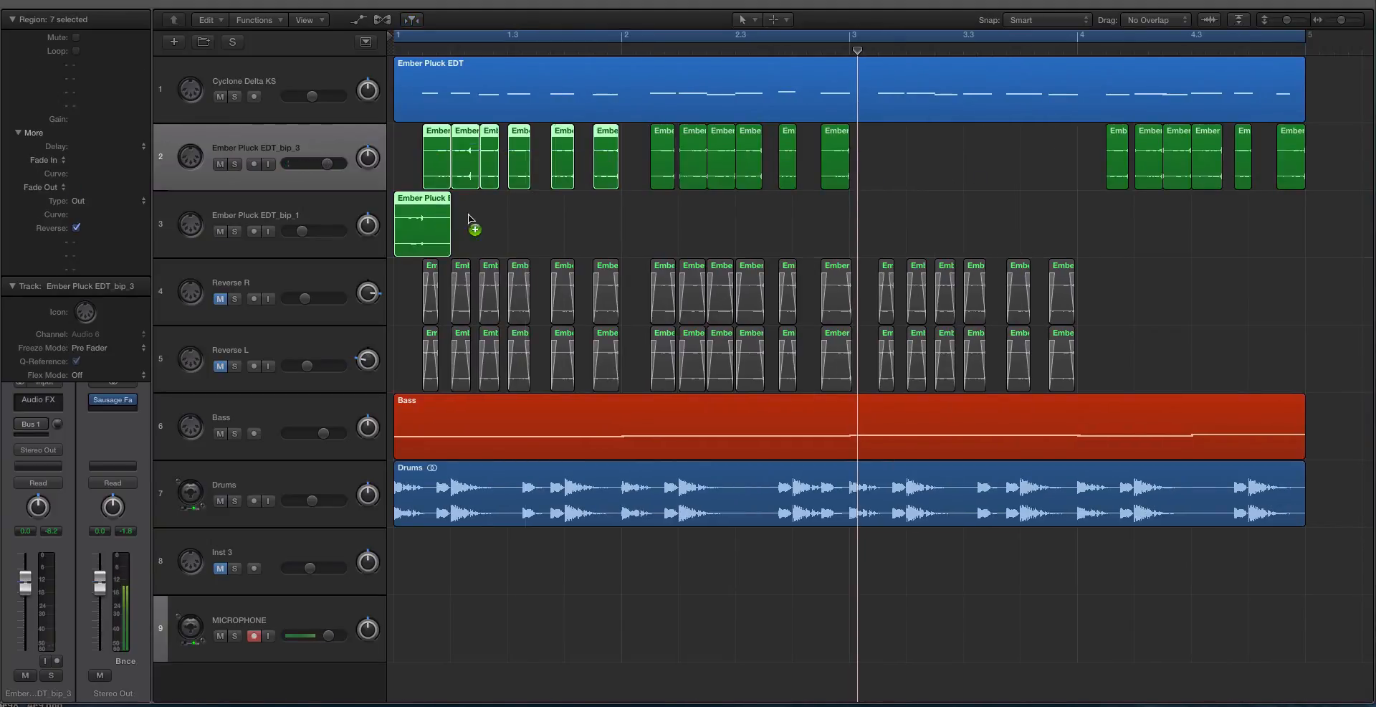
pyautogui.moveTo(471, 219); pyautogui.dragTo(876, 236)
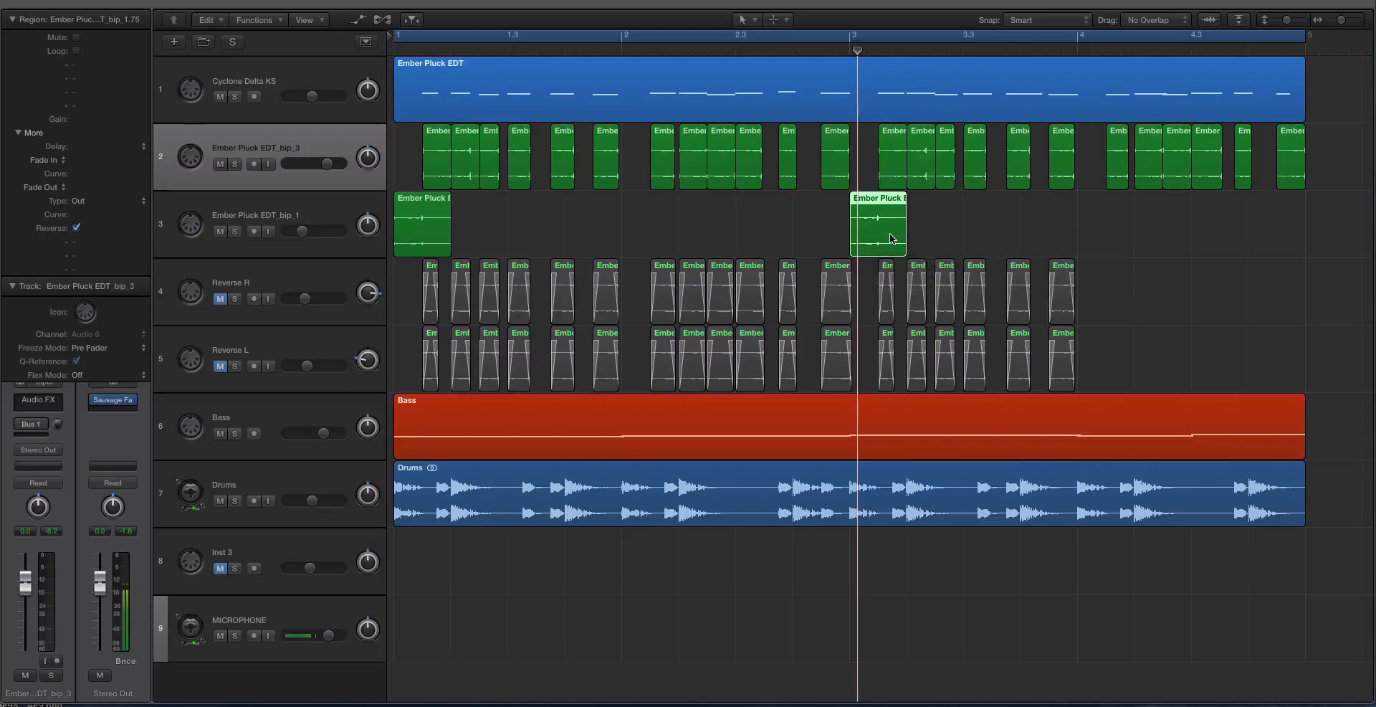
pyautogui.press('Delete')
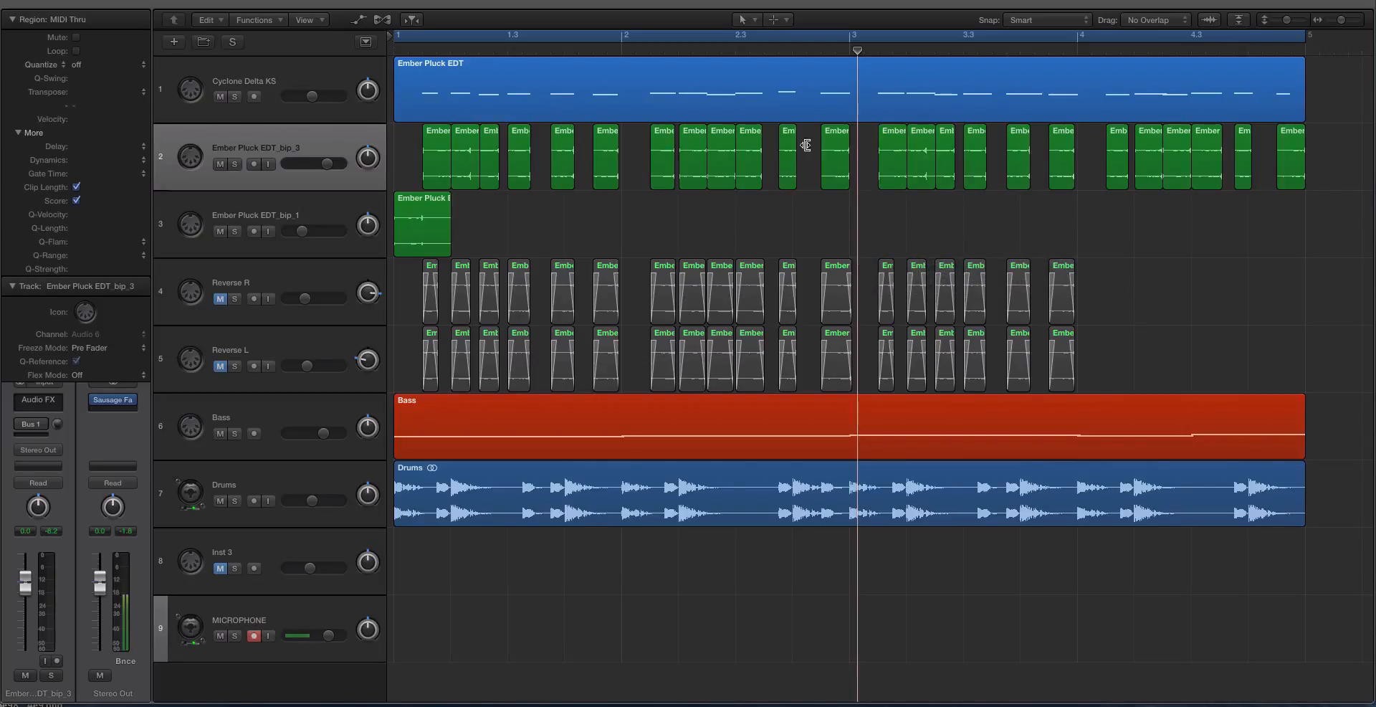
# Select all the slices on the Ember Pluck EDT_bip_3 track and solo them.
pyautogui.click(891, 96)
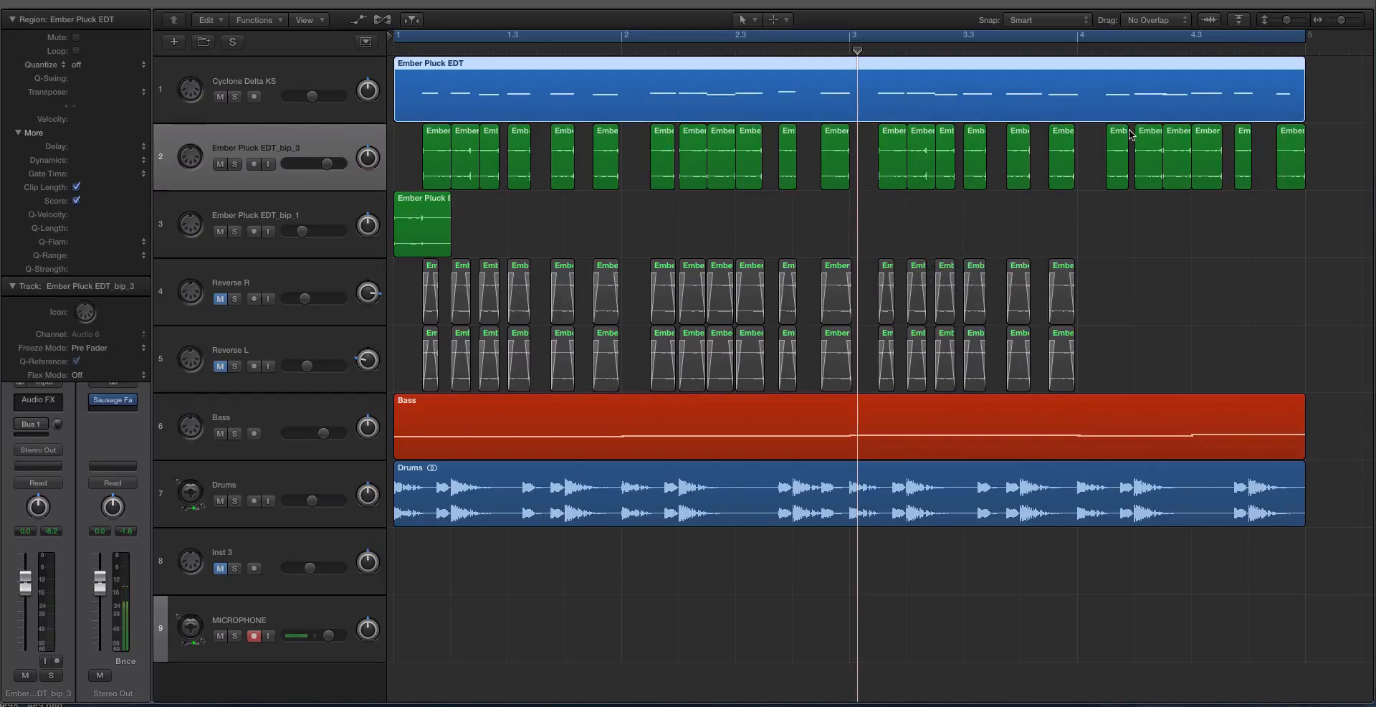
pyautogui.press('super+Right')
pyautogui.hscroll(-5, 330, 167)
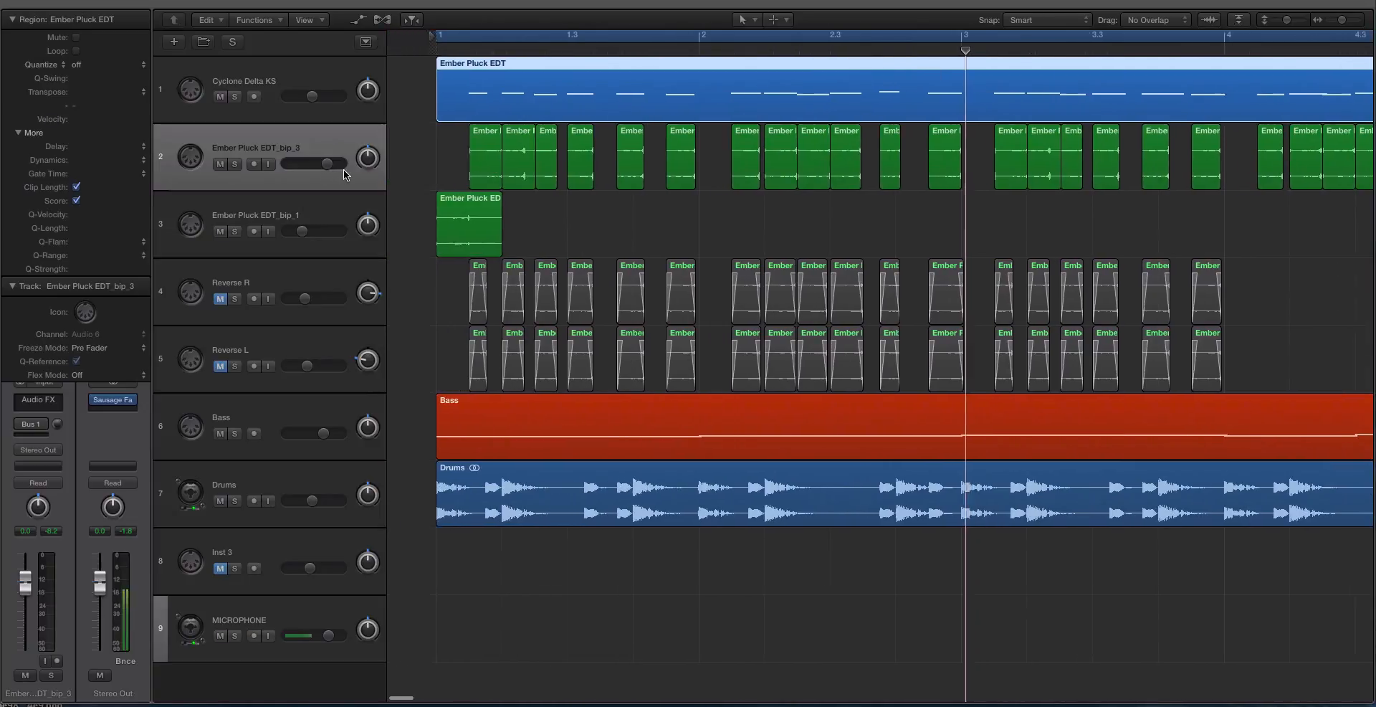
pyautogui.click(304, 139)
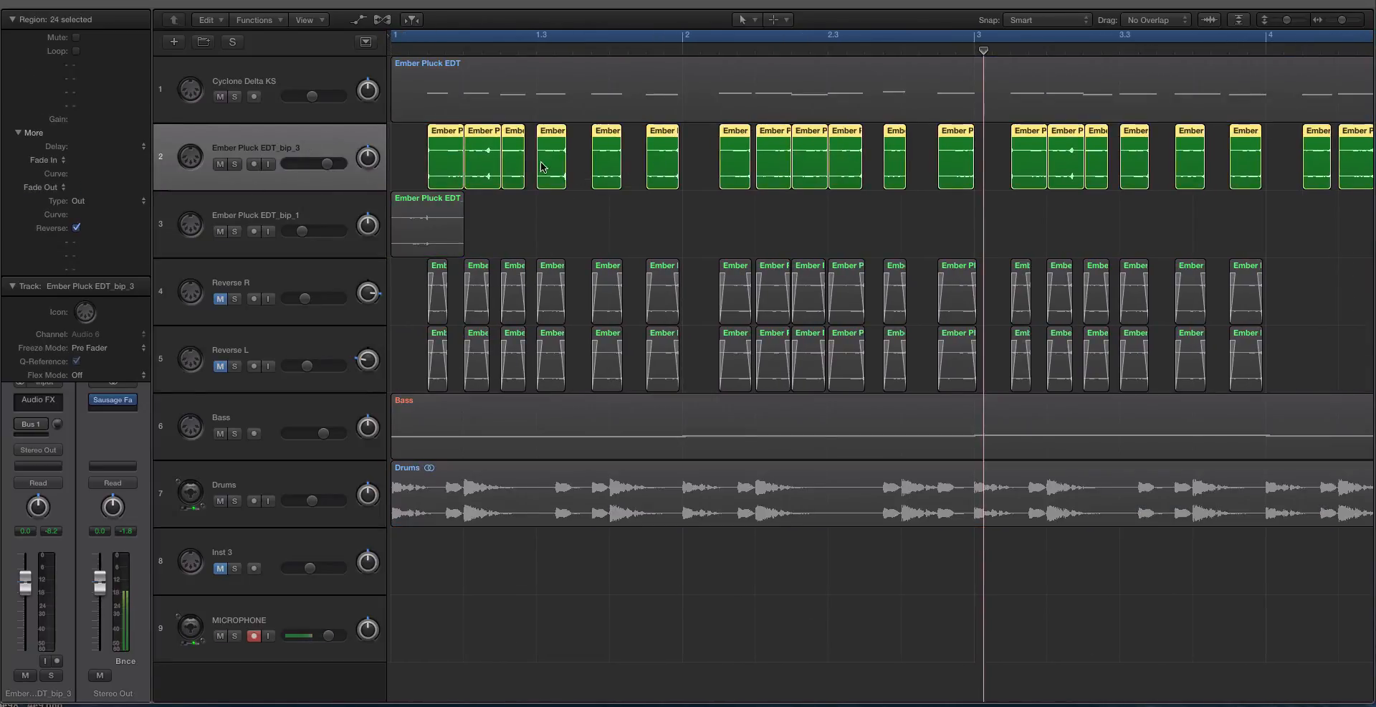
# Give all slices on the Ember Pluck EDT_bip_3 track a fade-in and fade-out of 19, and turn soloing off.
pyautogui.press('space')
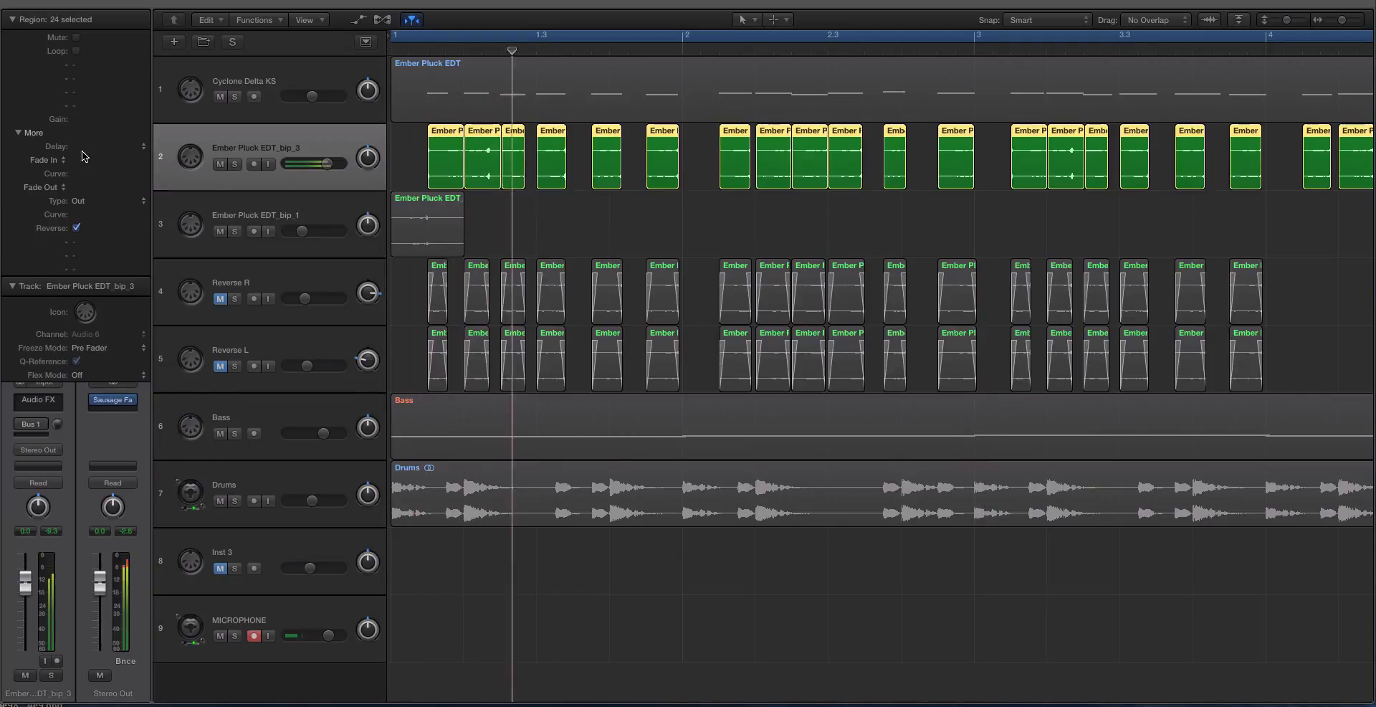
pyautogui.moveTo(76, 160); pyautogui.dragTo(79, 135)
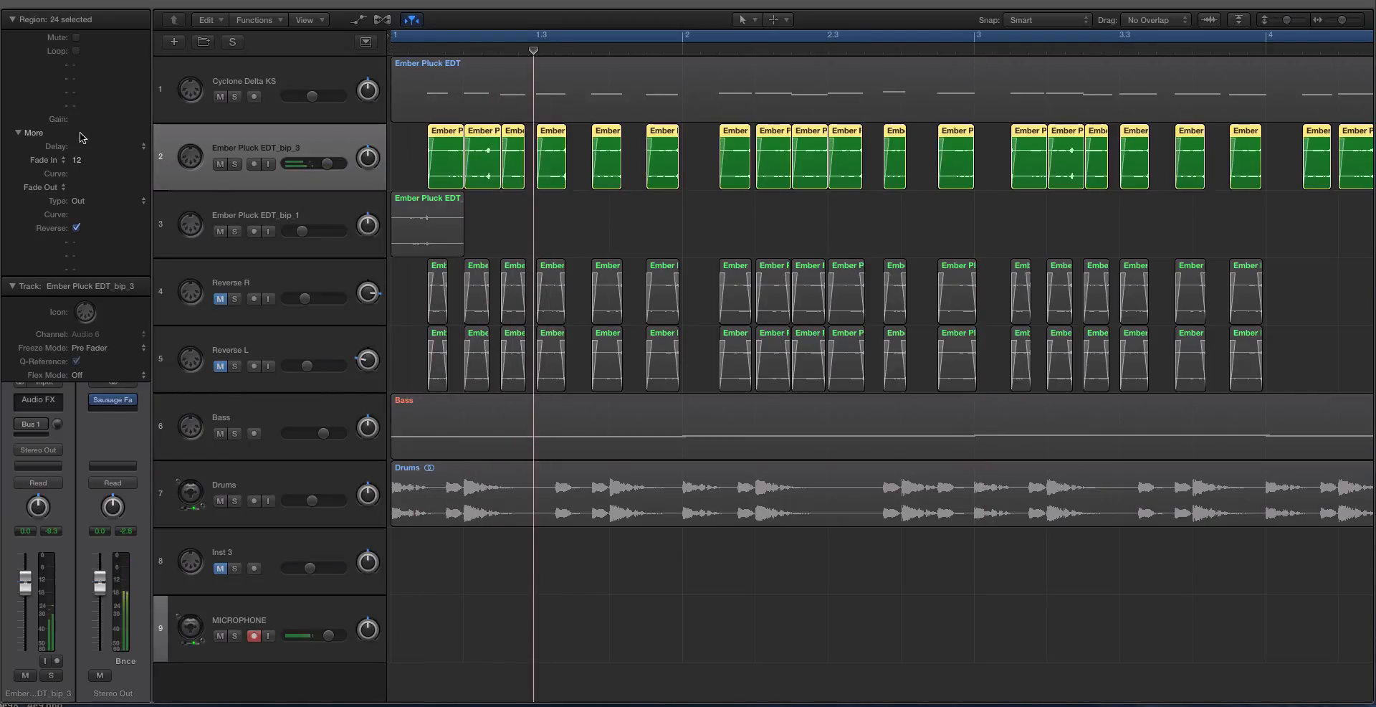
pyautogui.moveTo(79, 191); pyautogui.dragTo(79, 182)
pyautogui.scroll(5, 427, 230)
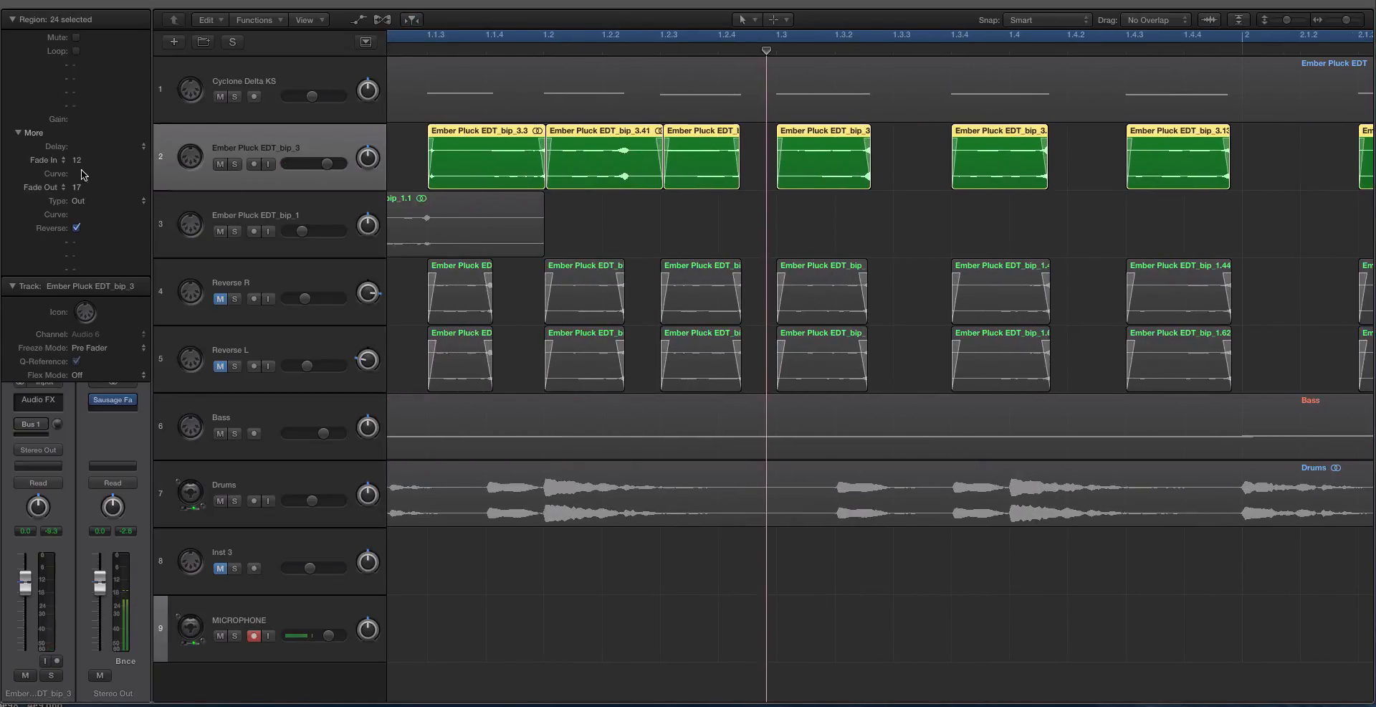
pyautogui.press('space')
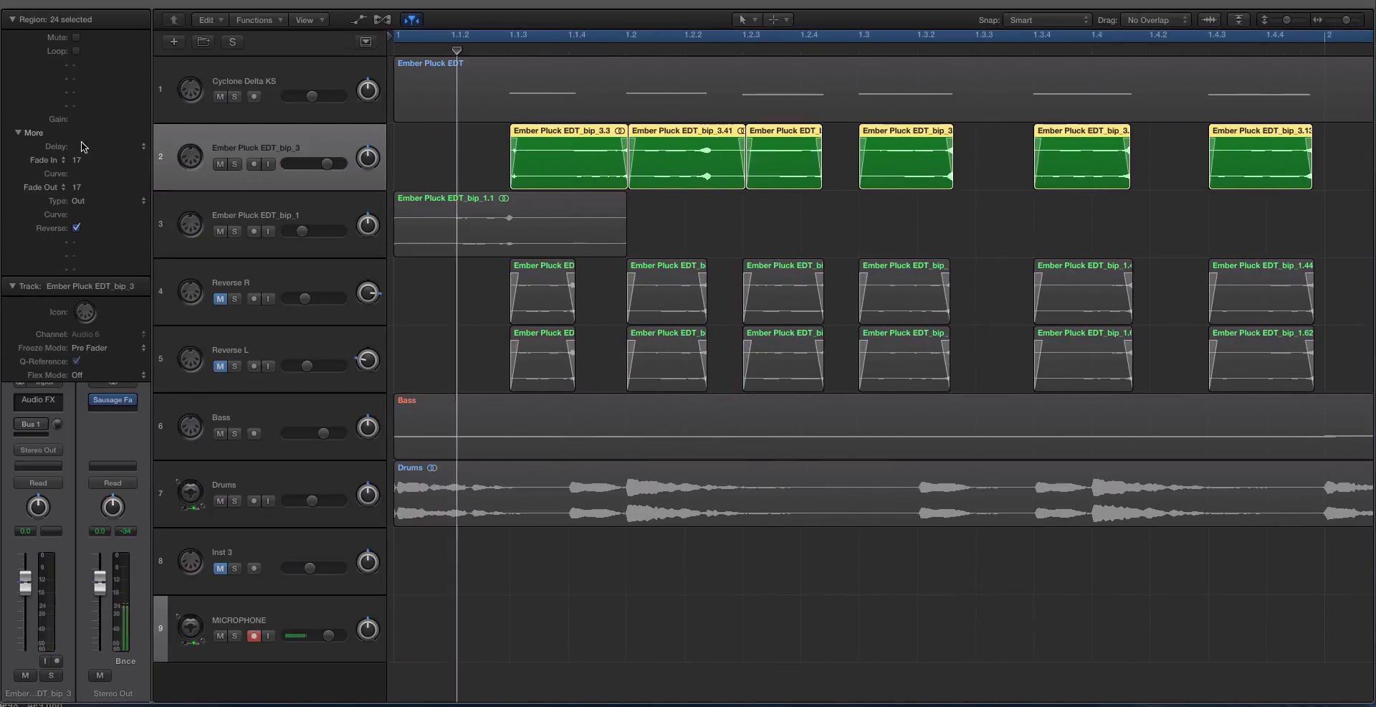
pyautogui.moveTo(82, 164); pyautogui.dragTo(86, 184)
pyautogui.scroll(-4, 573, 255)
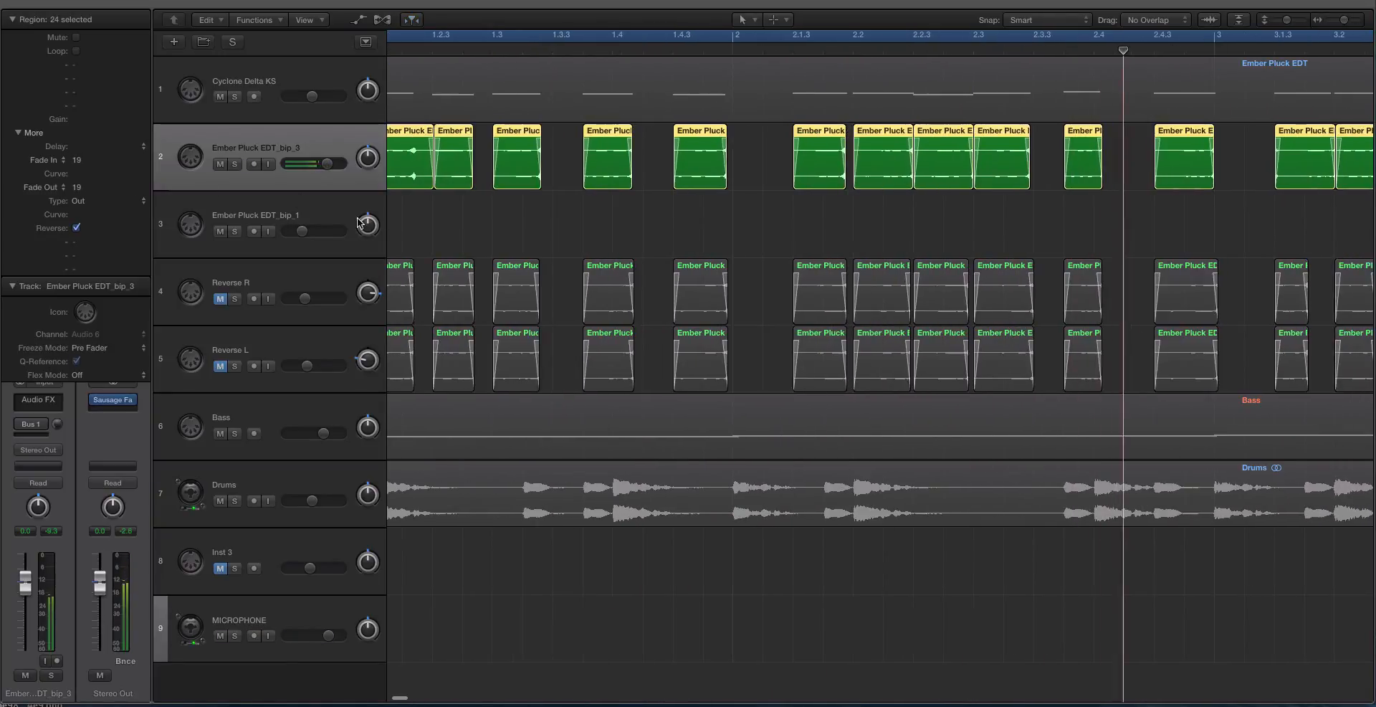
pyautogui.scroll(-1, 593, 251)
pyautogui.hscroll(-2, 574, 259)
pyautogui.press('space')
pyautogui.hotkey('ctrl', 's')
pyautogui.scroll(-4, 593, 258)
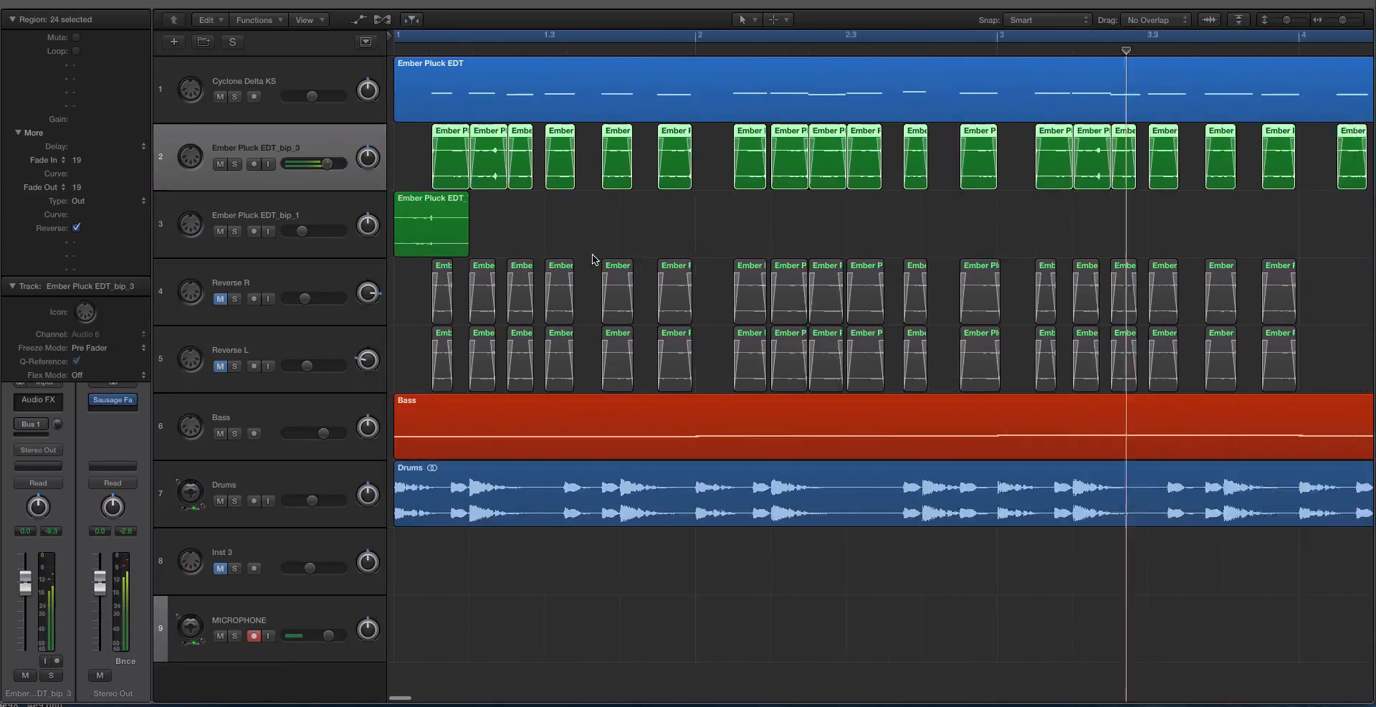
# Delete the old slices on the Reverse R and Reverse L tracks, and move all Ember Pluck EDT_bip_3 slices onto Reverse R.
pyautogui.moveTo(915, 291); pyautogui.dragTo(414, 343)
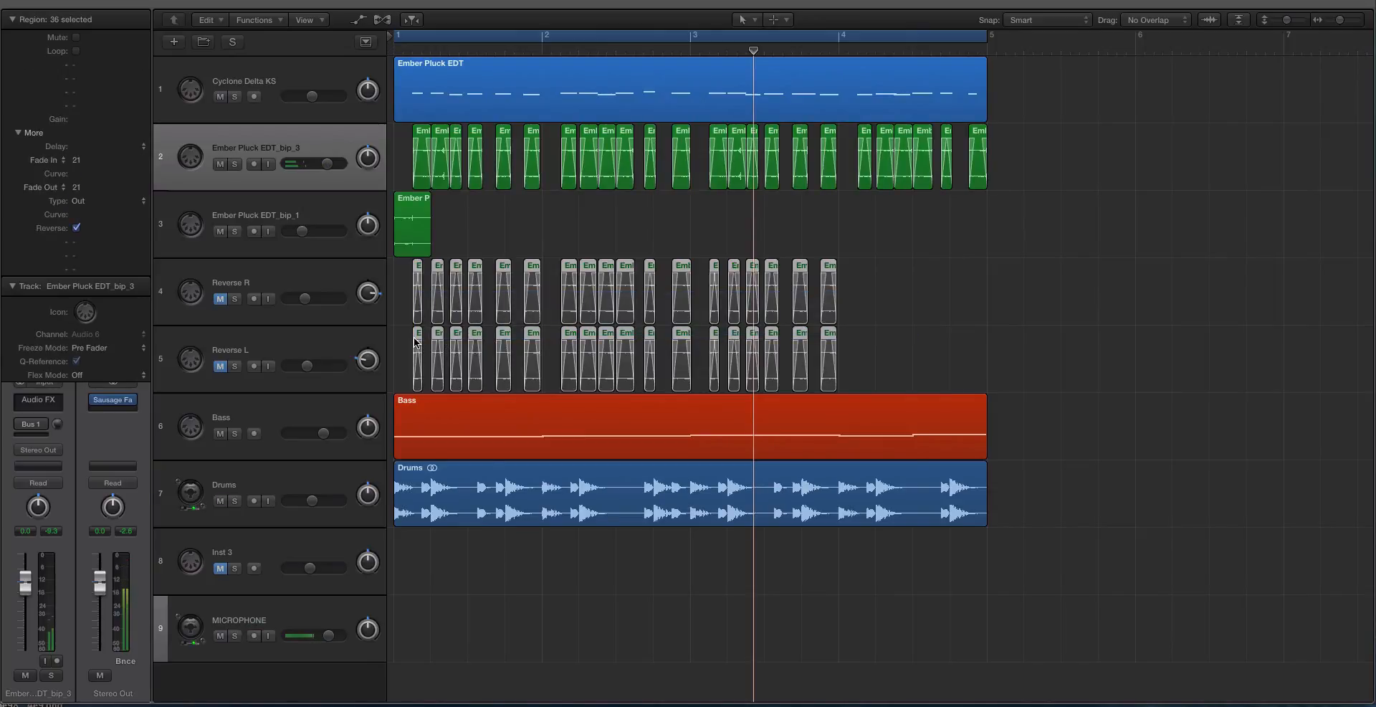
pyautogui.press('Delete')
pyautogui.moveTo(1082, 117); pyautogui.dragTo(408, 185)
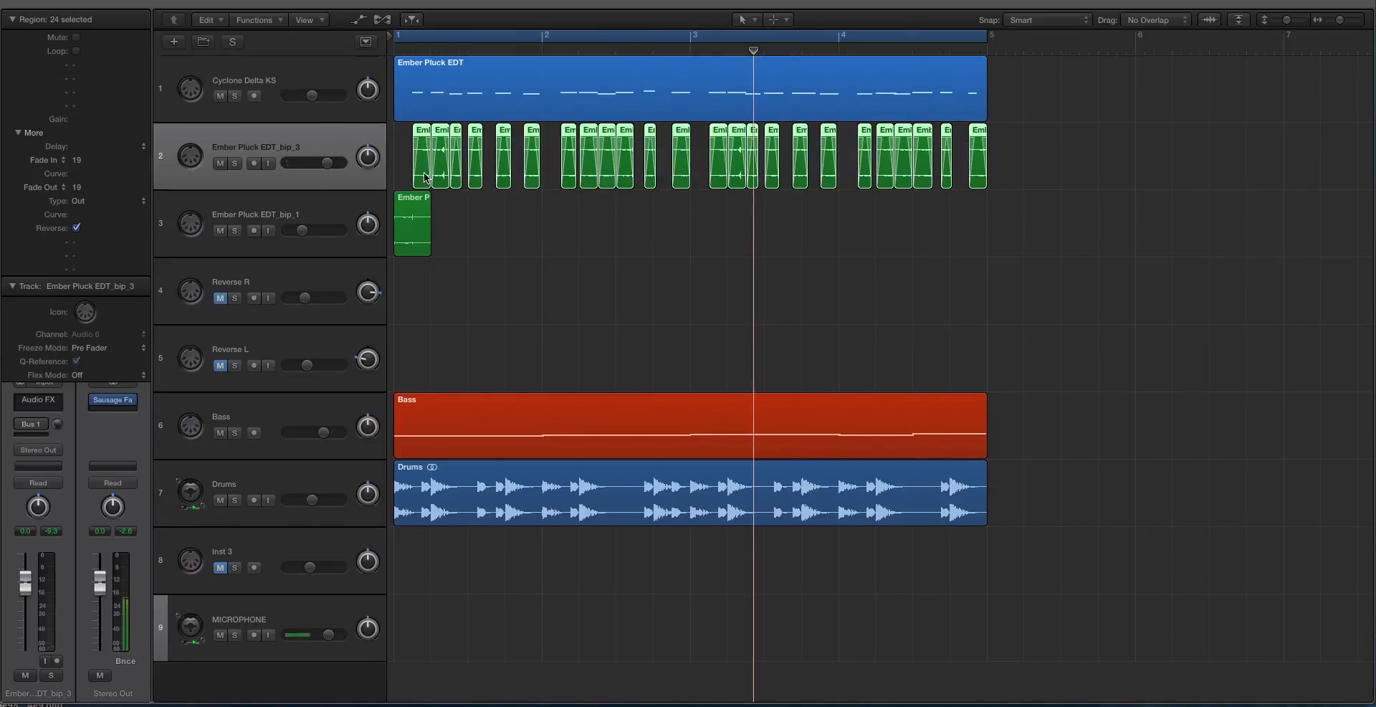
pyautogui.moveTo(420, 138); pyautogui.dragTo(418, 273)
# Move the Reverse R track directly below Cyclone Delta KS and unmute it.
pyautogui.moveTo(311, 271); pyautogui.dragTo(306, 155)
pyautogui.click(220, 164)
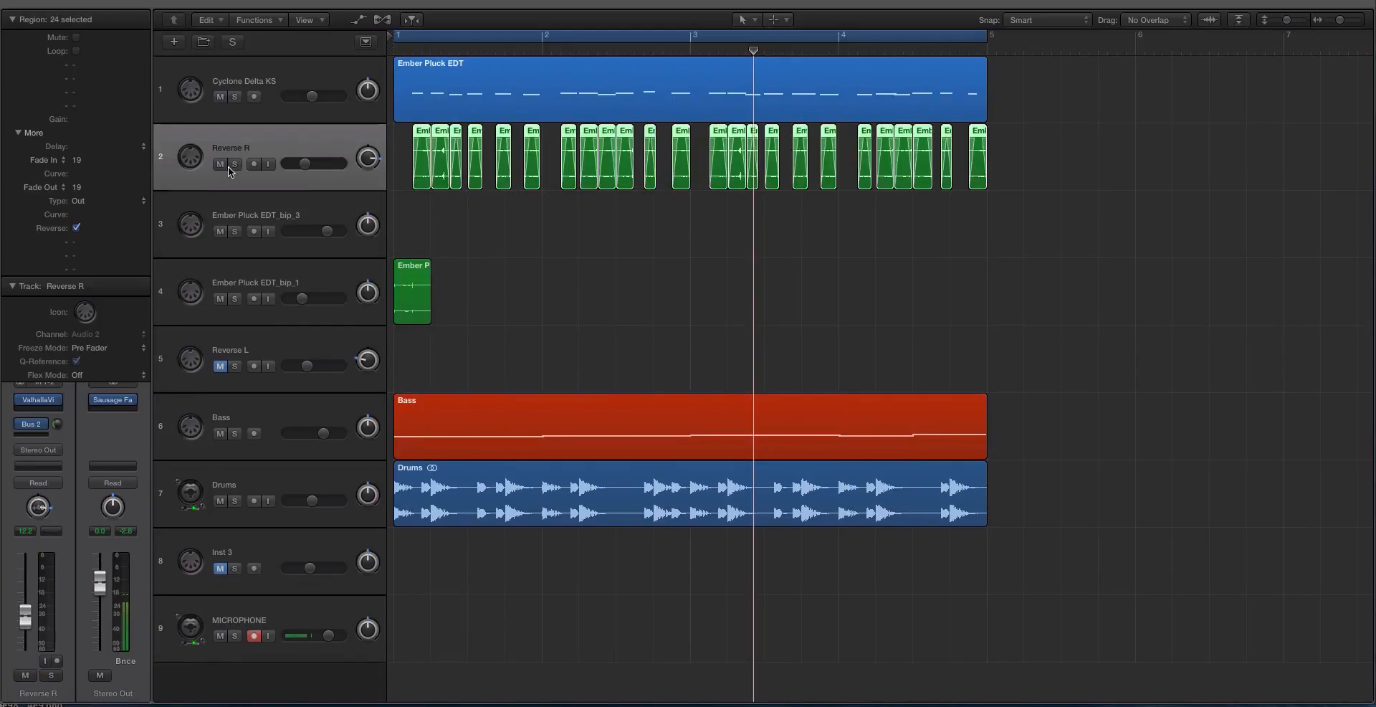
pyautogui.press('super+Right')
pyautogui.press('super+Right')
pyautogui.press('super+Right')
# Bypass the Valhalla reverb on Reverse R and open the Stereo Delay on its Bus 2 send.
pyautogui.click(11, 19)
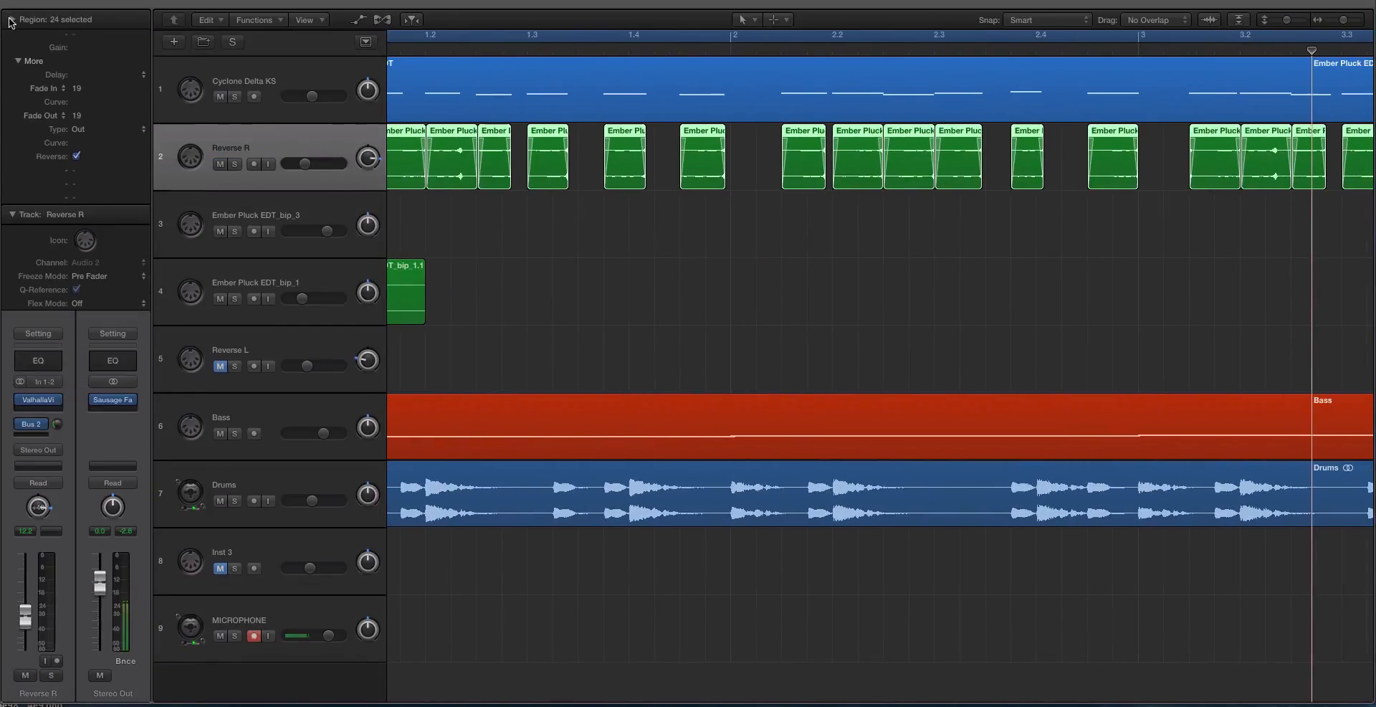
pyautogui.click(25, 393)
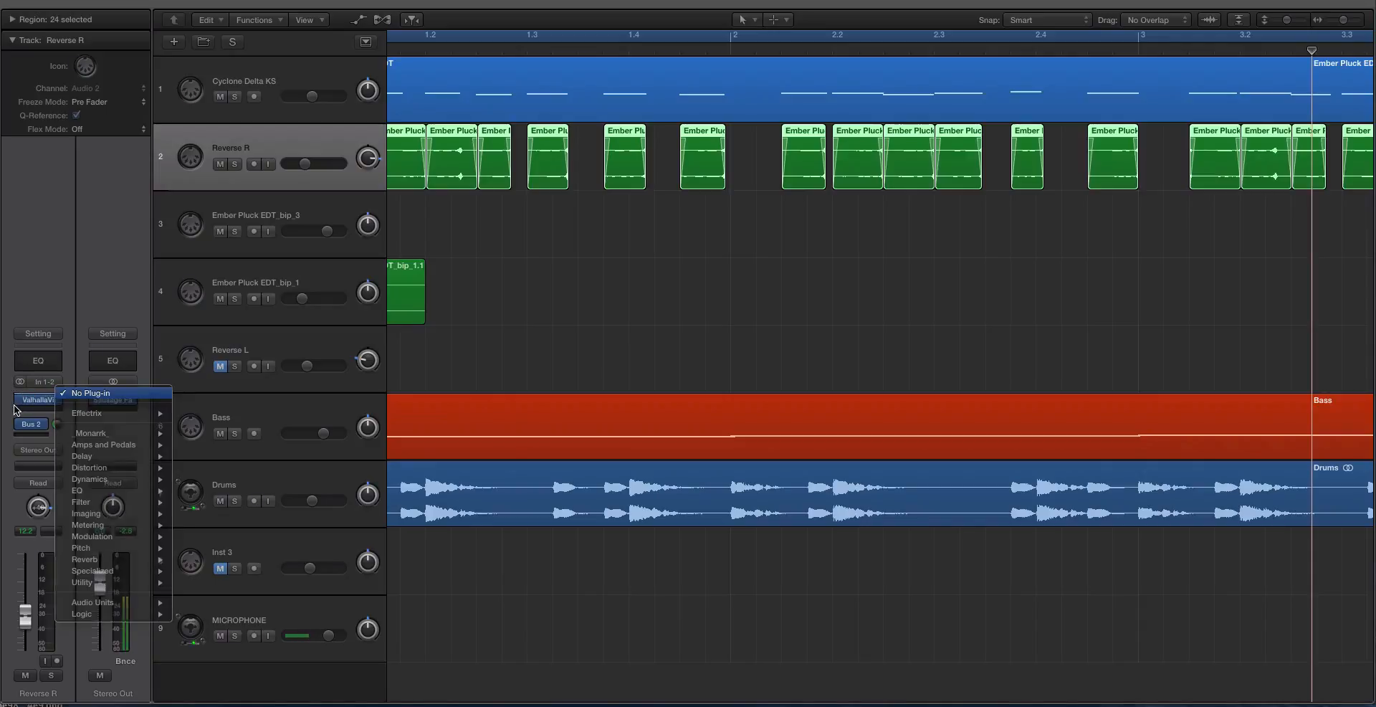
pyautogui.click(21, 399)
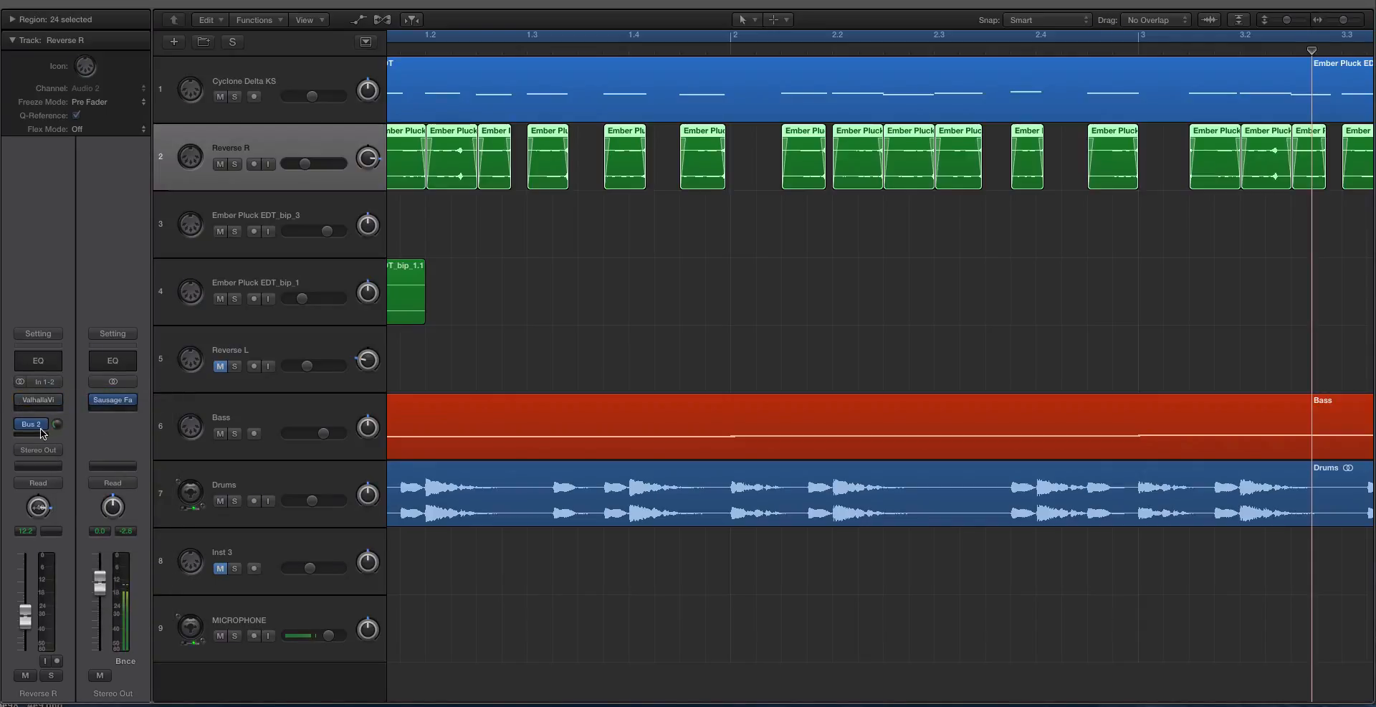
pyautogui.click(41, 429)
pyautogui.click(112, 399)
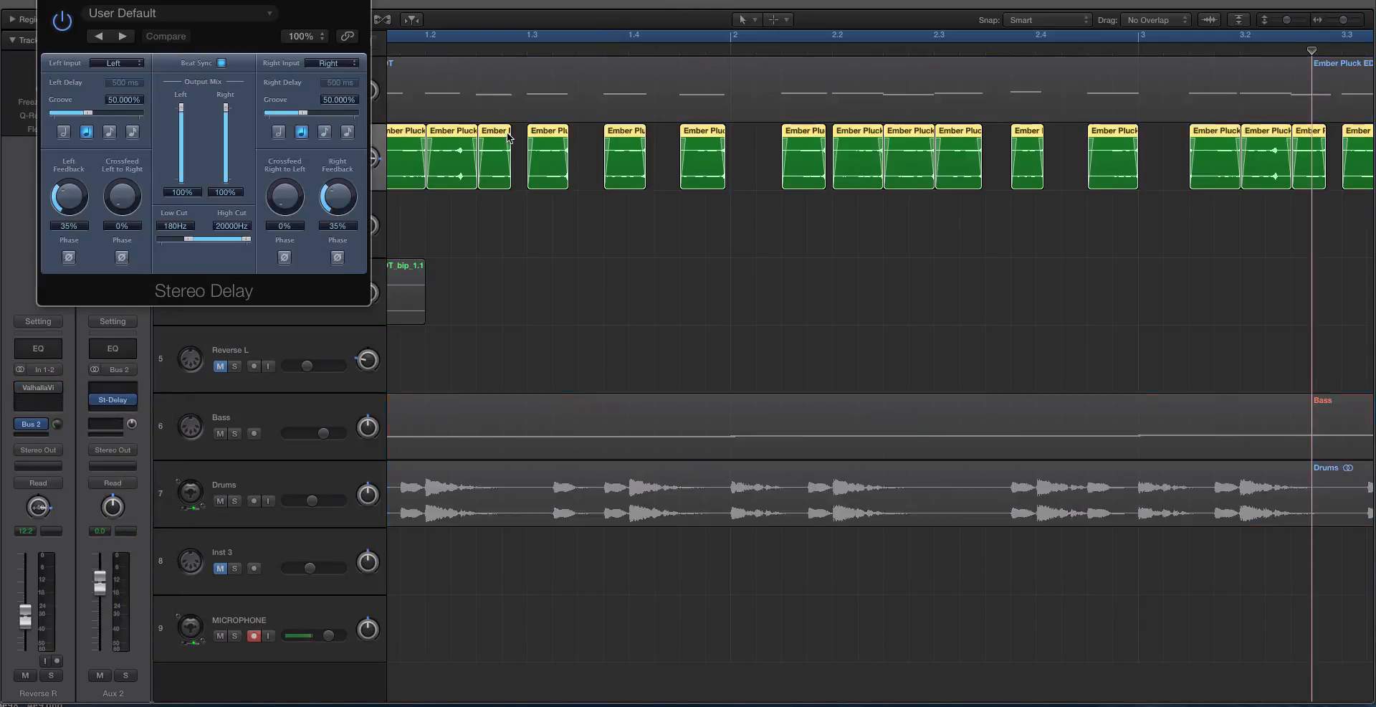
# Audition the Reverse R slices soloed with the track panned to centre, and restore the Valhalla reverb and the full mix.
pyautogui.press('space')
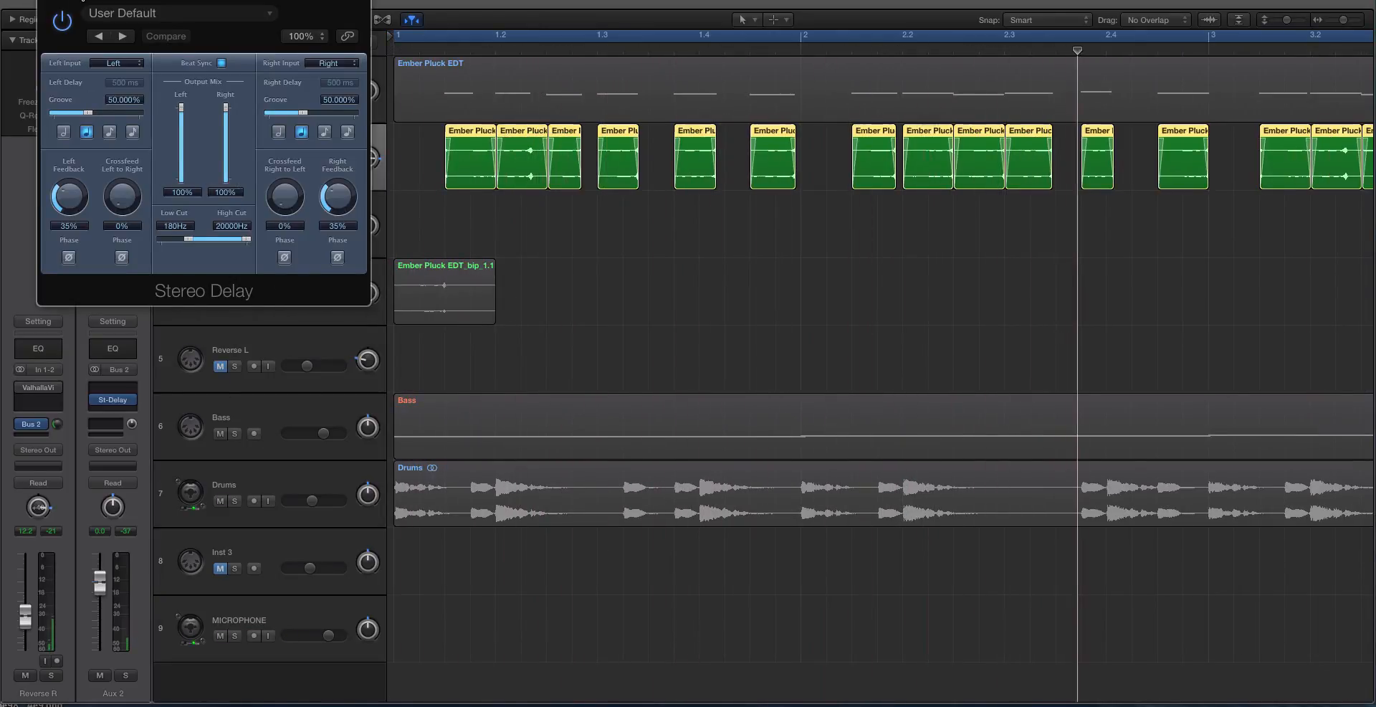
pyautogui.moveTo(81, 0); pyautogui.dragTo(628, 104)
pyautogui.moveTo(368, 158); pyautogui.dragTo(372, 204)
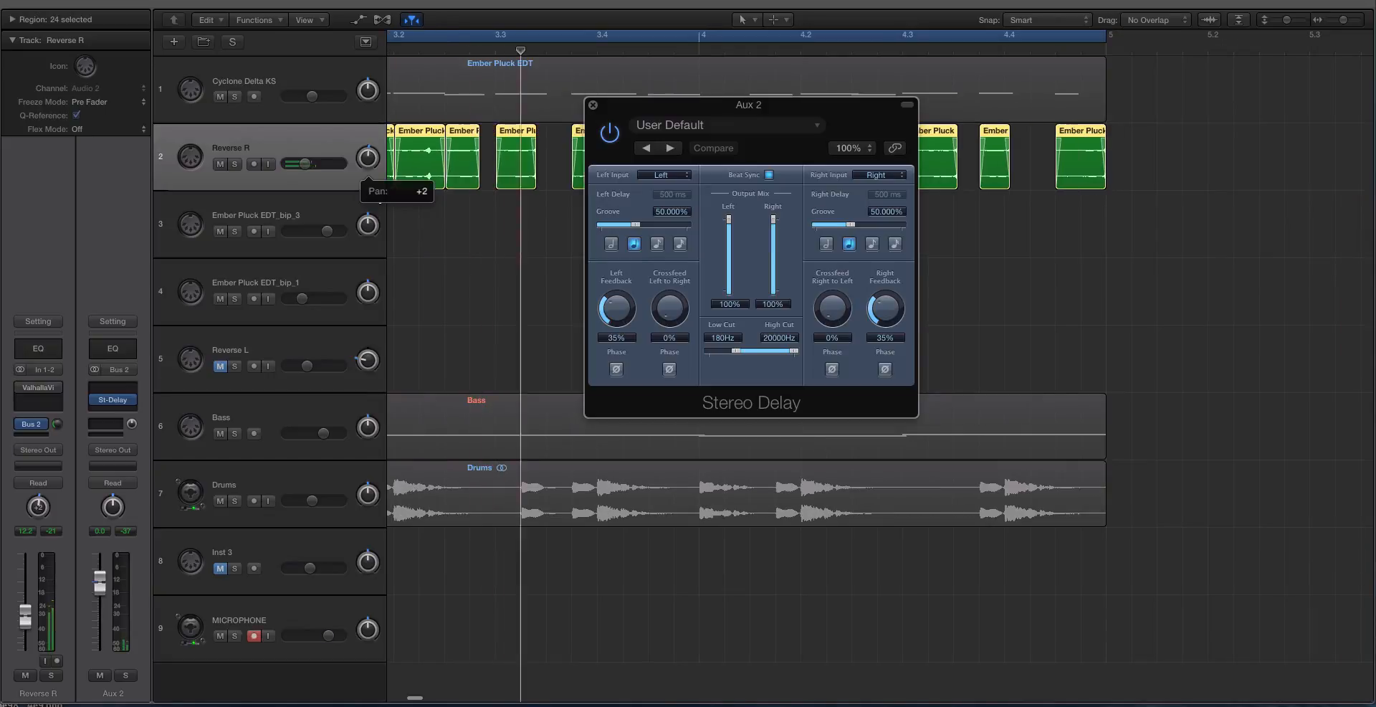
pyautogui.click(126, 676)
pyautogui.click(593, 105)
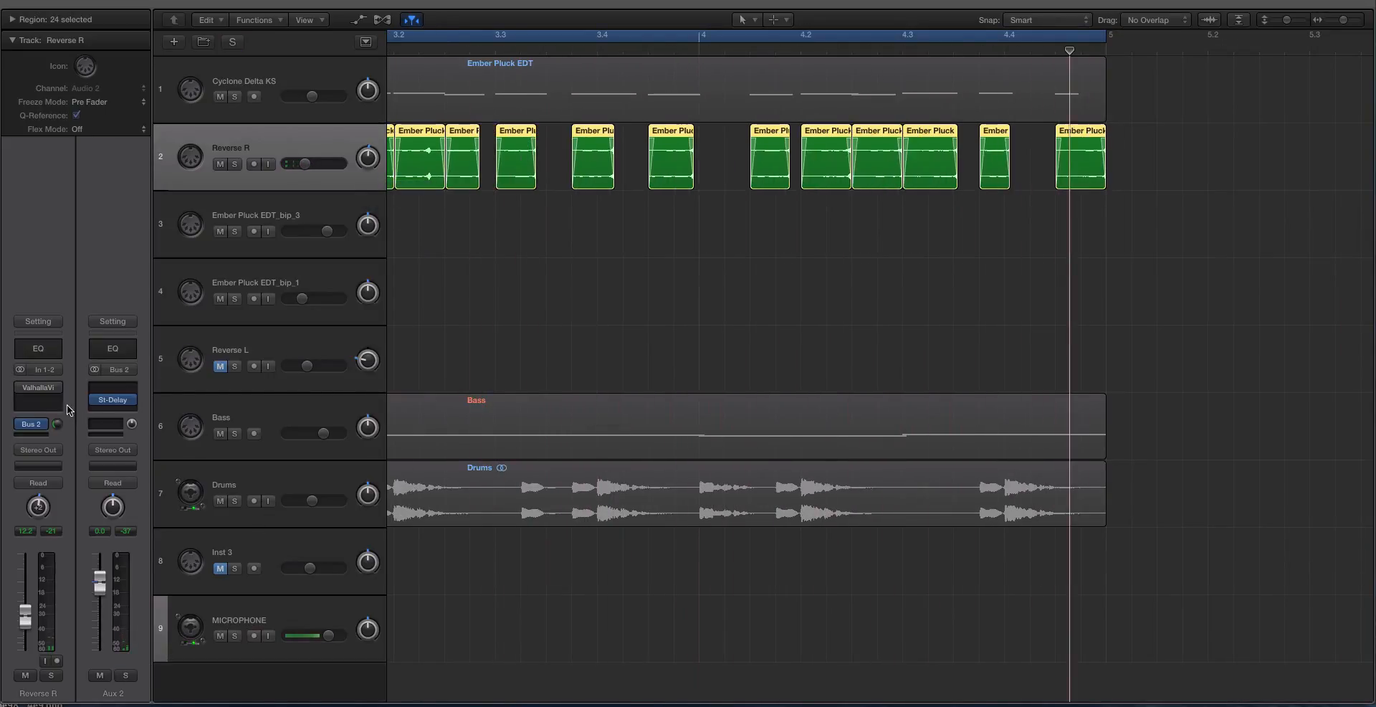
pyautogui.hscroll(-5, 621, 205)
pyautogui.scroll(-3, 612, 194)
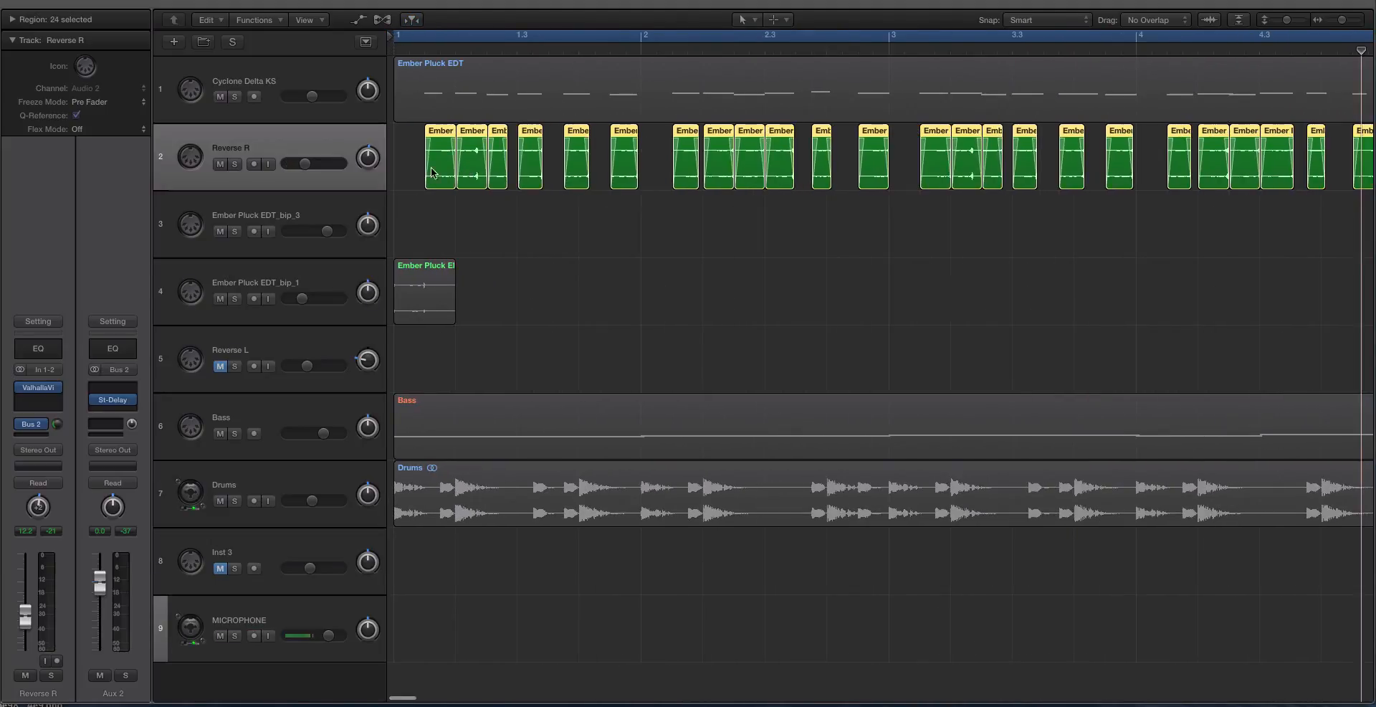
pyautogui.hotkey('ctrl', 's')
# Delete the empty Ember Pluck EDT_bip_3 track, and place Reverse R, panned to the right, directly above Reverse L.
pyautogui.click(267, 215)
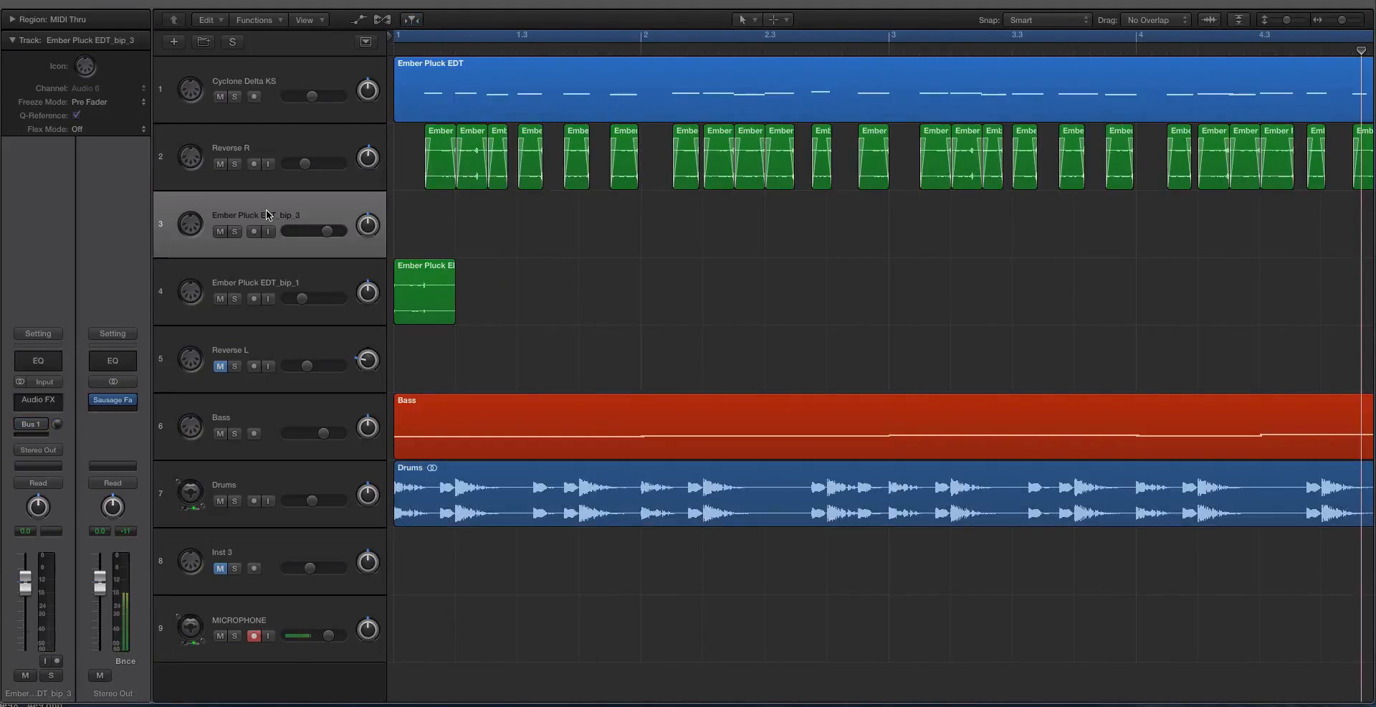
pyautogui.press('super+BackSpace')
pyautogui.moveTo(297, 143); pyautogui.dragTo(292, 235)
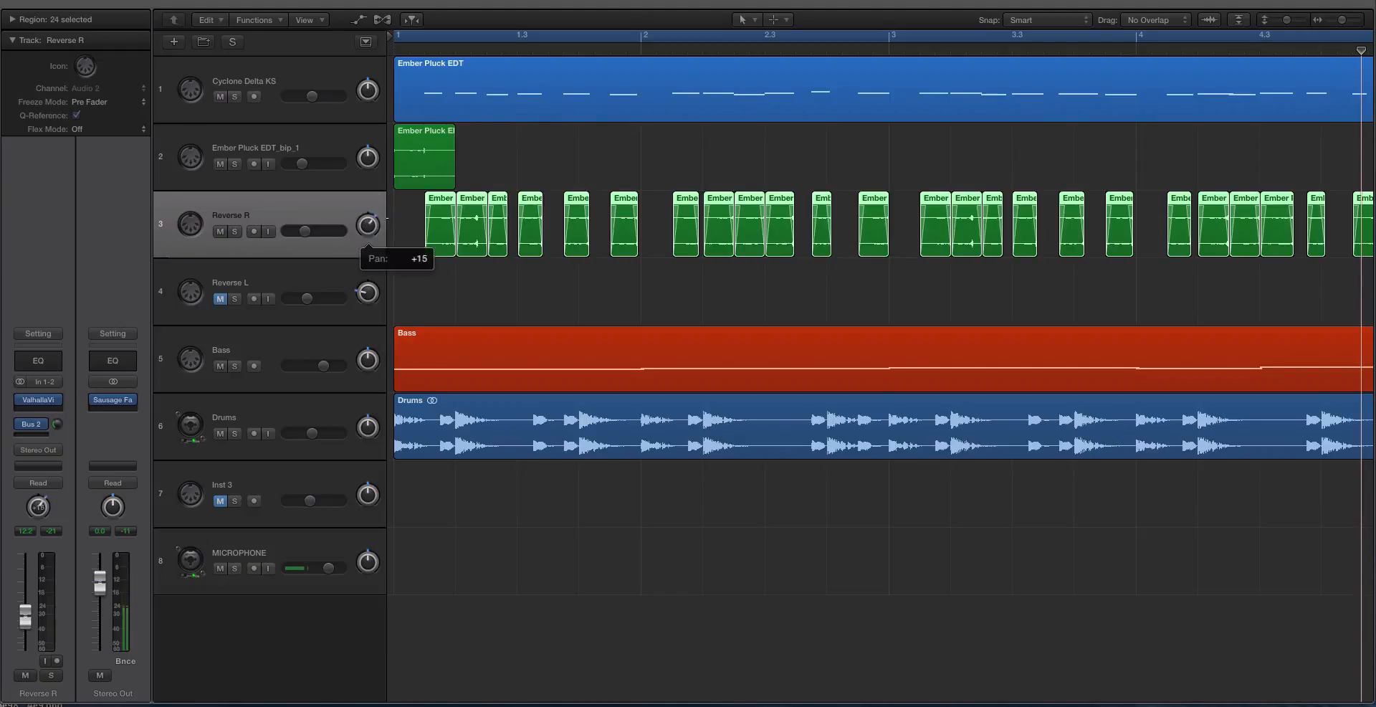
# Copy all the slices from Reverse R to Reverse L at the same positions and unmute Reverse L.
pyautogui.scroll(-3, 1011, 260)
pyautogui.moveTo(1063, 244); pyautogui.dragTo(420, 304)
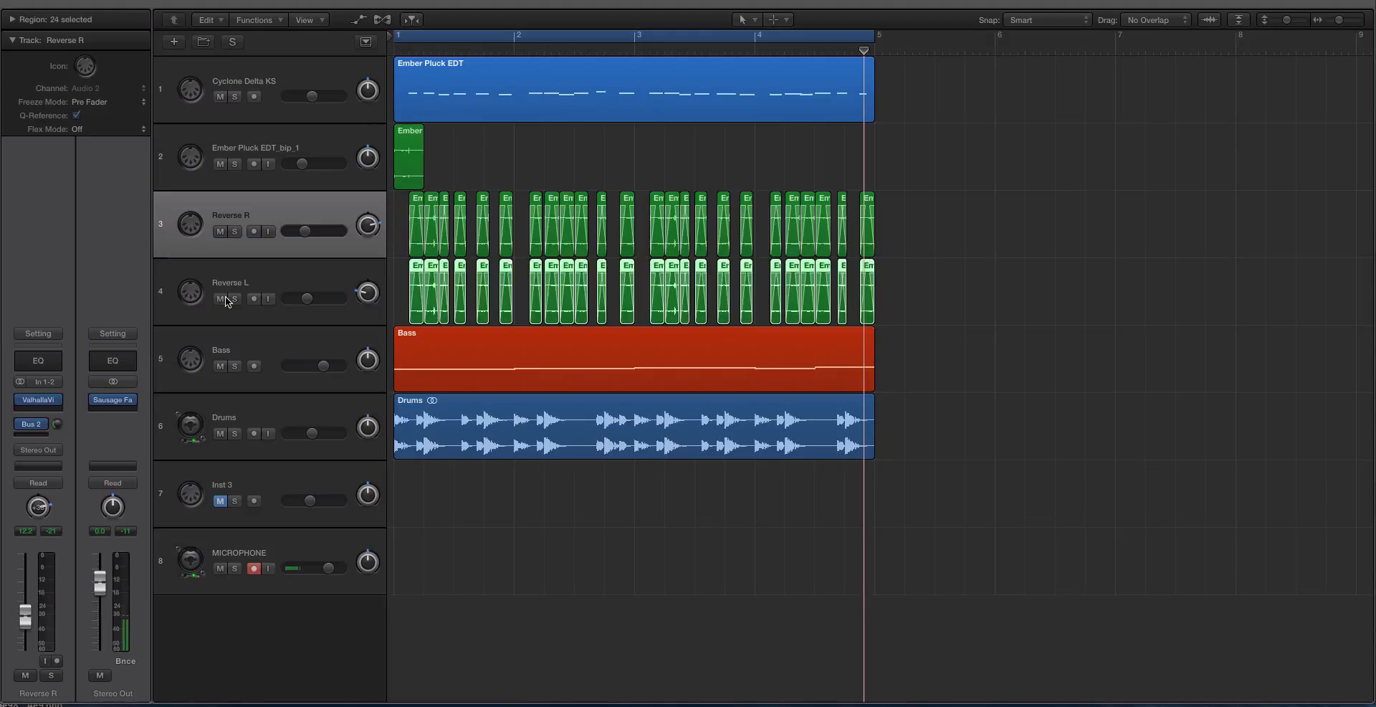
# Play the Reverse R and Reverse L slices soloed together with the Bass region, and turn soloing off.
pyautogui.moveTo(912, 209); pyautogui.dragTo(356, 280)
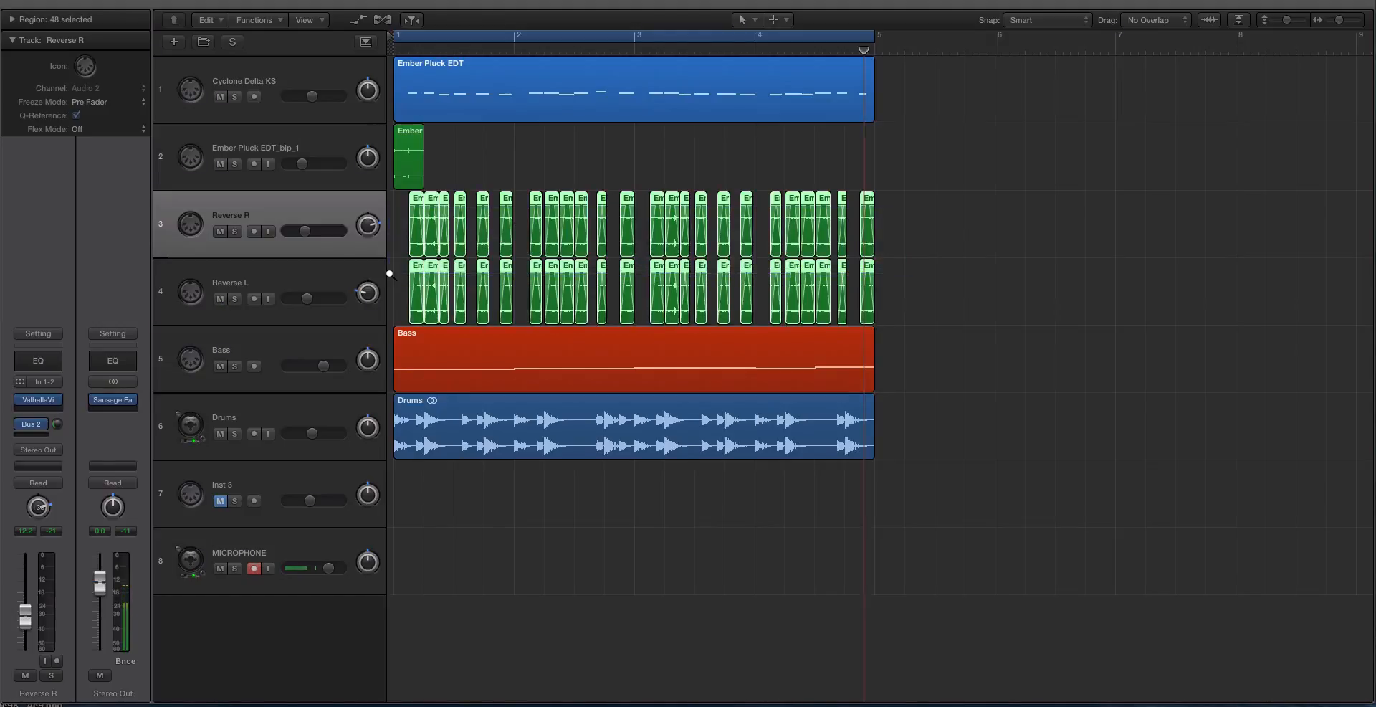
pyautogui.press('super+Right')
pyautogui.keyDown('shift'); pyautogui.click(540, 371); pyautogui.keyUp('shift')
pyautogui.press('super+Right')
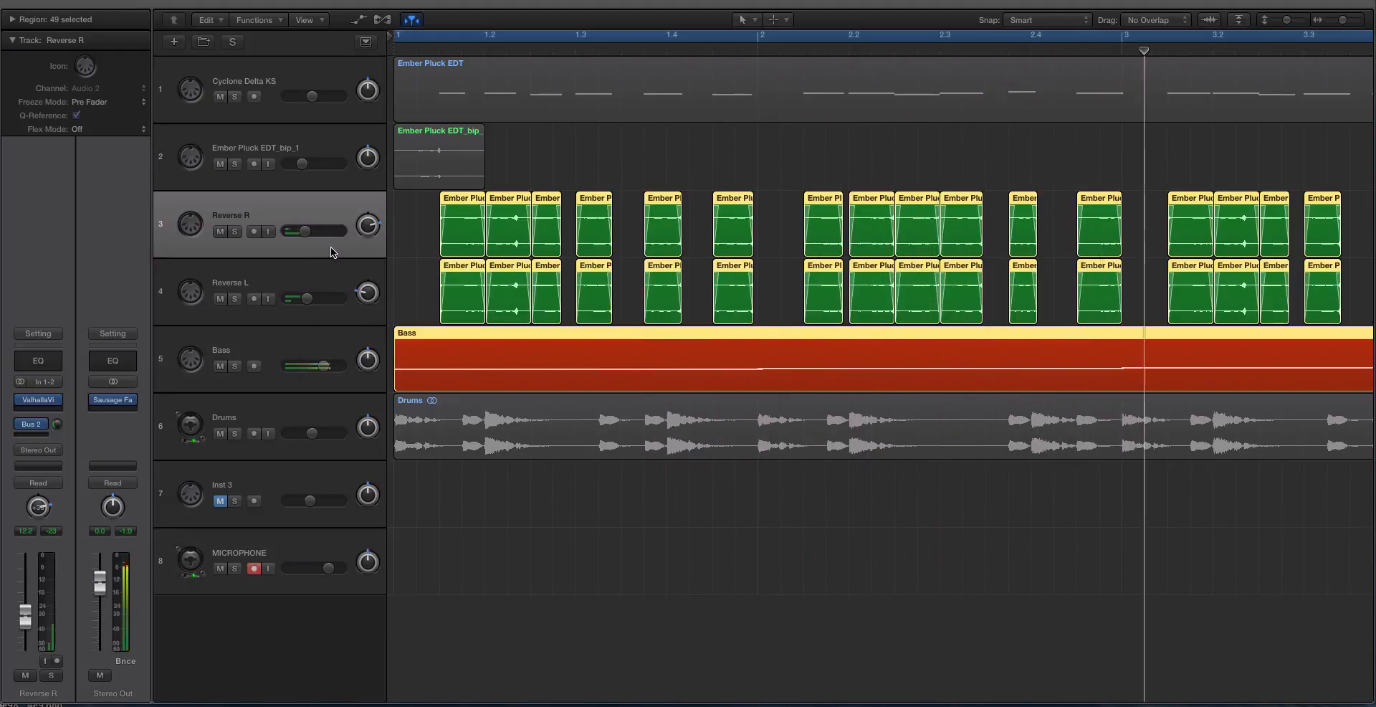
pyautogui.press('space')
pyautogui.hotkey('ctrl', 's')
# Play the Ember Pluck MIDI region soloed together with the Reverse R and Reverse L slices, and return to the full mix.
pyautogui.click(513, 84)
pyautogui.hotkey('ctrl', 's')
pyautogui.moveTo(410, 218); pyautogui.dragTo(1220, 280)
pyautogui.press('space')
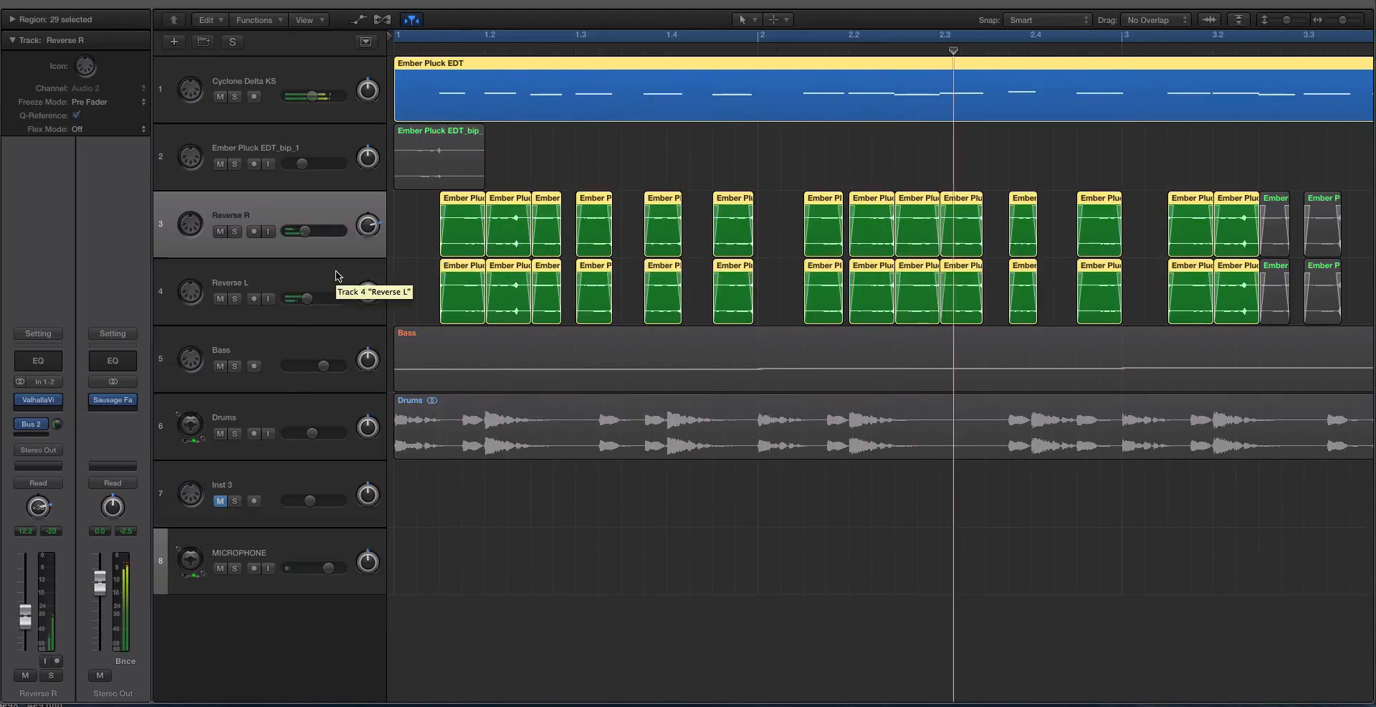
pyautogui.hotkey('ctrl', 's')
# Lower the volume of Reverse R and Reverse L together during playback, bringing Reverse R to -14.4 dB.
pyautogui.press('super+Left')
pyautogui.press('super+Left')
pyautogui.press('Down')
pyautogui.press('Down')
pyautogui.press('Down')
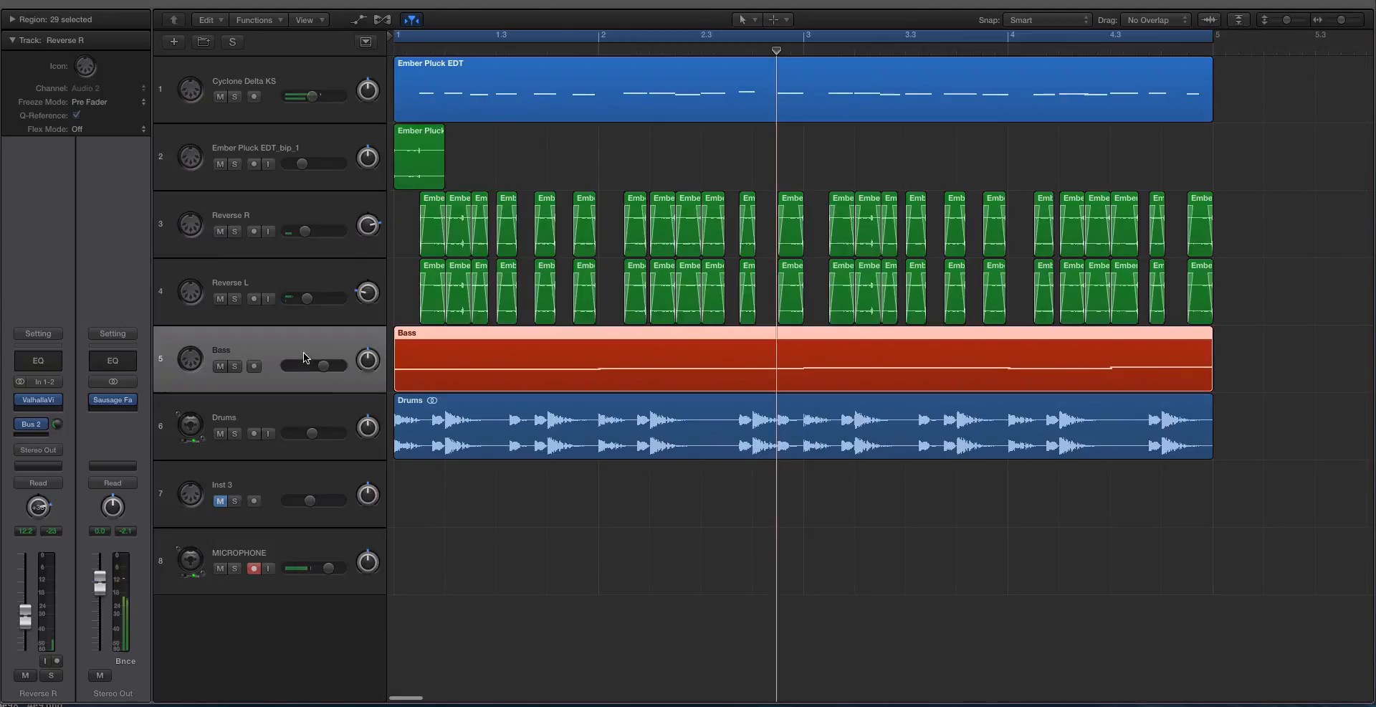
pyautogui.click(331, 218)
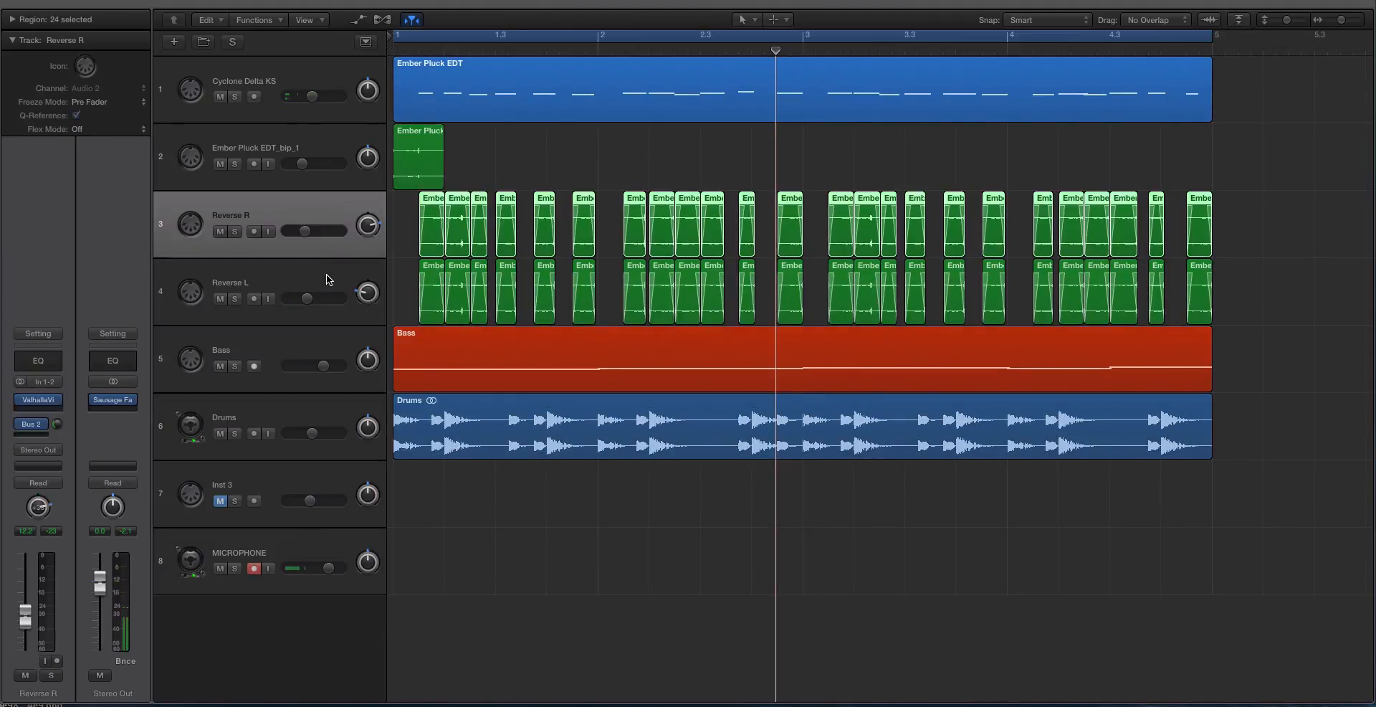
pyautogui.keyDown('shift'); pyautogui.click(329, 276); pyautogui.keyUp('shift')
pyautogui.hotkey('shift', 'space')
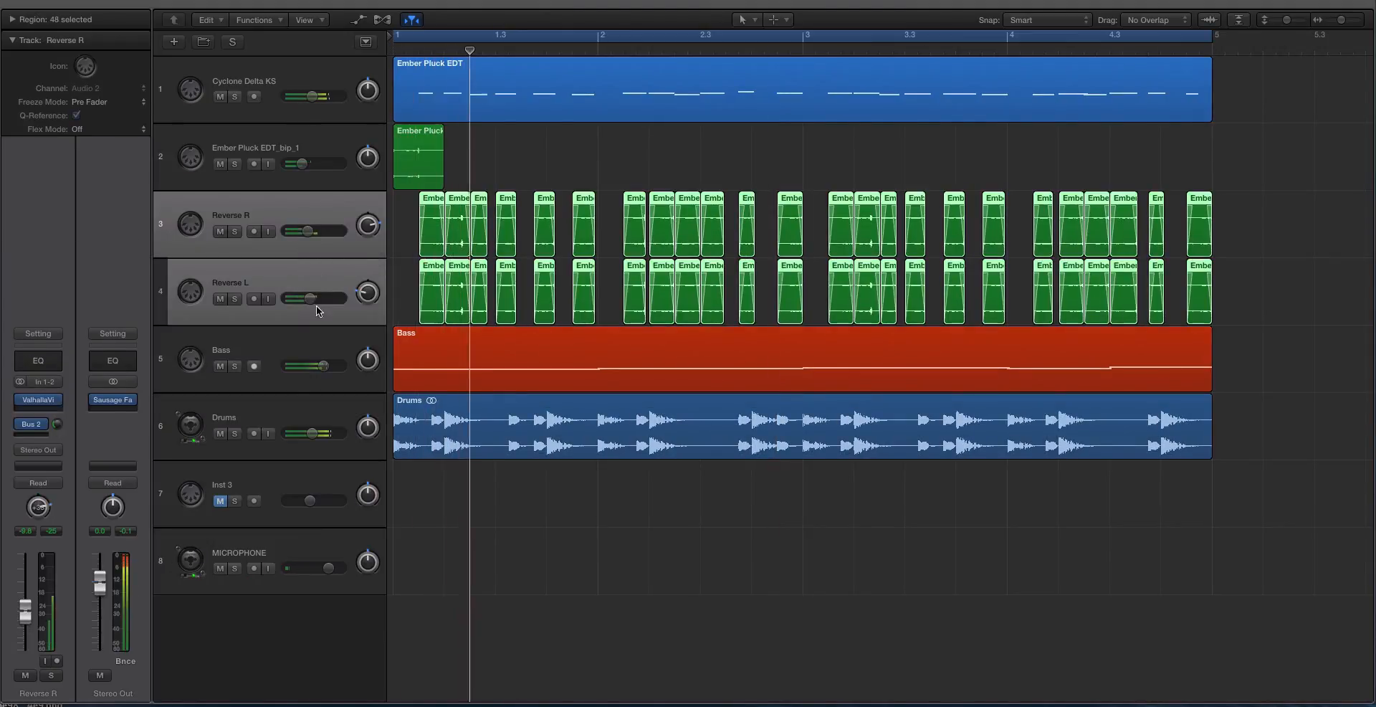
pyautogui.moveTo(316, 306); pyautogui.dragTo(310, 306)
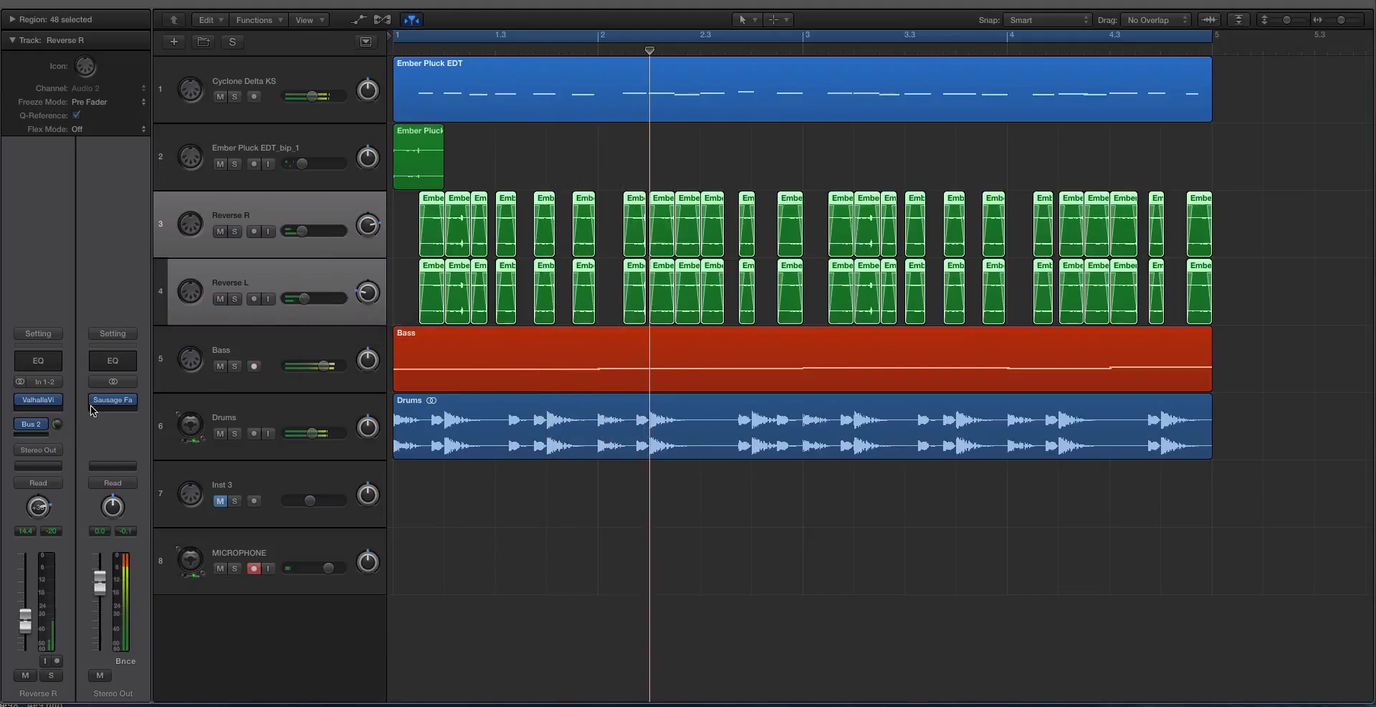
# Check the Reverse L and Reverse R channel settings during playback, and compare the mix with Cyclone Delta KS muted and unmuted.
pyautogui.click(57, 423)
pyautogui.click(288, 291)
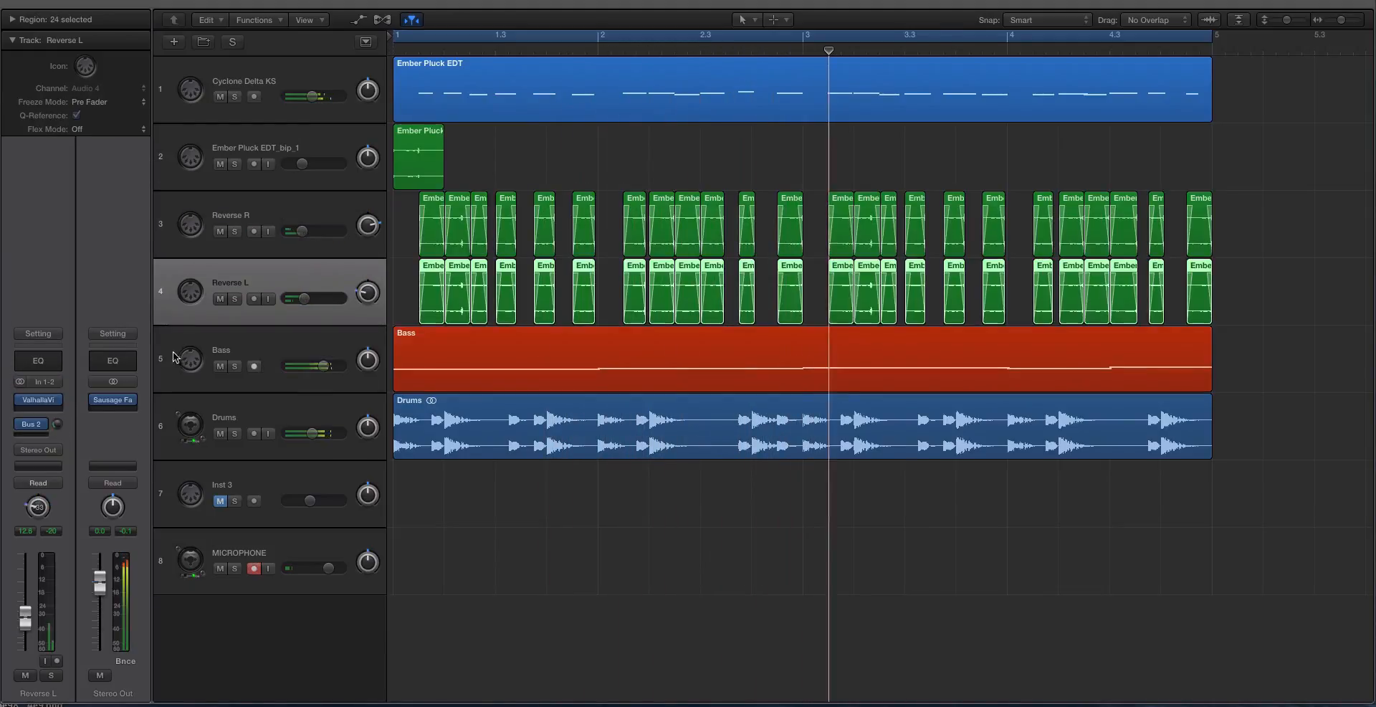
pyautogui.click(304, 207)
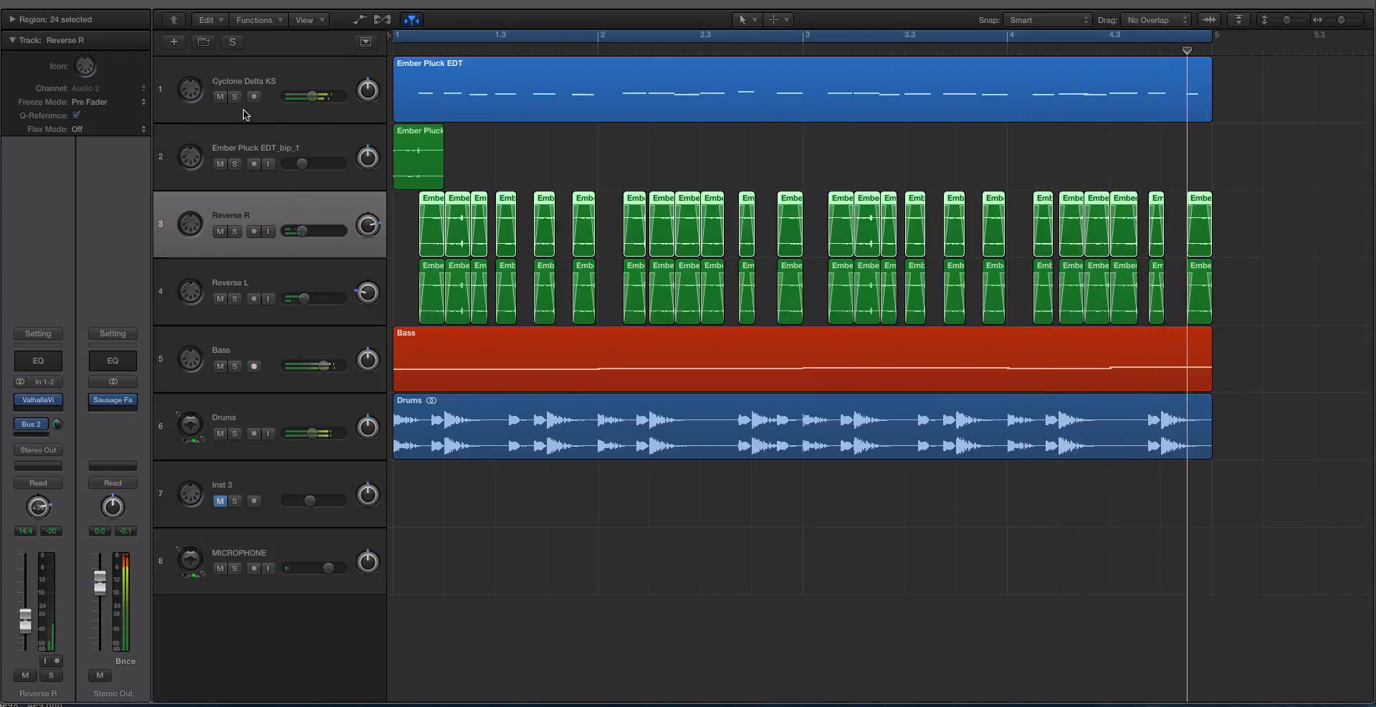
pyautogui.click(220, 96)
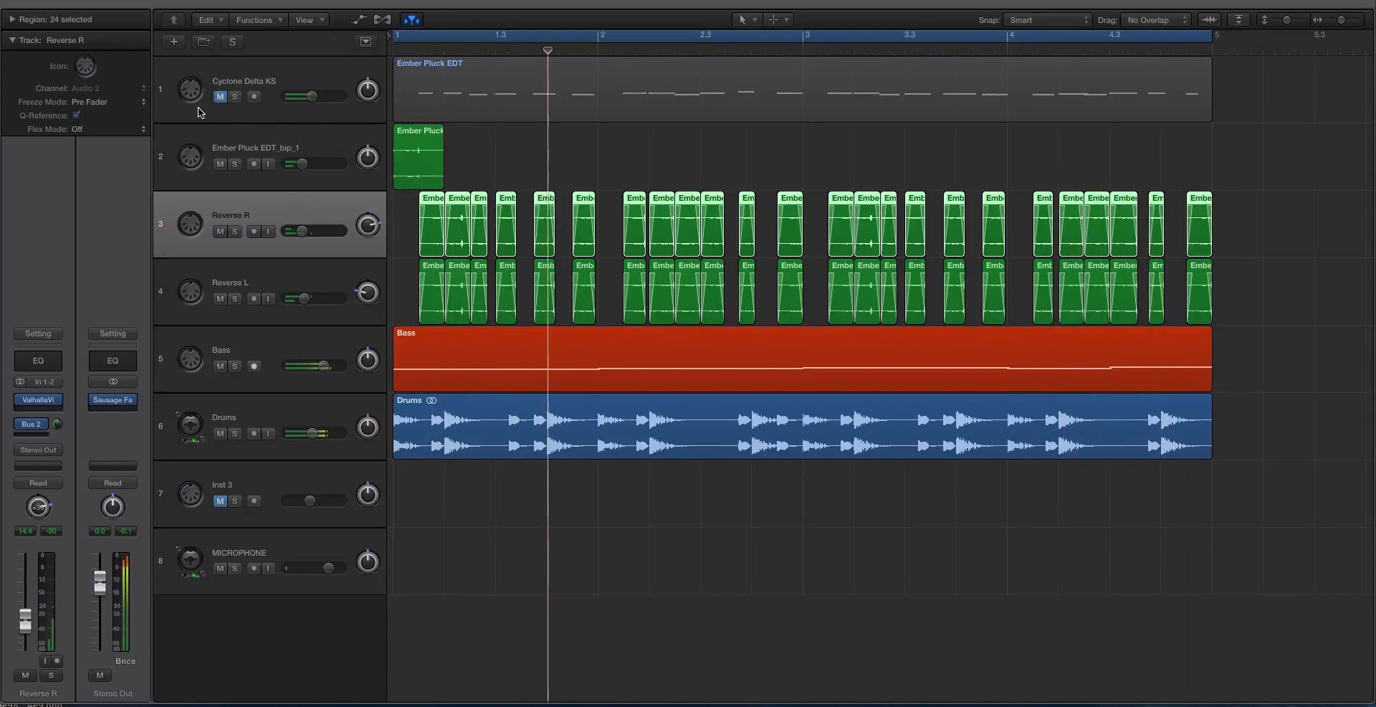
pyautogui.click(219, 97)
pyautogui.press('space')
# Move Reverse R and Reverse L directly below Cyclone Delta KS, and solo their slices together with the Ember Pluck MIDI region.
pyautogui.keyDown('shift'); pyautogui.click(306, 282); pyautogui.keyUp('shift')
pyautogui.moveTo(287, 207); pyautogui.dragTo(300, 122)
pyautogui.moveTo(1340, 274); pyautogui.dragTo(425, 78)
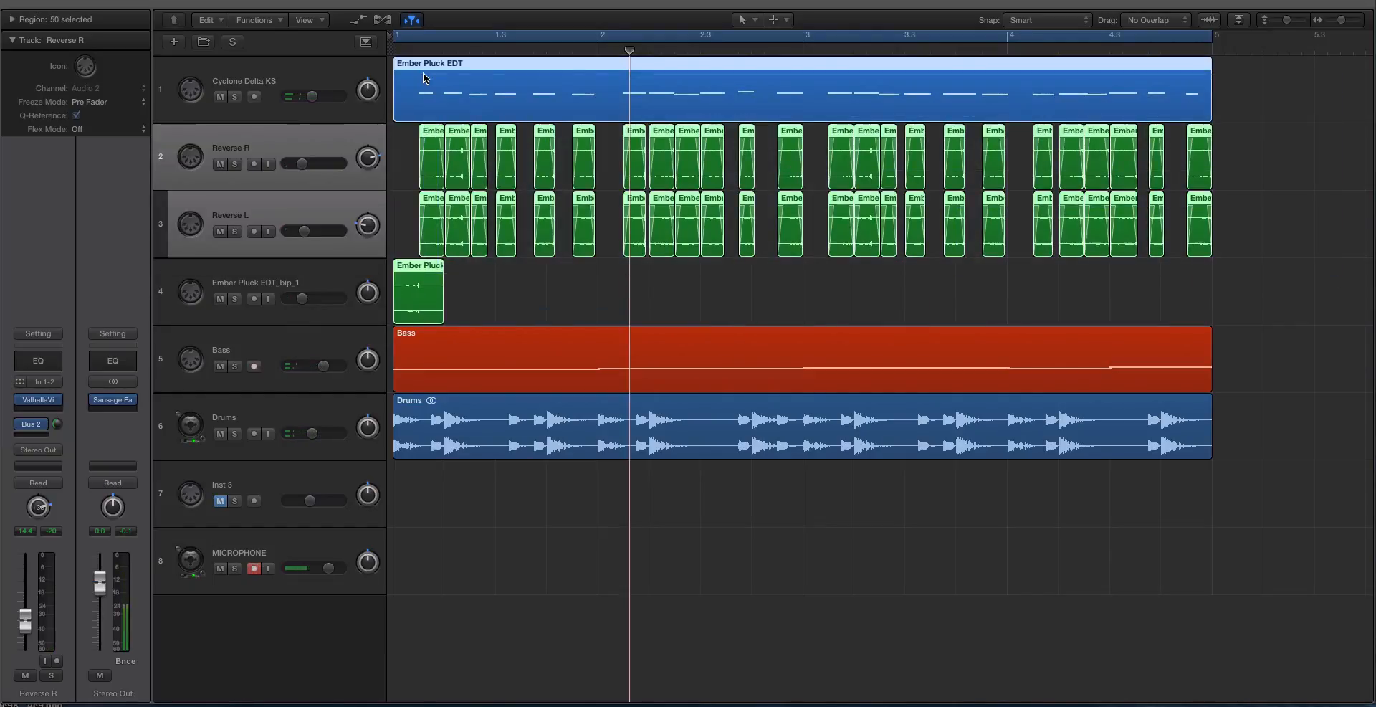
pyautogui.moveTo(1262, 245); pyautogui.dragTo(421, 76)
pyautogui.scroll(3, 427, 77)
pyautogui.hotkey('ctrl', 's')
pyautogui.hscroll(-2, 519, 91)
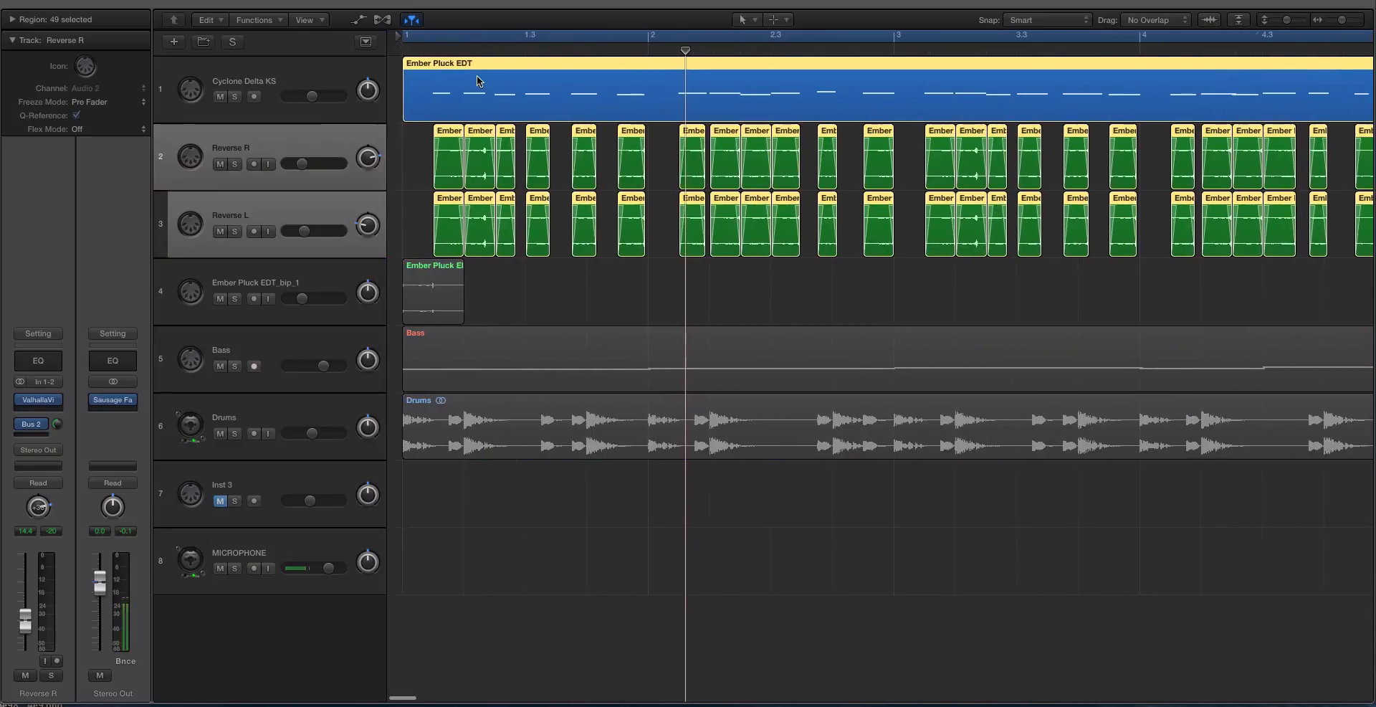
# Lower the Reverse R and Reverse L volumes together during playback, bringing Reverse R to -15.8 dB, and turn soloing off.
pyautogui.press('super+Right')
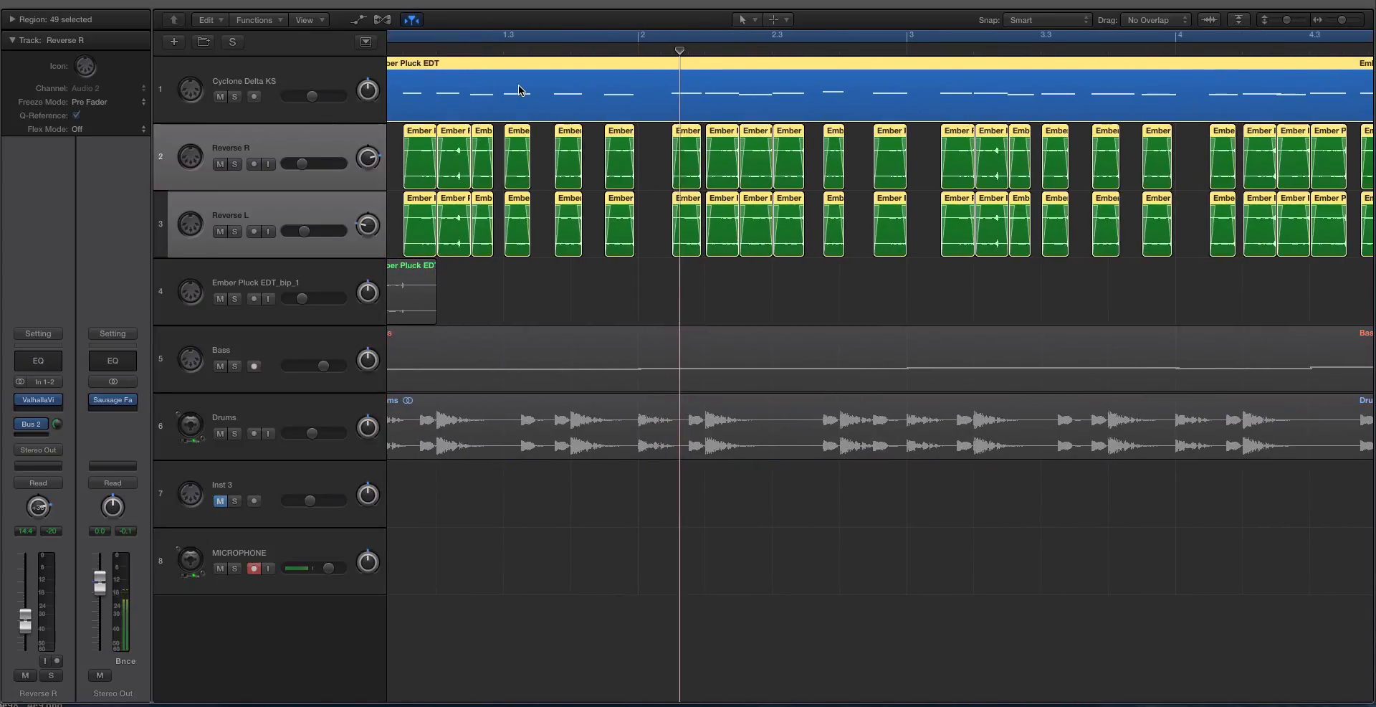
pyautogui.press('space')
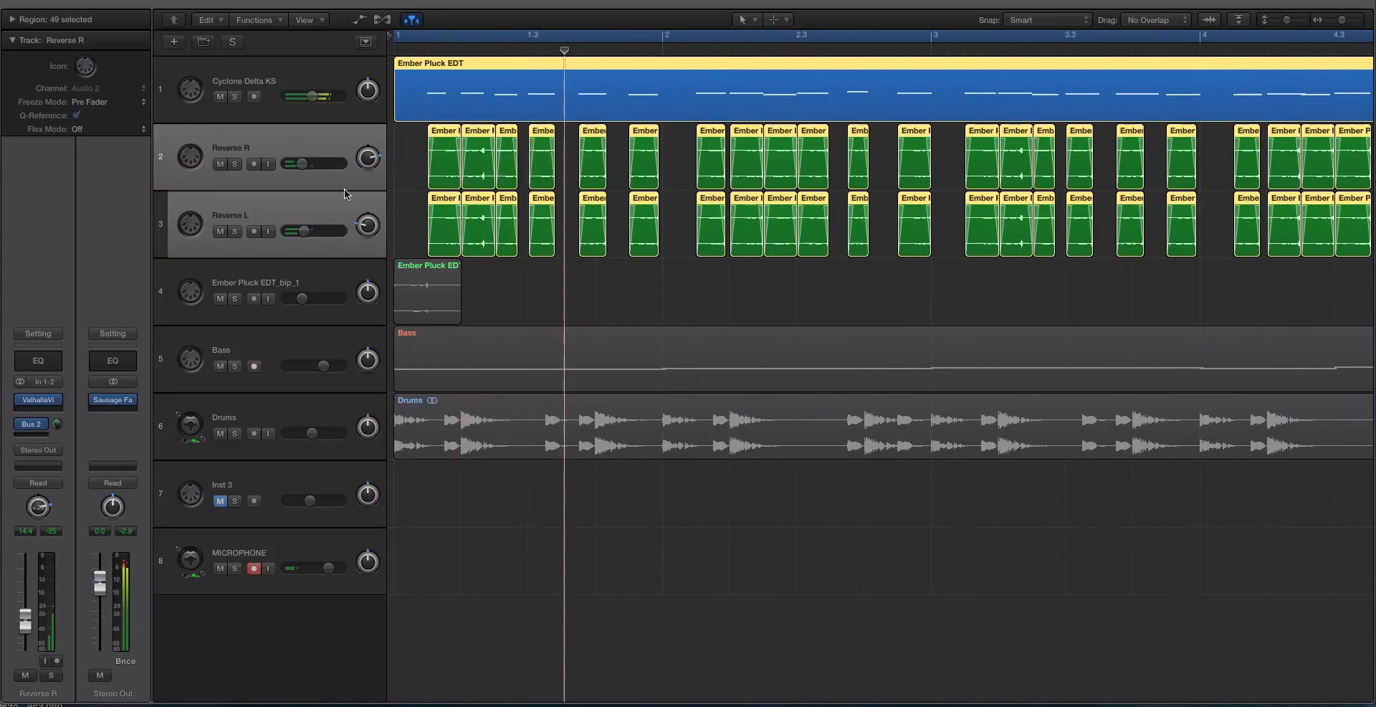
pyautogui.moveTo(305, 167); pyautogui.dragTo(300, 166)
pyautogui.click(297, 173)
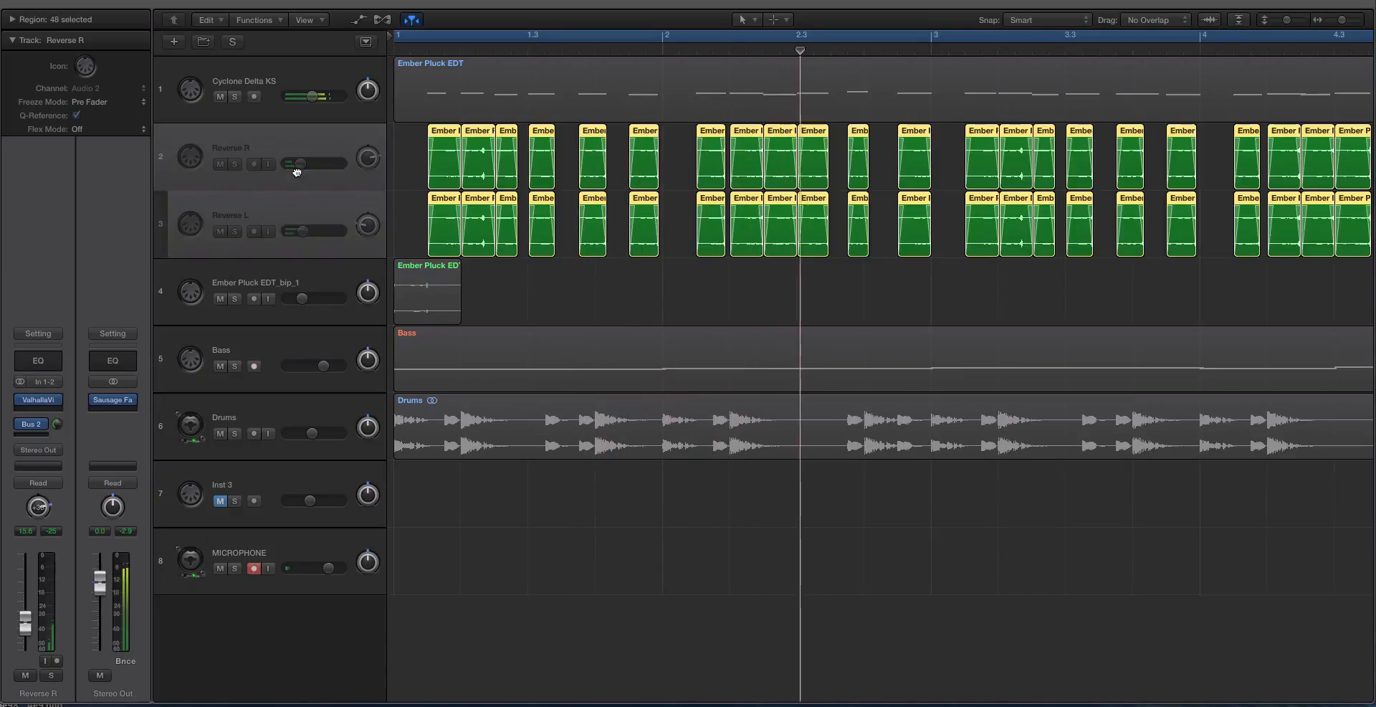
pyautogui.press('space')
pyautogui.press('super+Left')
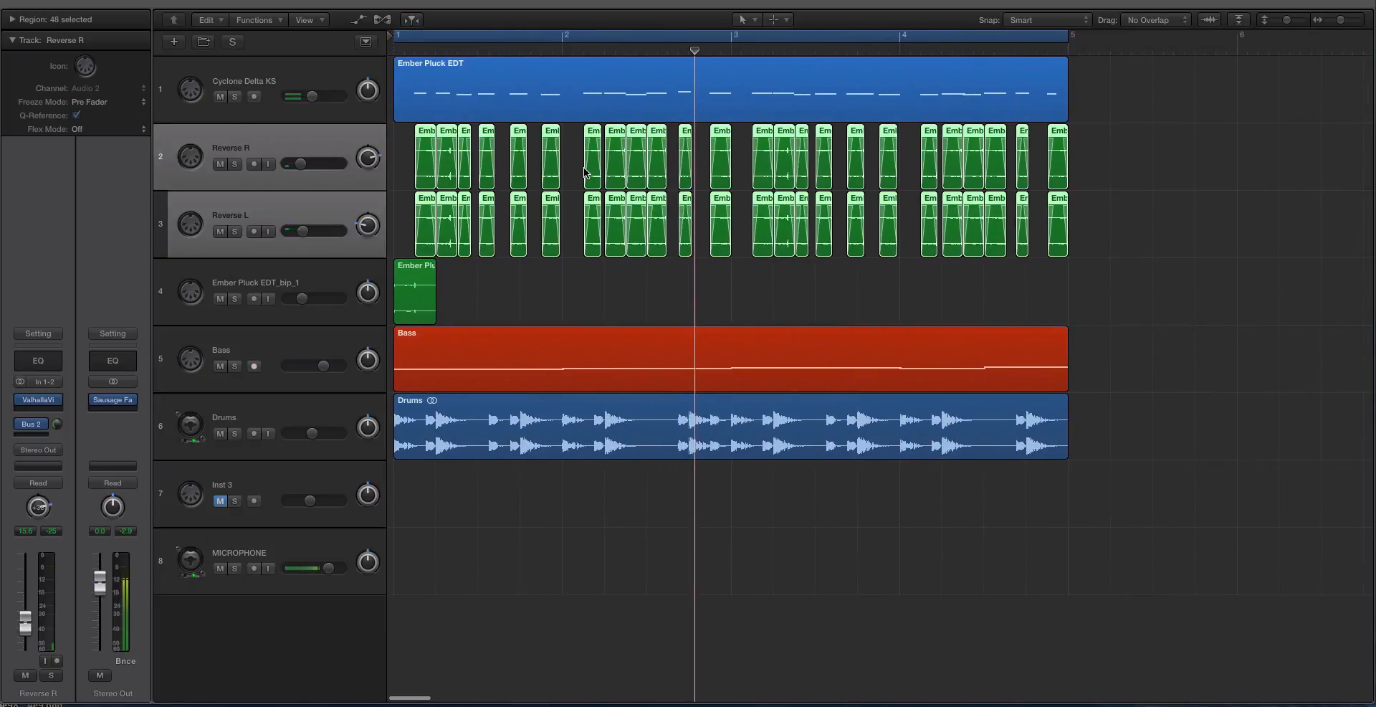